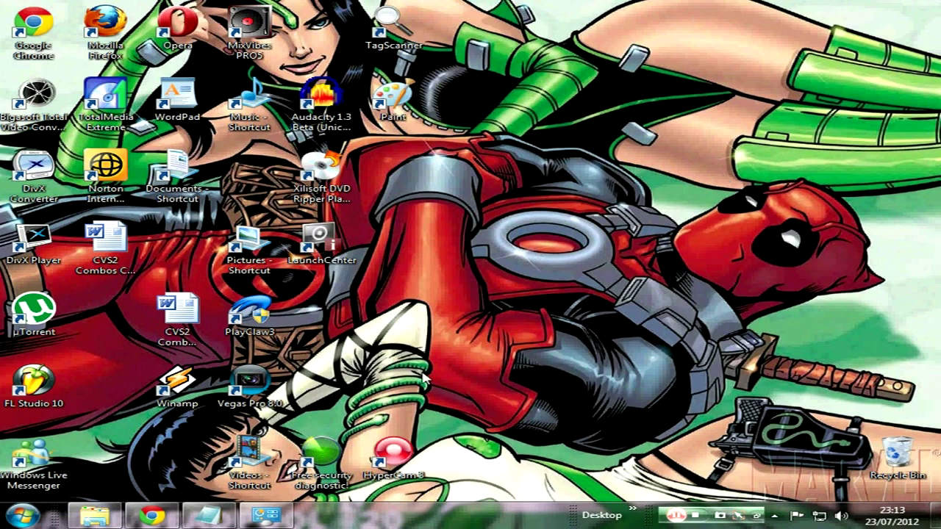
- Launch FL Studio and open the recent project "LMFAO - Party Rock Anthem MD.flp"
{"action": "double_click", "coordinate": [45, 382]}
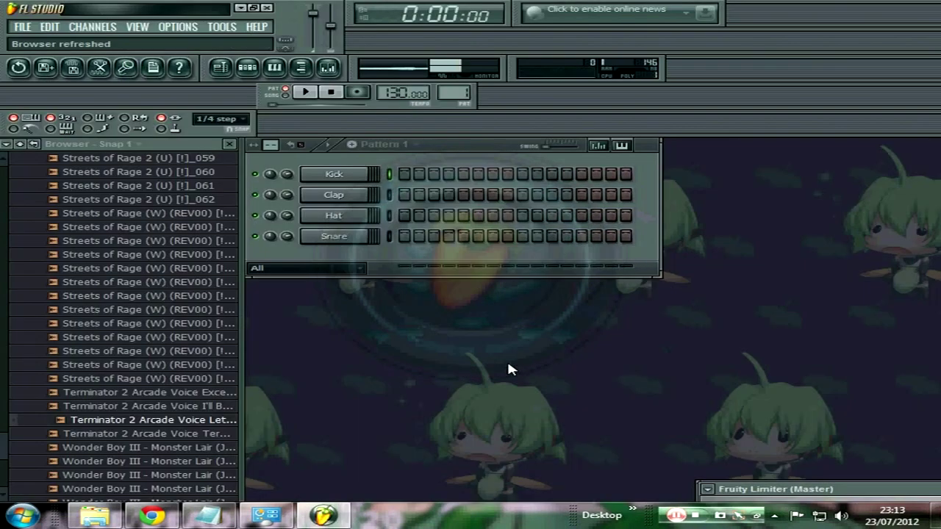
{"action": "left_click", "coordinate": [23, 26]}
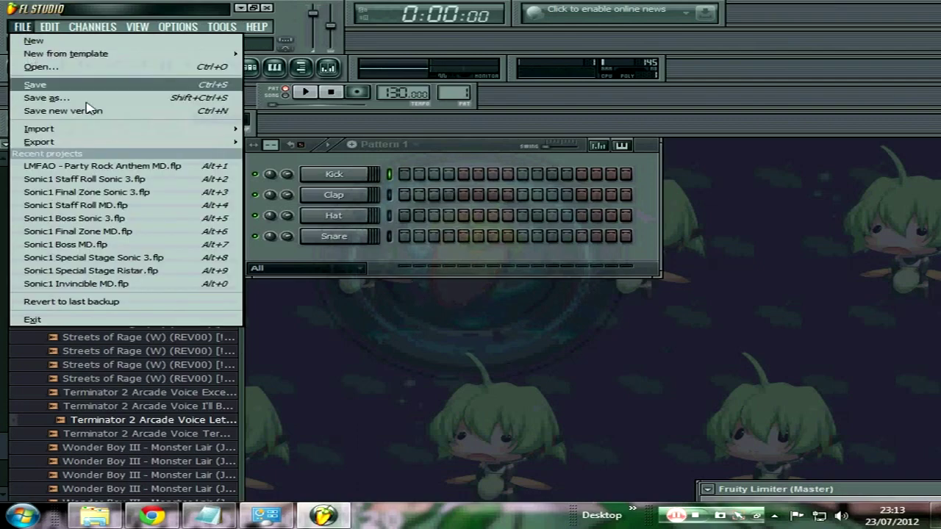
{"action": "left_click", "coordinate": [145, 171]}
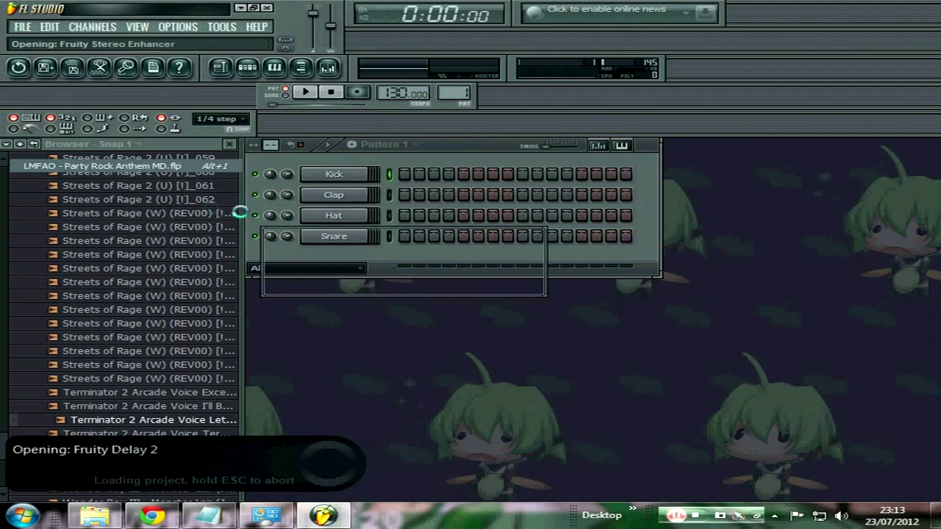
{"action": "left_click", "coordinate": [534, 236]}
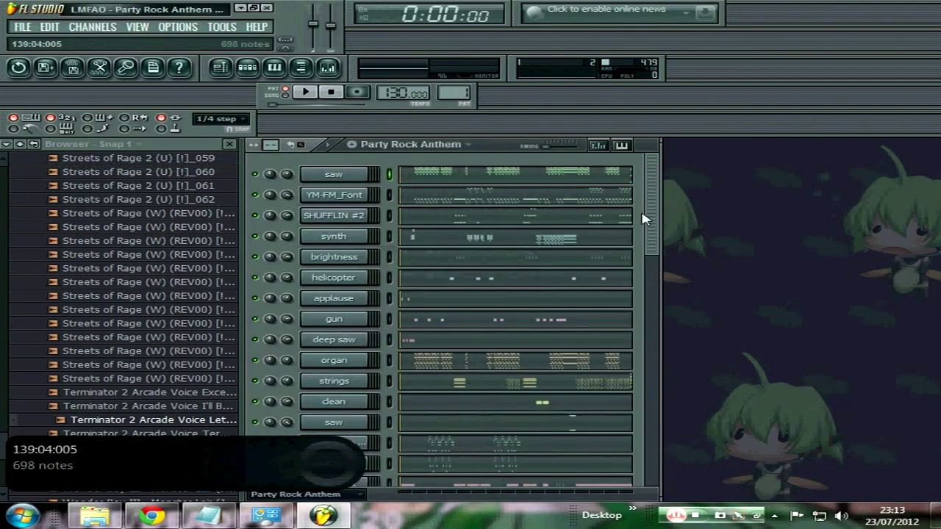
- Look through the Party Rock Anthem channel list, play the opening of the pattern and pause it
{"action": "left_click_drag", "start_coordinate": [650, 215], "coordinate": [651, 192]}
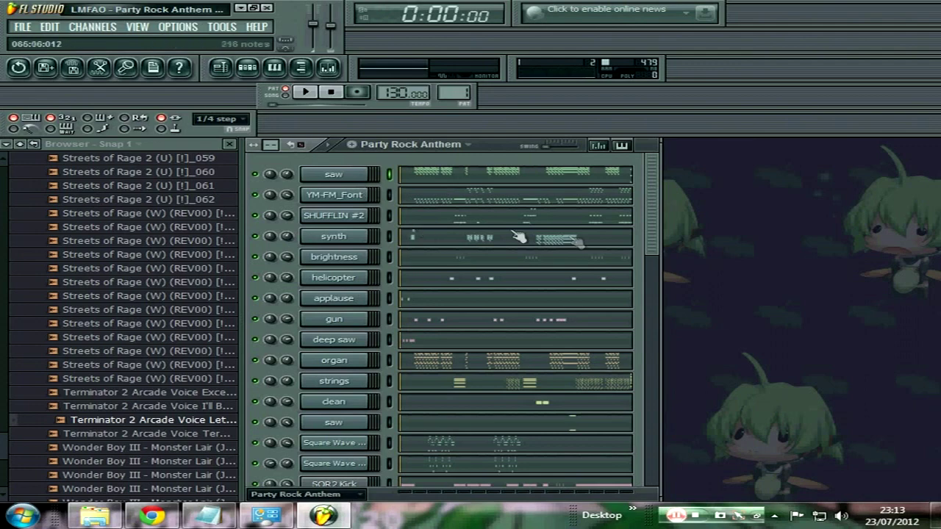
{"action": "left_click_drag", "start_coordinate": [641, 218], "coordinate": [657, 434]}
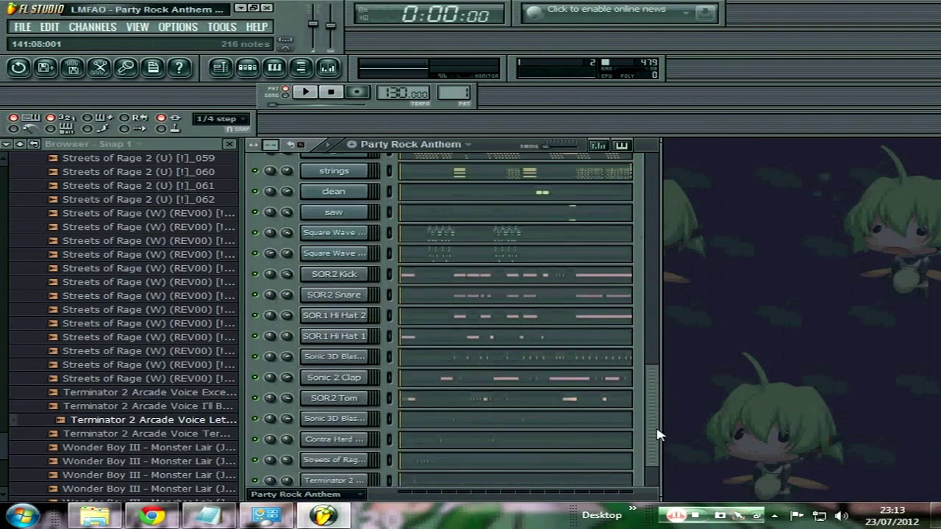
{"action": "left_click", "coordinate": [93, 28]}
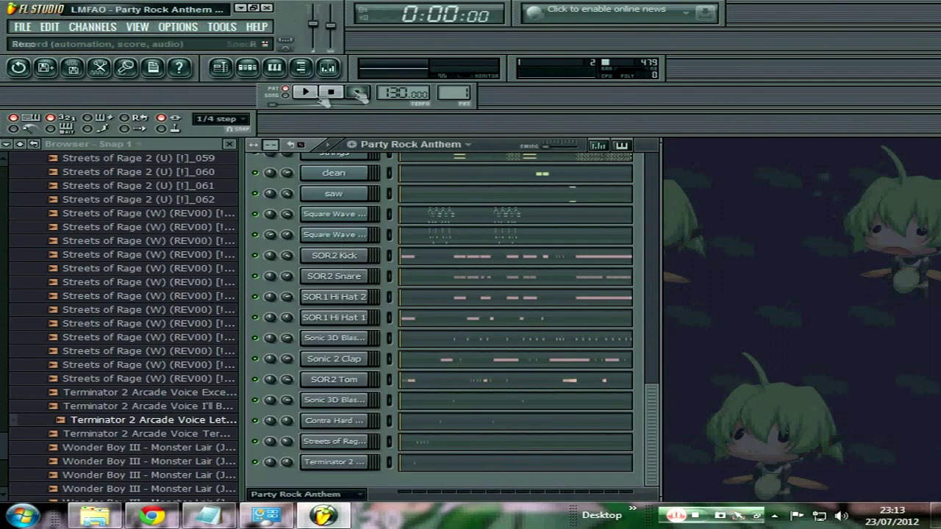
{"action": "left_click", "coordinate": [318, 91]}
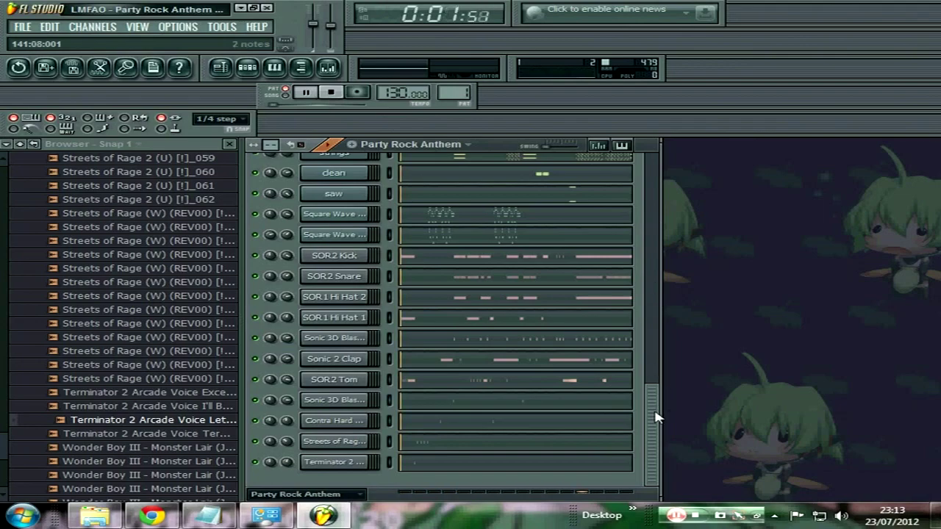
{"action": "left_click_drag", "start_coordinate": [653, 430], "coordinate": [657, 383]}
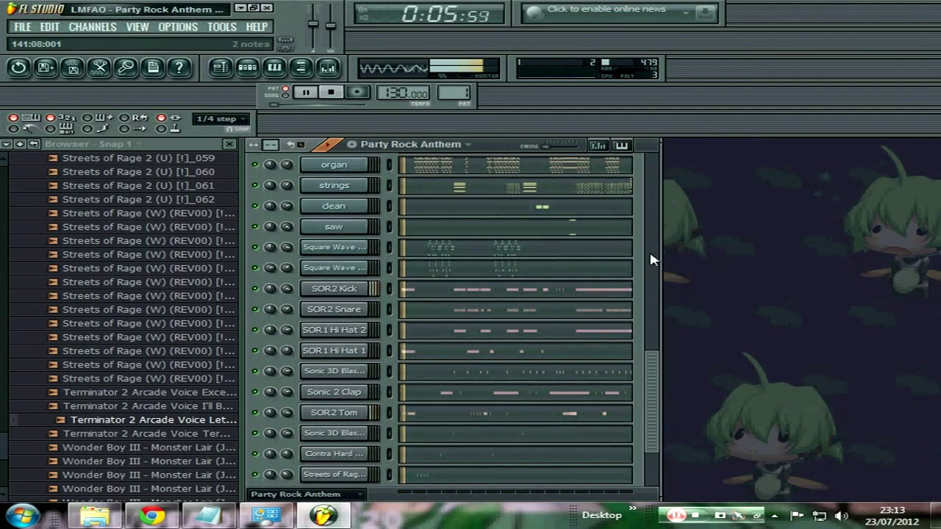
{"action": "left_click", "coordinate": [308, 93]}
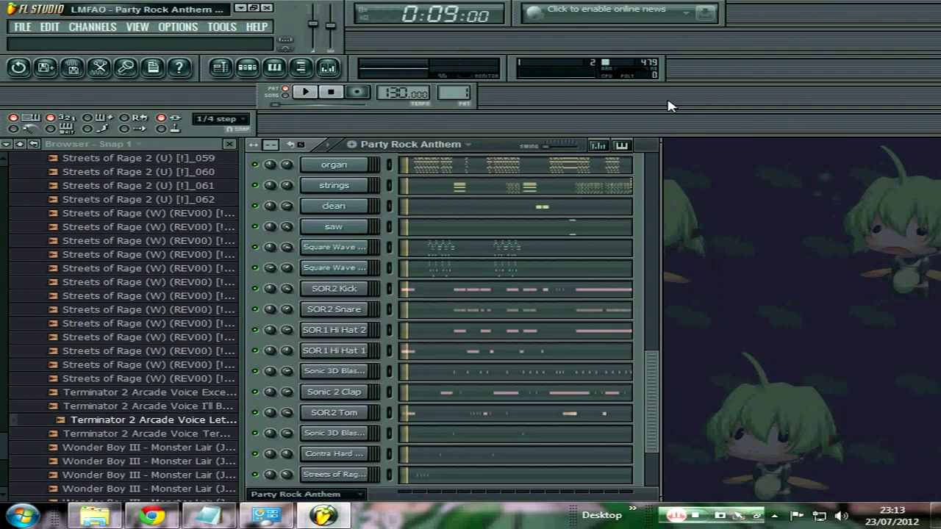
- Resume playback and look over the samples in the browser and the first channels of the pattern
{"action": "left_click", "coordinate": [308, 92]}
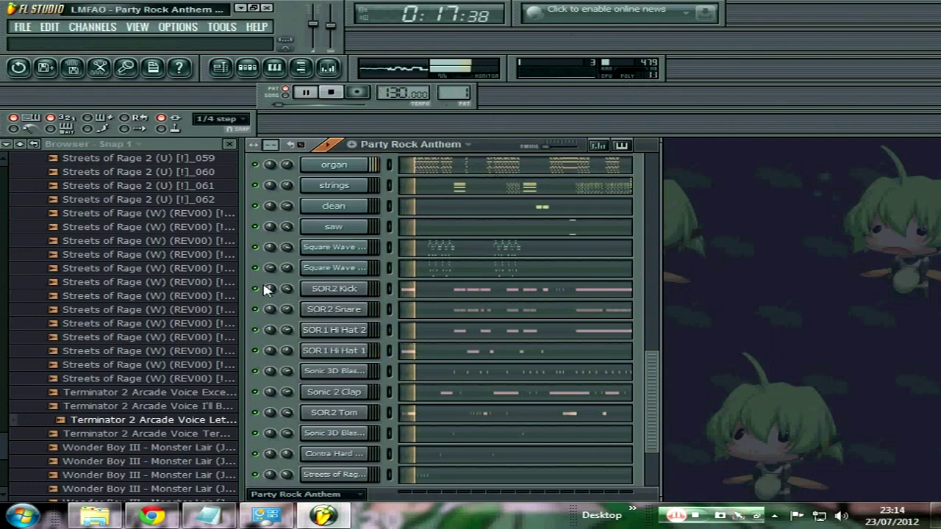
{"action": "left_click_drag", "start_coordinate": [2, 442], "coordinate": [1, 367]}
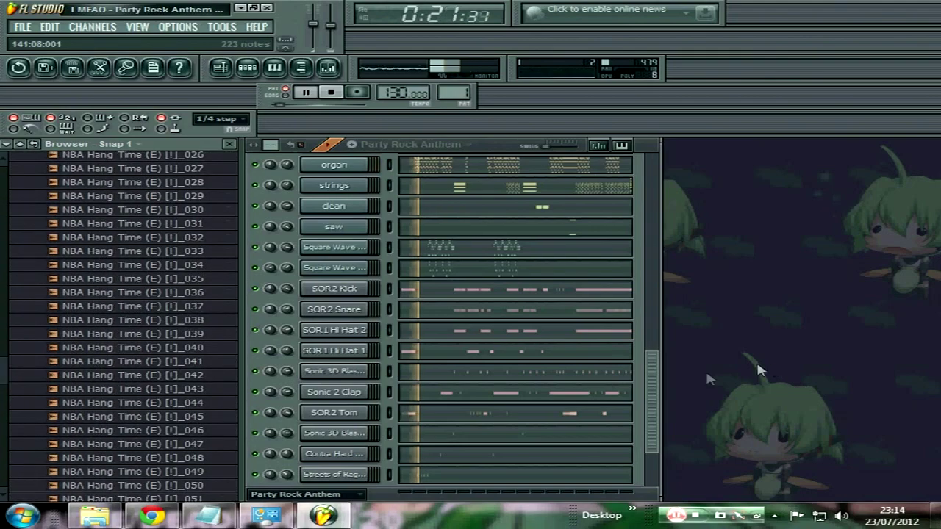
{"action": "left_click_drag", "start_coordinate": [651, 385], "coordinate": [644, 189]}
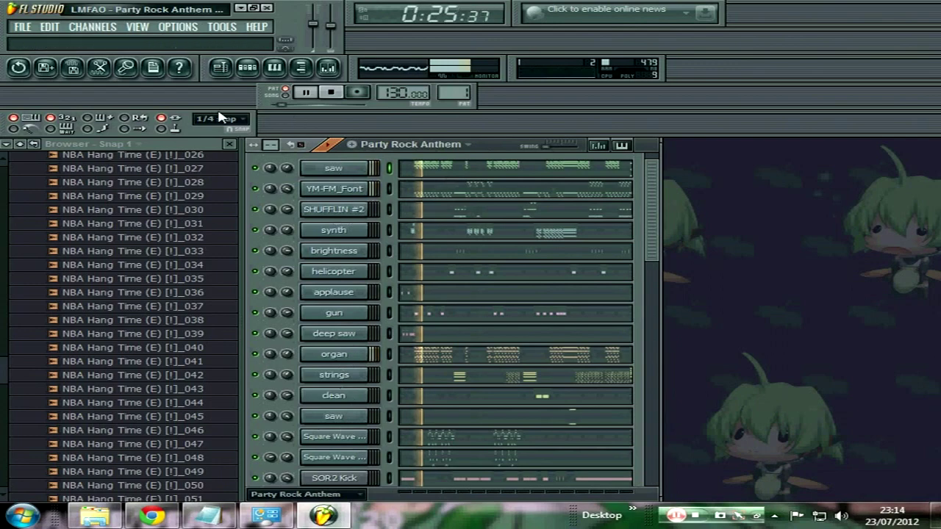
{"action": "left_click", "coordinate": [92, 28]}
{"action": "left_click", "coordinate": [756, 80]}
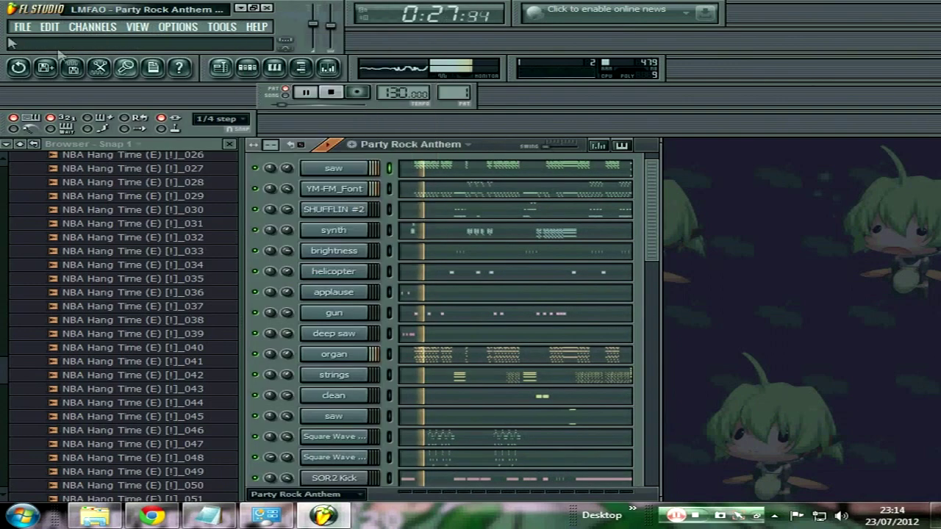
{"action": "left_click", "coordinate": [84, 32]}
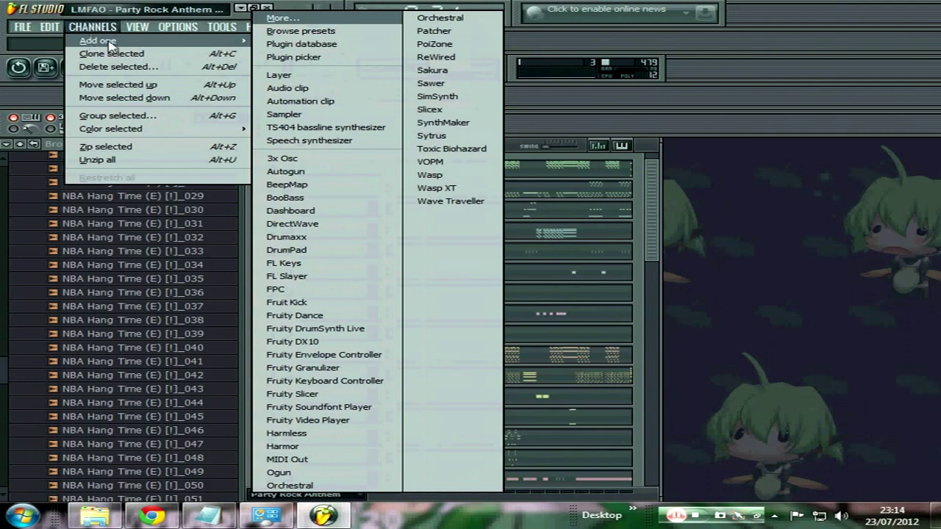
{"action": "left_click", "coordinate": [816, 110]}
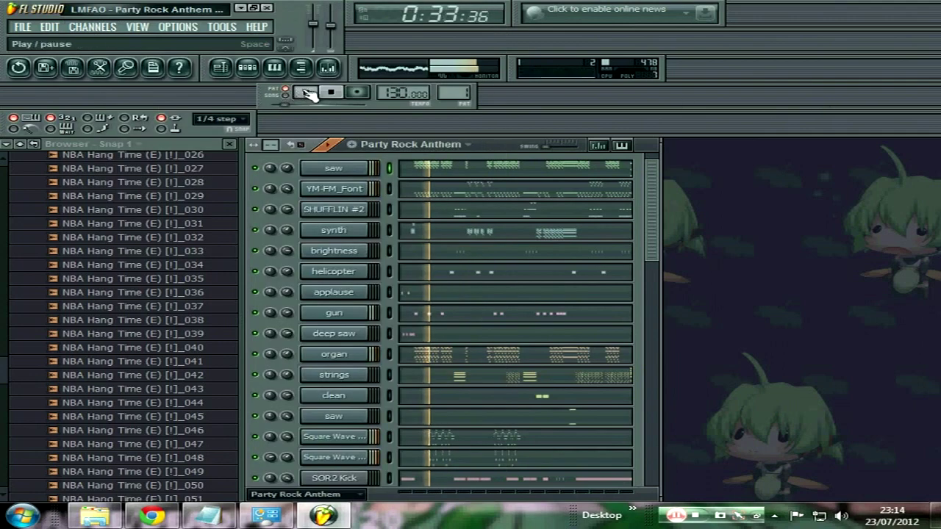
- Pause playback and add a VOPM channel, moving its plugin window fully into view
{"action": "left_click", "coordinate": [307, 93]}
{"action": "left_click", "coordinate": [92, 29]}
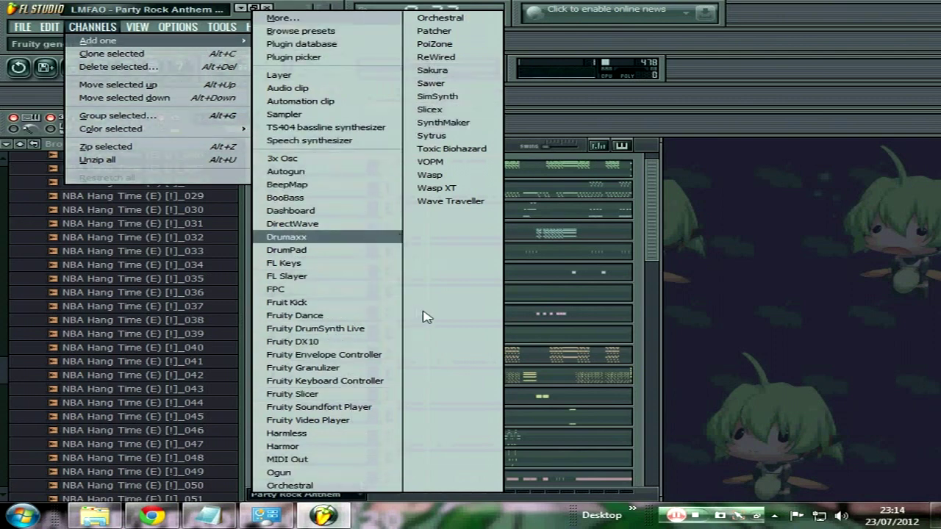
{"action": "left_click", "coordinate": [452, 163]}
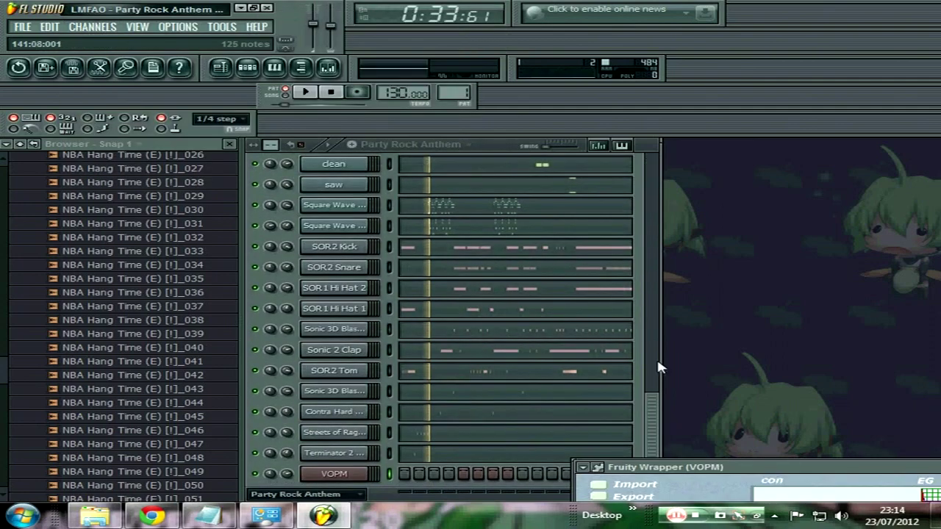
{"action": "left_click_drag", "start_coordinate": [713, 467], "coordinate": [722, 183]}
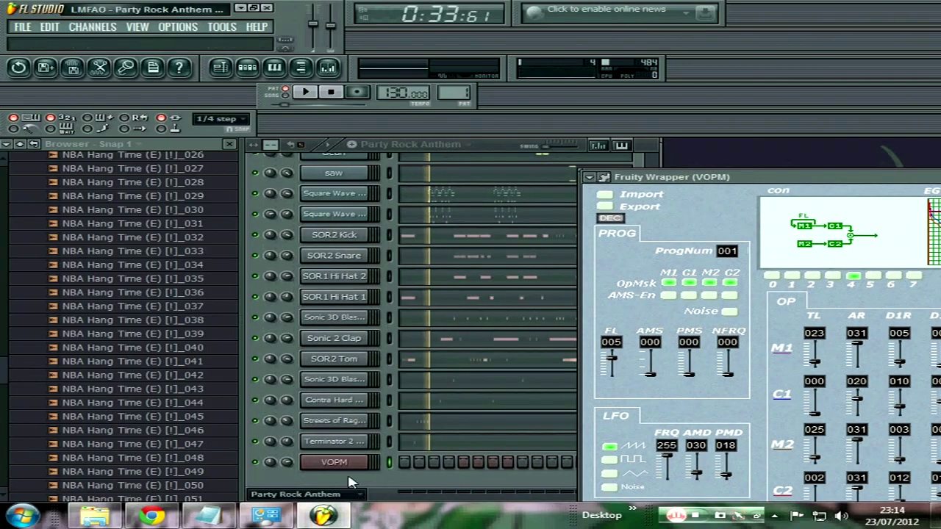
{"action": "left_click_drag", "start_coordinate": [766, 183], "coordinate": [443, 160]}
{"action": "left_click_drag", "start_coordinate": [782, 158], "coordinate": [796, 145]}
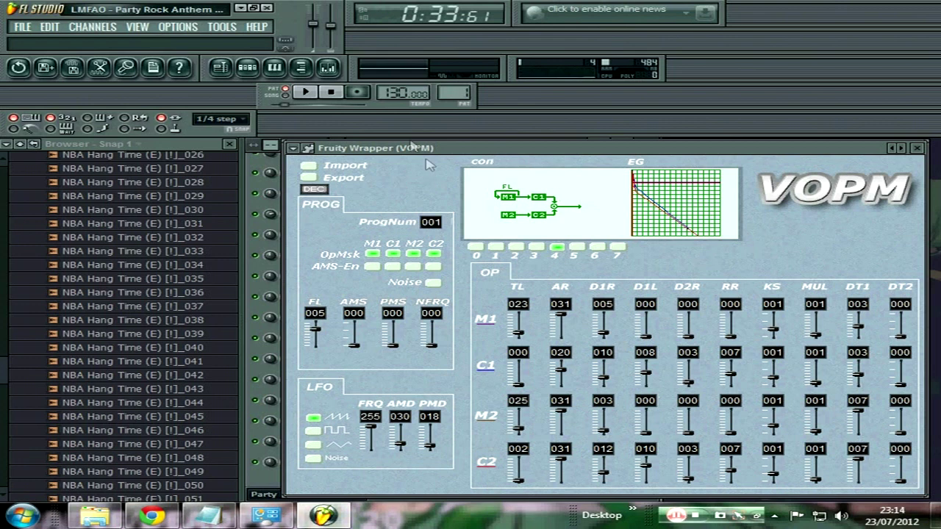
- Browse the importable OPM files in the Sonic the Hedgehog folder without loading one, and close the VOPM window
{"action": "left_click", "coordinate": [308, 169]}
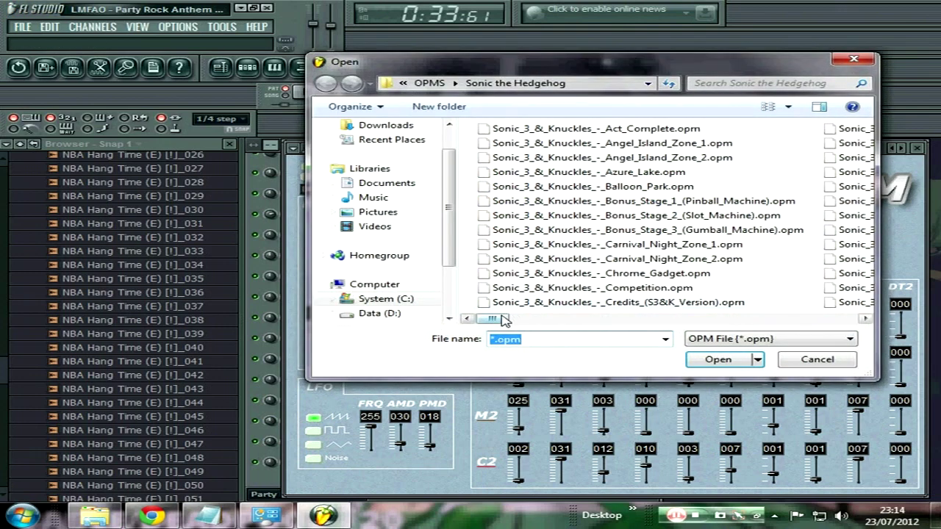
{"action": "left_click_drag", "start_coordinate": [502, 317], "coordinate": [489, 335]}
{"action": "left_click", "coordinate": [813, 359]}
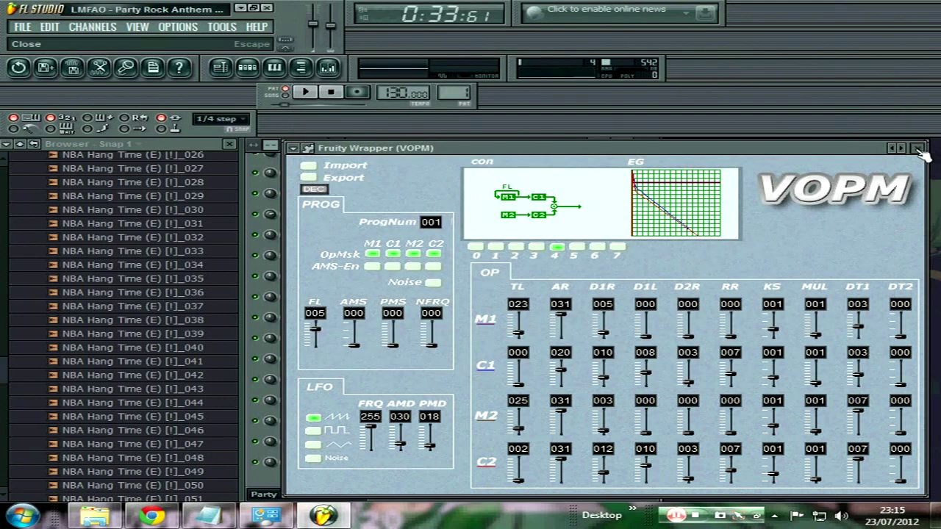
{"action": "left_click", "coordinate": [920, 148]}
- Select and copy all notes in the organ channel's piano roll, and close the piano roll
{"action": "left_click_drag", "start_coordinate": [656, 437], "coordinate": [661, 158]}
{"action": "left_click", "coordinate": [342, 176]}
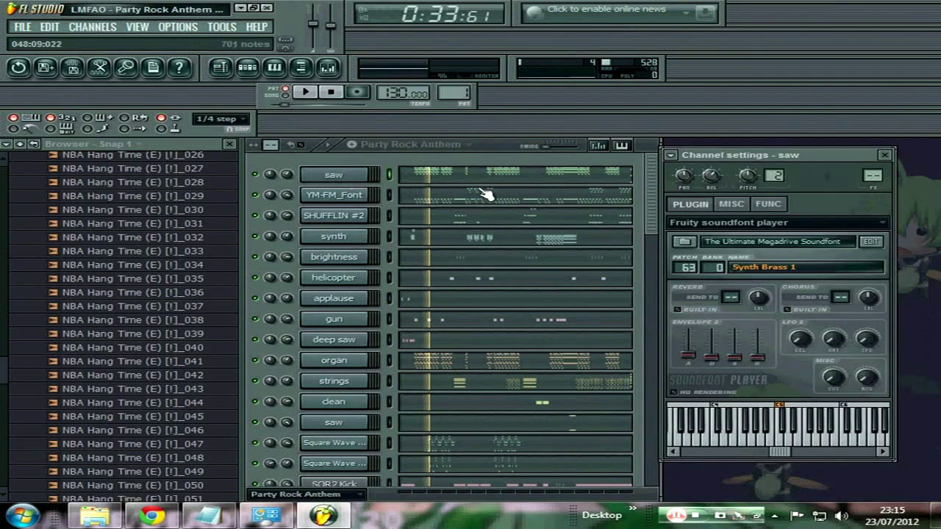
{"action": "left_click", "coordinate": [405, 361]}
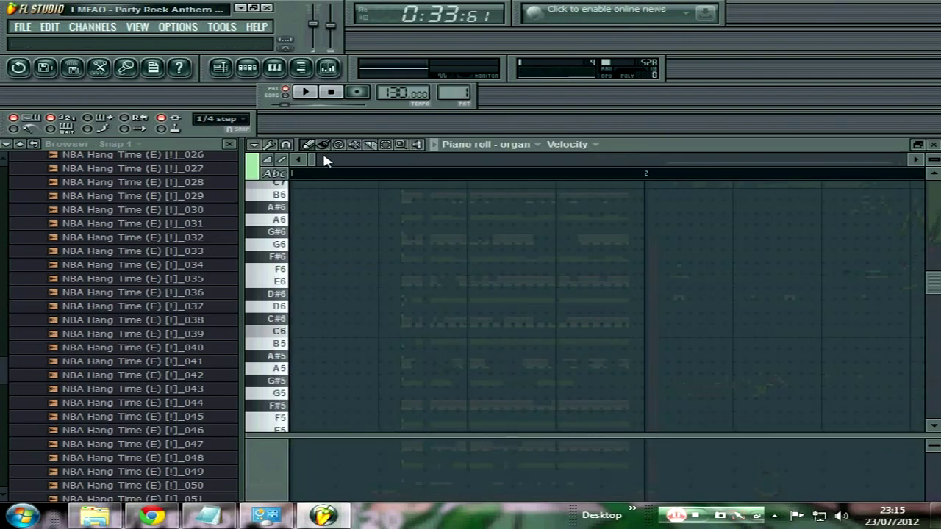
{"action": "left_click_drag", "start_coordinate": [314, 160], "coordinate": [349, 166]}
{"action": "key", "text": "ctrl+a"}
{"action": "left_click", "coordinate": [933, 144]}
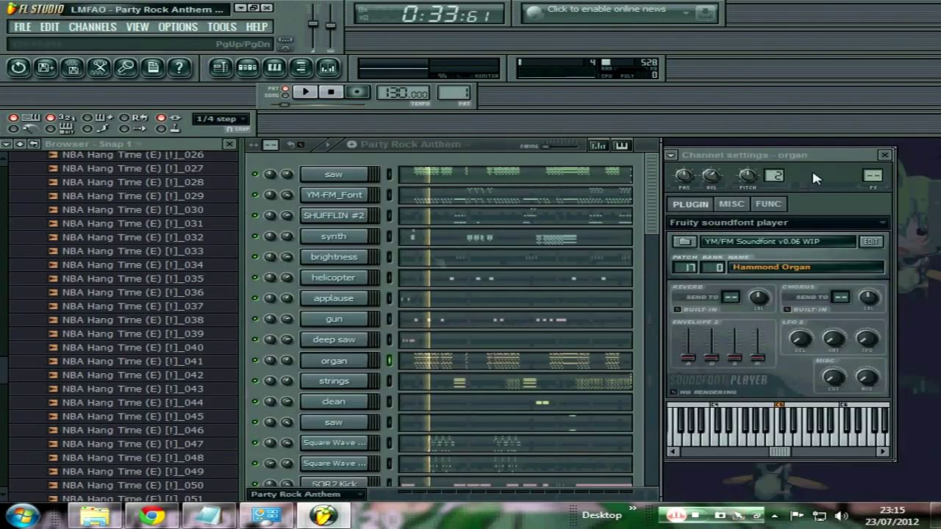
- Solo the organ channel and play the pattern from about bar 8
{"action": "left_click", "coordinate": [310, 94]}
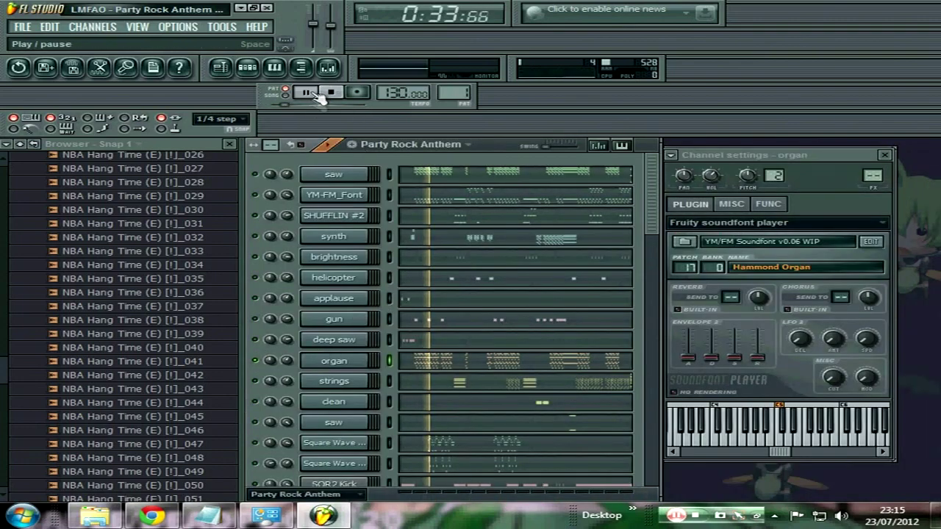
{"action": "left_click_drag", "start_coordinate": [284, 105], "coordinate": [276, 104]}
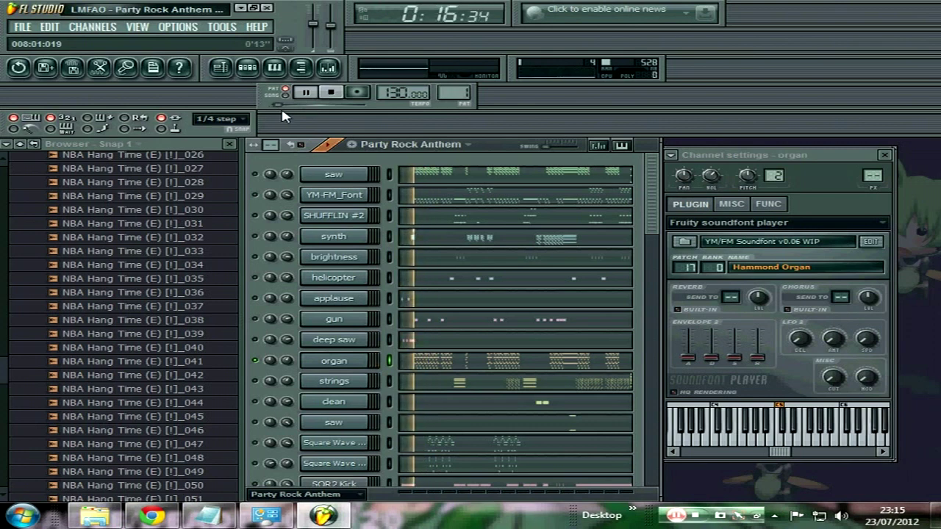
- Paste the organ notes into the VOPM channel's piano roll, and restart playback shortly before bar 10
{"action": "scroll", "coordinate": [648, 207], "scroll_direction": "down", "scroll_amount": 1}
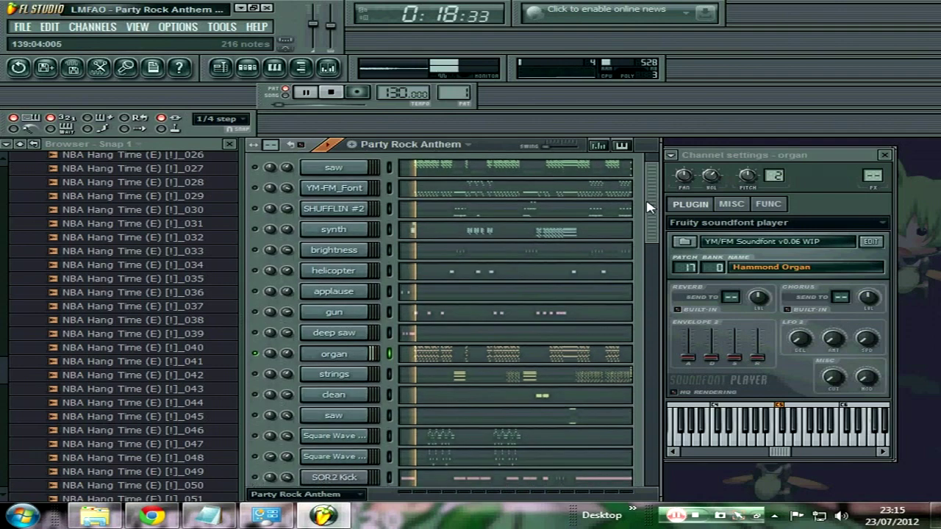
{"action": "scroll", "coordinate": [648, 207], "scroll_direction": "down", "scroll_amount": 10}
{"action": "right_click", "coordinate": [366, 316]}
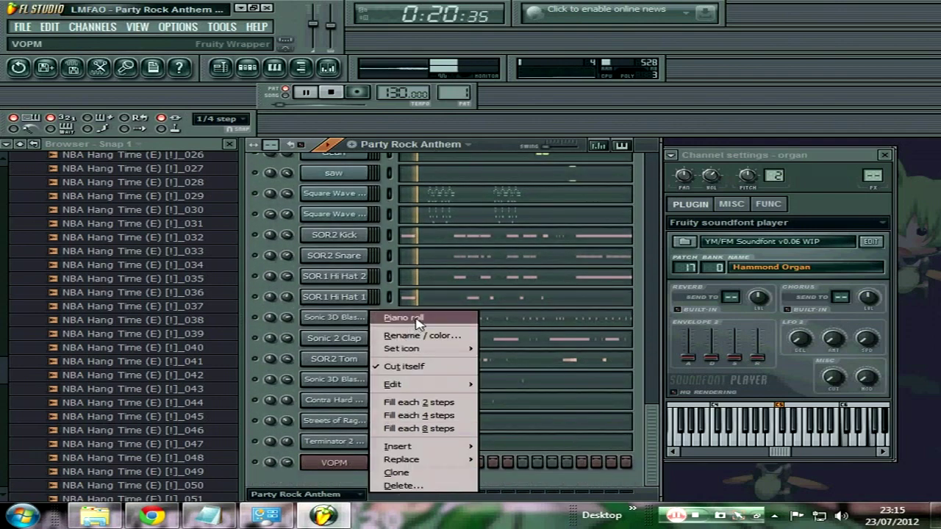
{"action": "left_click", "coordinate": [416, 321]}
{"action": "left_click_drag", "start_coordinate": [313, 160], "coordinate": [345, 160]}
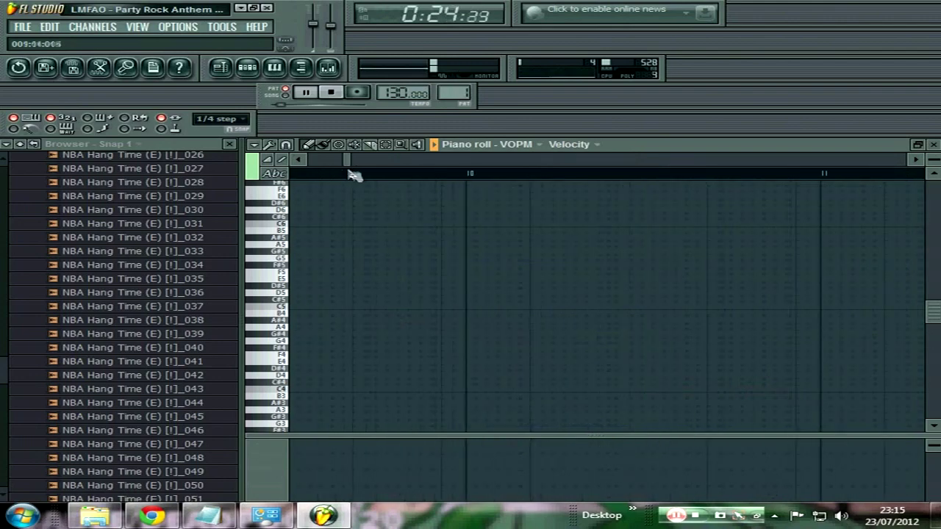
{"action": "left_click", "coordinate": [323, 172]}
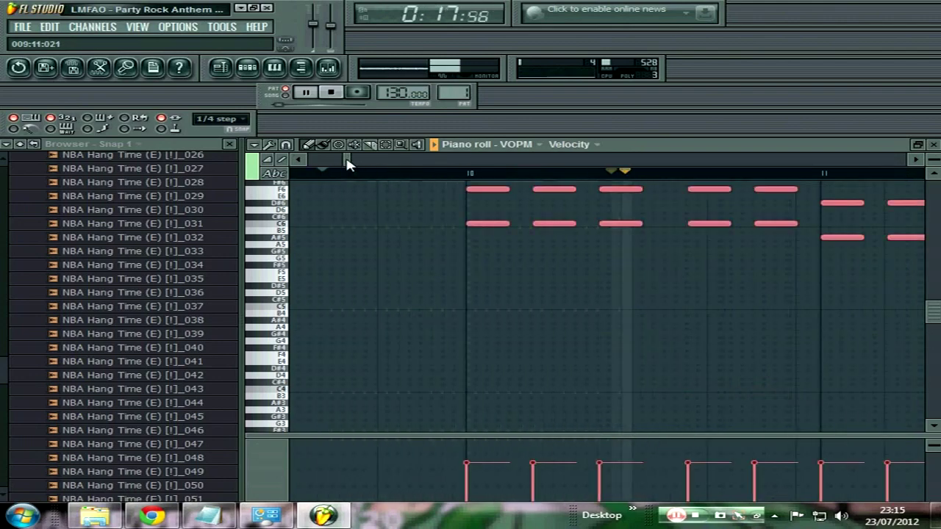
{"action": "key", "text": "F7"}
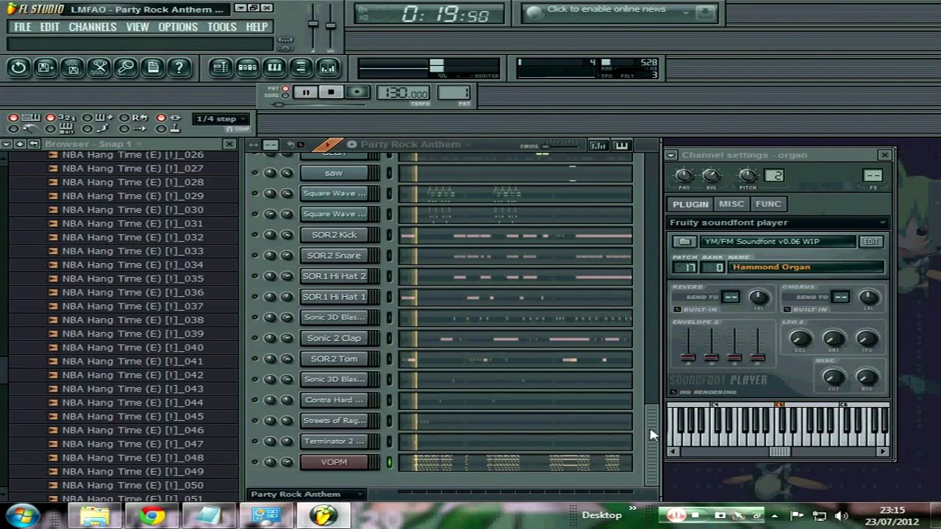
- Solo the VOPM channel and open its plugin window, placing it below the channel settings controls
{"action": "scroll", "coordinate": [599, 263], "scroll_direction": "up", "scroll_amount": 5}
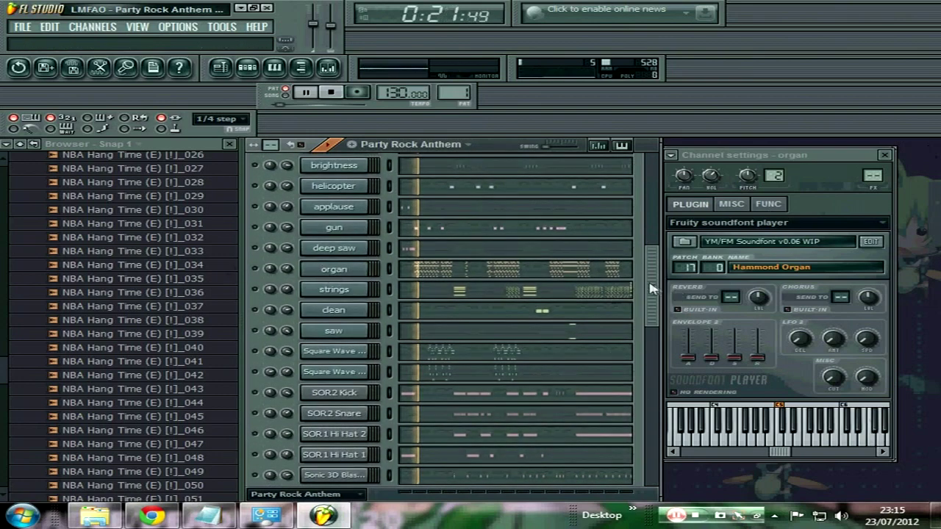
{"action": "scroll", "coordinate": [334, 353], "scroll_direction": "down", "scroll_amount": 5}
{"action": "left_click", "coordinate": [334, 459]}
{"action": "left_click", "coordinate": [266, 463]}
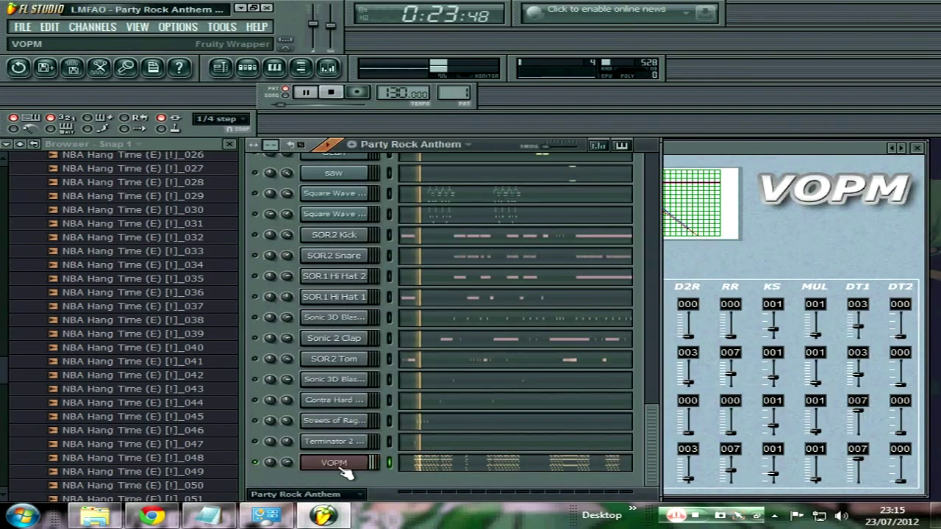
{"action": "left_click", "coordinate": [345, 463]}
{"action": "left_click_drag", "start_coordinate": [778, 151], "coordinate": [772, 280]}
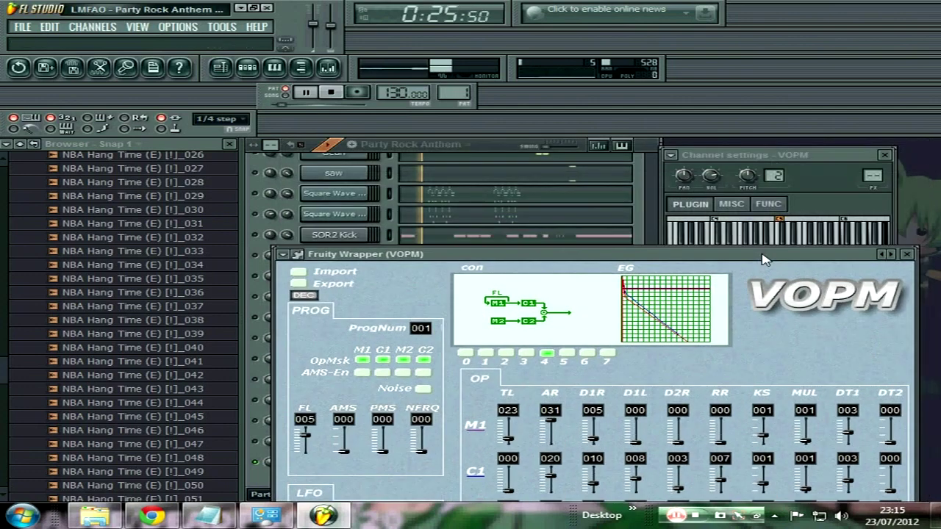
- Lower the VOPM channel's volume and transpose all of its piano roll notes down one octave, keeping them starting at bar 10
{"action": "left_click", "coordinate": [732, 204]}
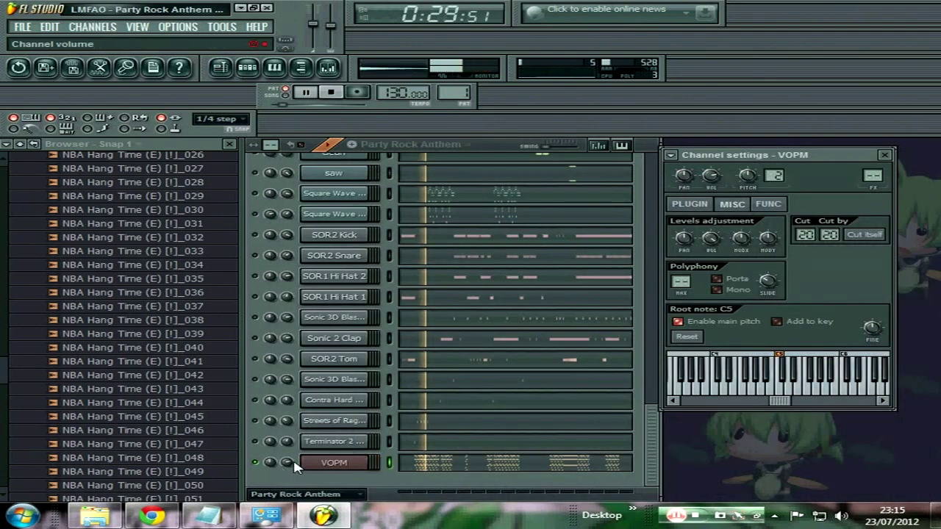
{"action": "left_click_drag", "start_coordinate": [290, 462], "coordinate": [297, 475]}
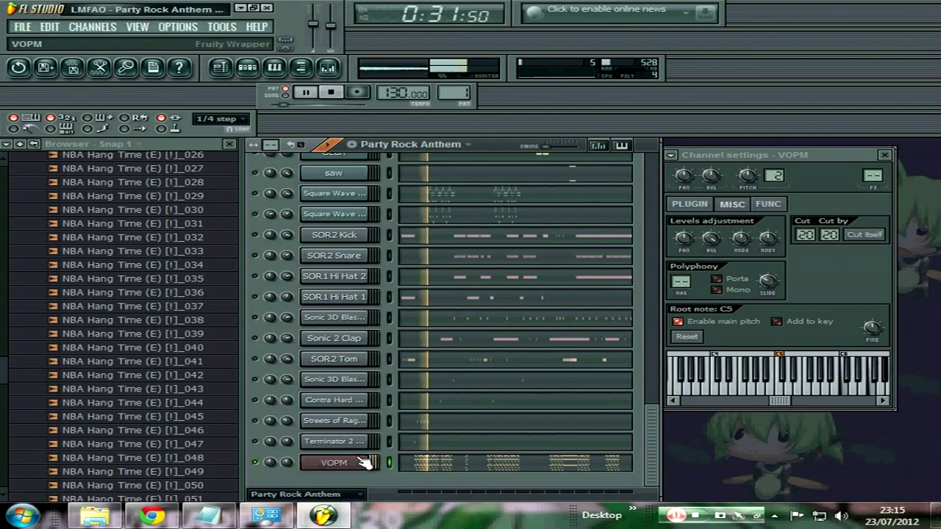
{"action": "left_click", "coordinate": [441, 466]}
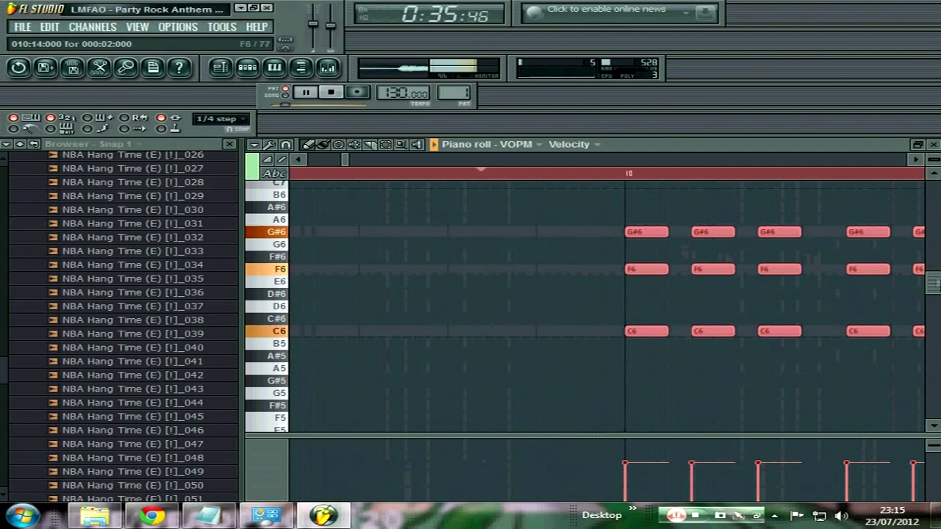
{"action": "scroll", "coordinate": [735, 264], "scroll_direction": "down", "scroll_amount": 3}
{"action": "left_click_drag", "start_coordinate": [639, 275], "coordinate": [625, 353]}
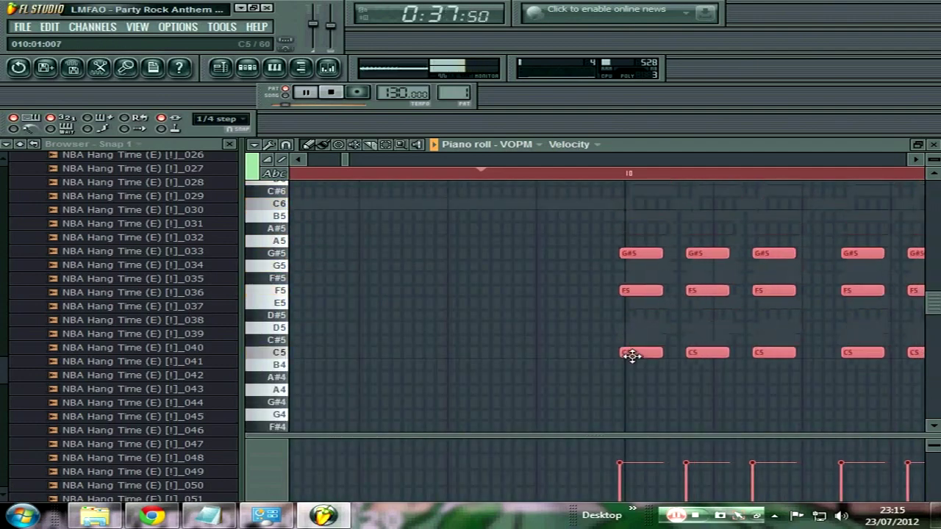
{"action": "left_click", "coordinate": [275, 175]}
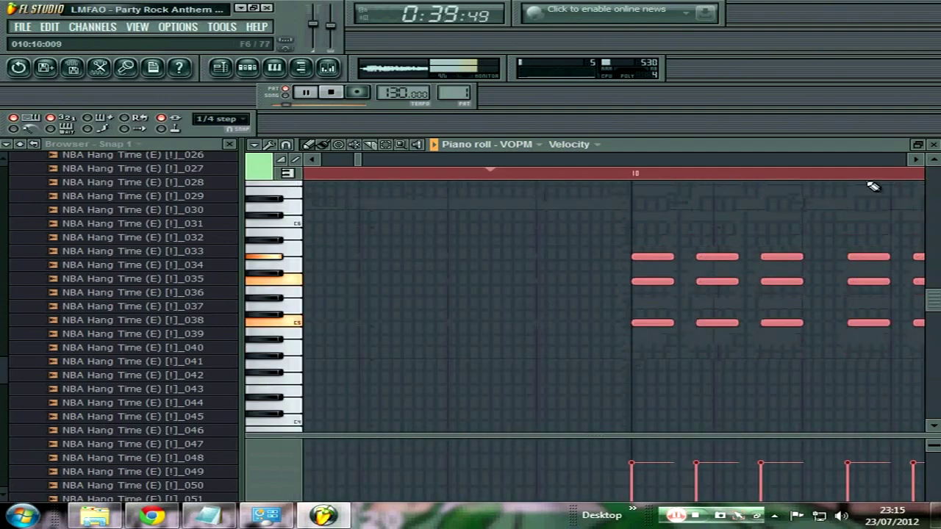
{"action": "left_click", "coordinate": [933, 144]}
- Reduce the VOPM channel's volume to about 54% and unmute the channels from Sonic 2 Clap down to Terminator 2
{"action": "left_click", "coordinate": [341, 462]}
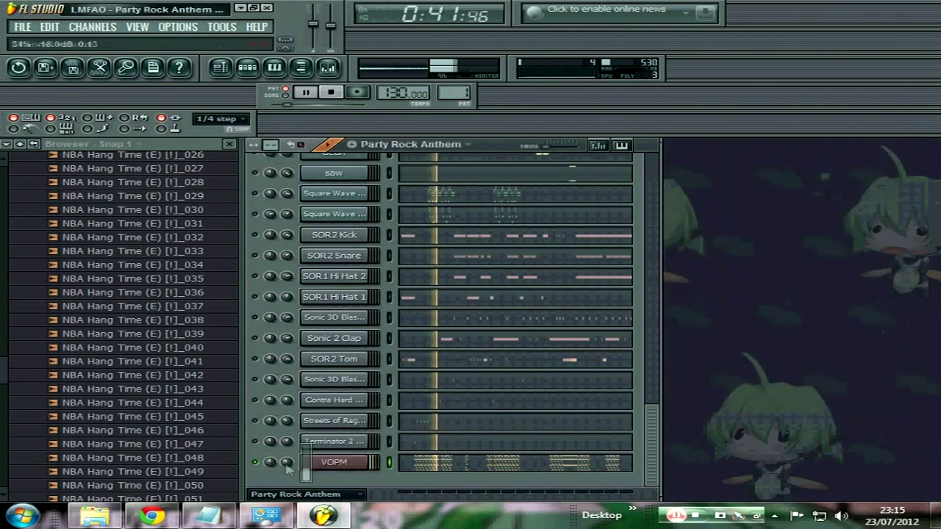
{"action": "left_click", "coordinate": [309, 460]}
{"action": "left_click", "coordinate": [309, 461]}
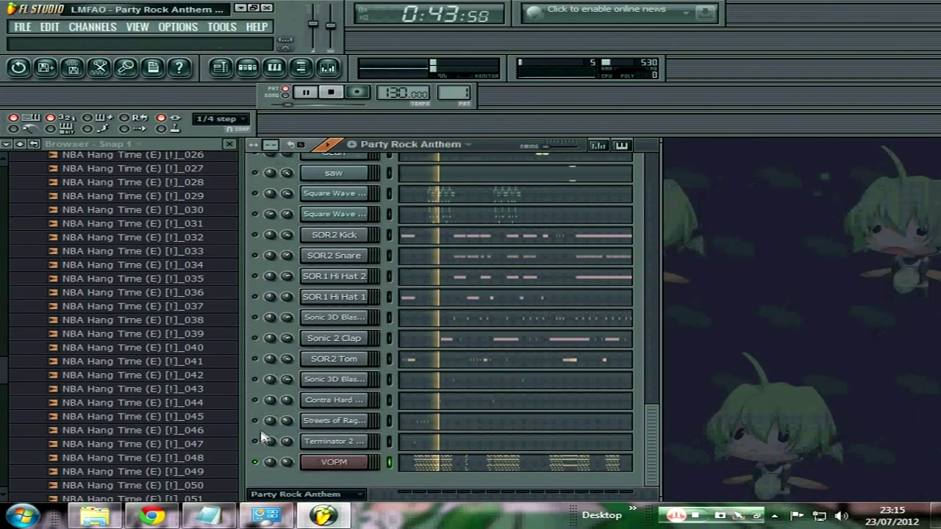
{"action": "left_click_drag", "start_coordinate": [257, 386], "coordinate": [259, 361]}
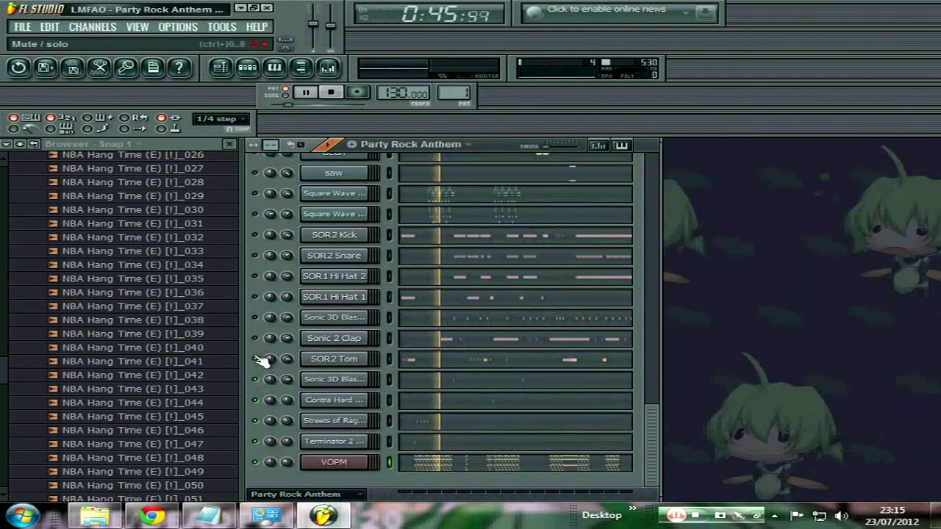
{"action": "left_click", "coordinate": [256, 338]}
- Open the VOPM plugin window and move it higher so more of its operator controls are visible
{"action": "left_click", "coordinate": [323, 463]}
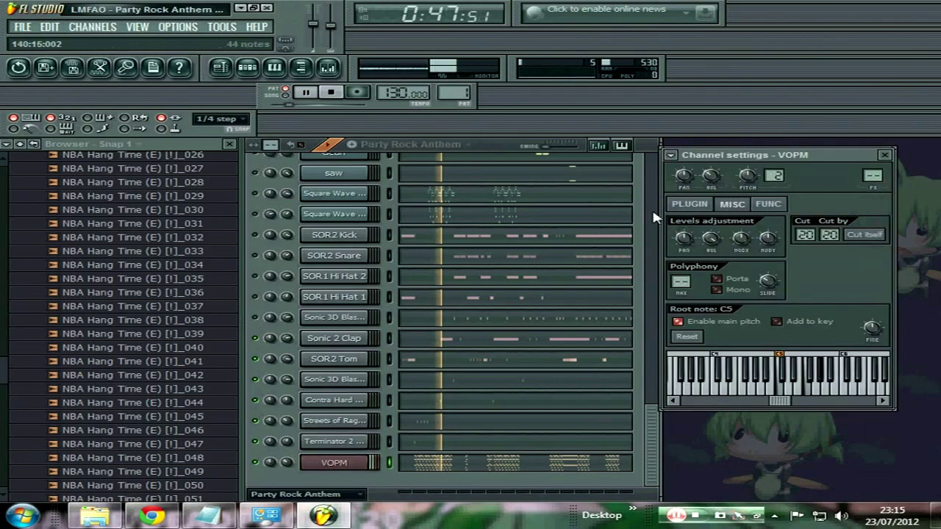
{"action": "left_click", "coordinate": [689, 205]}
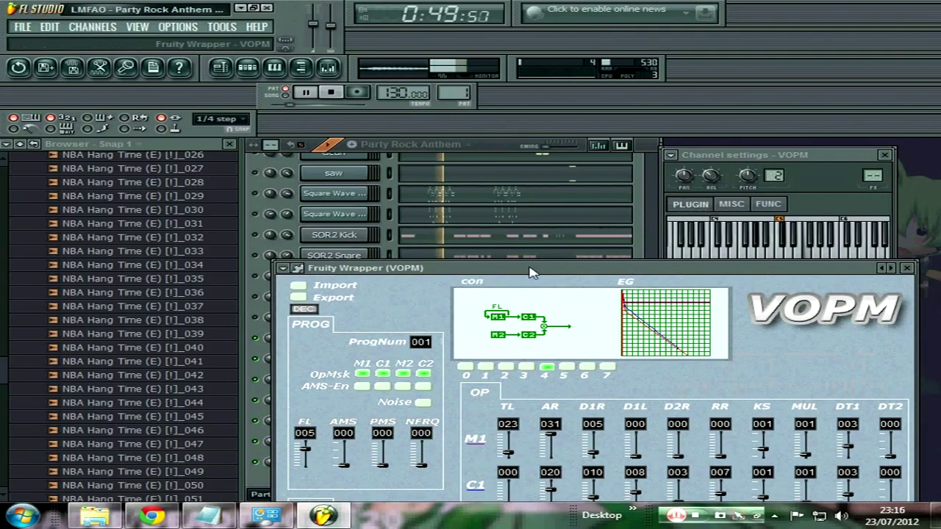
{"action": "left_click_drag", "start_coordinate": [532, 273], "coordinate": [542, 205]}
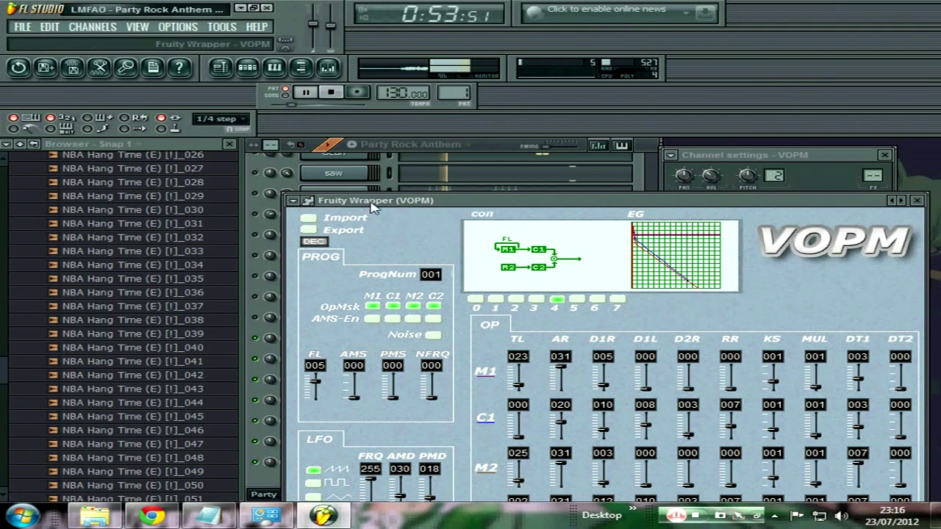
{"action": "left_click_drag", "start_coordinate": [371, 208], "coordinate": [360, 189]}
- Import Streets_of_Rage_2_-_Go_Straight.opm into VOPM from the Streets of Rage folder inside OPMS
{"action": "left_click", "coordinate": [330, 198]}
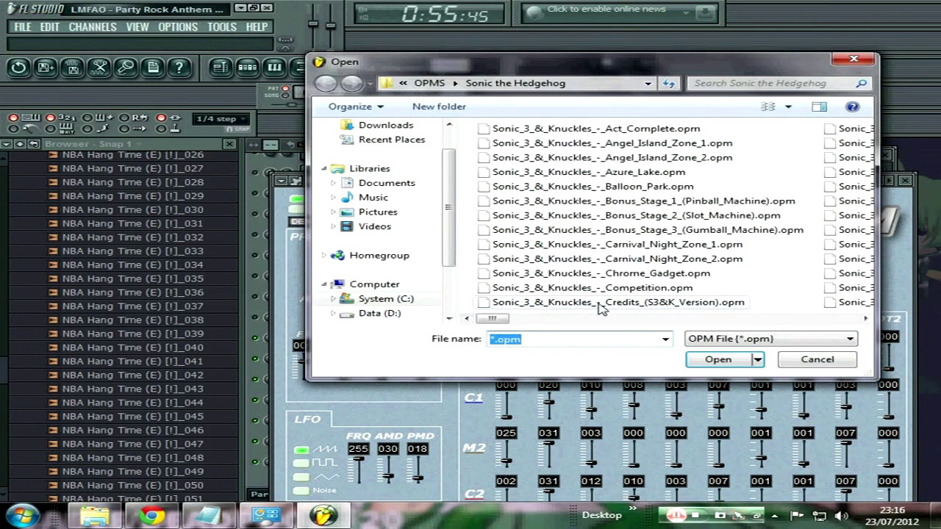
{"action": "left_click_drag", "start_coordinate": [493, 319], "coordinate": [563, 323]}
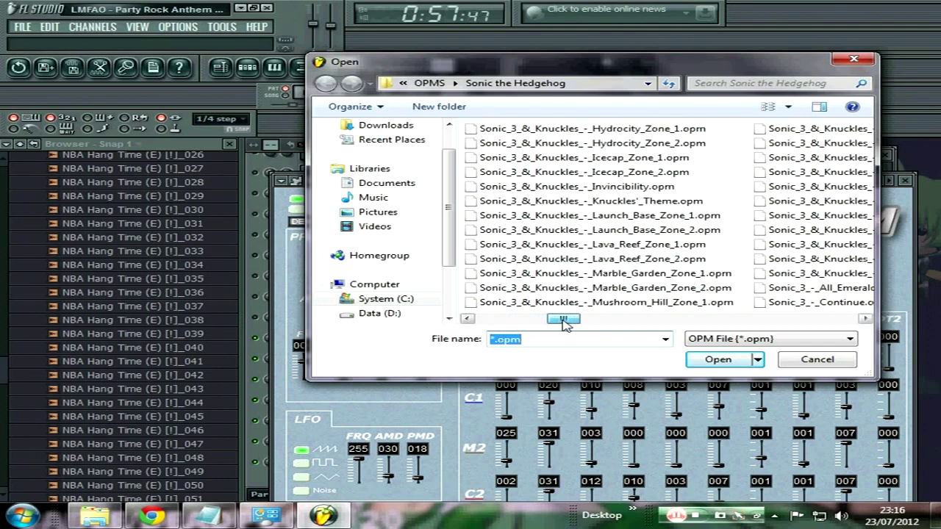
{"action": "left_click", "coordinate": [428, 84]}
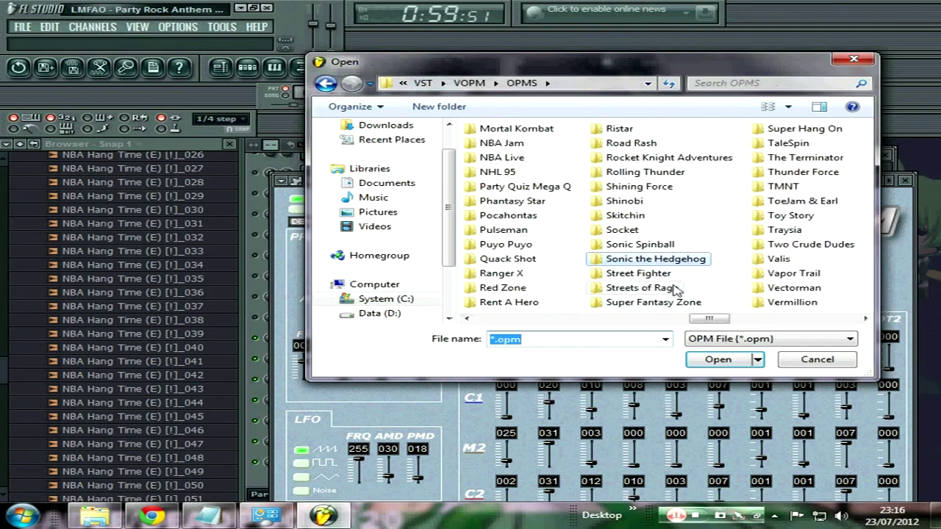
{"action": "double_click", "coordinate": [656, 290]}
{"action": "left_click_drag", "start_coordinate": [505, 320], "coordinate": [586, 329]}
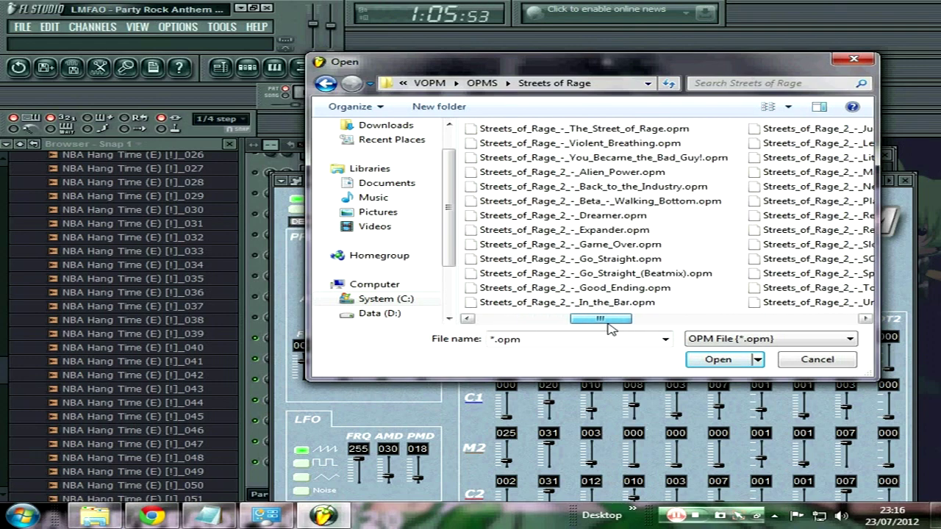
{"action": "double_click", "coordinate": [570, 259]}
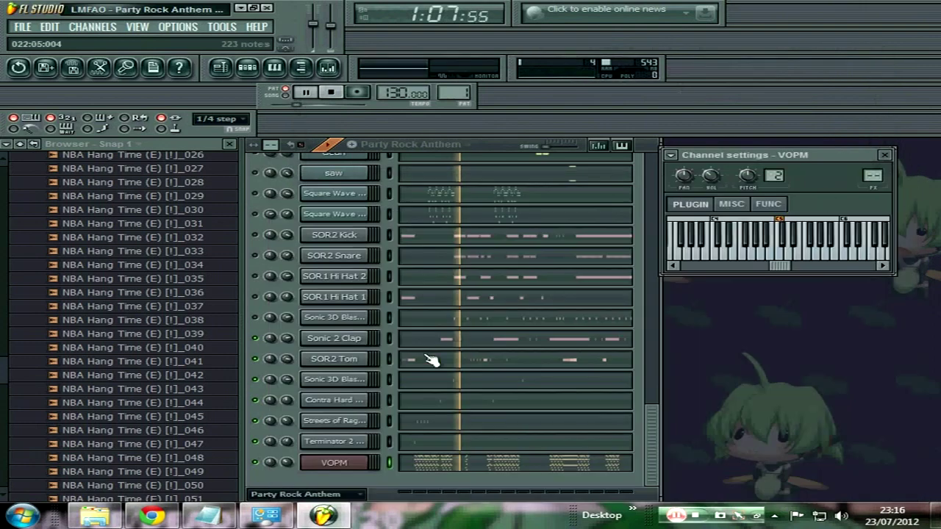
- Solo the VOPM channel and replay the pattern from about bar 9 with its plugin window open
{"action": "right_click", "coordinate": [256, 462]}
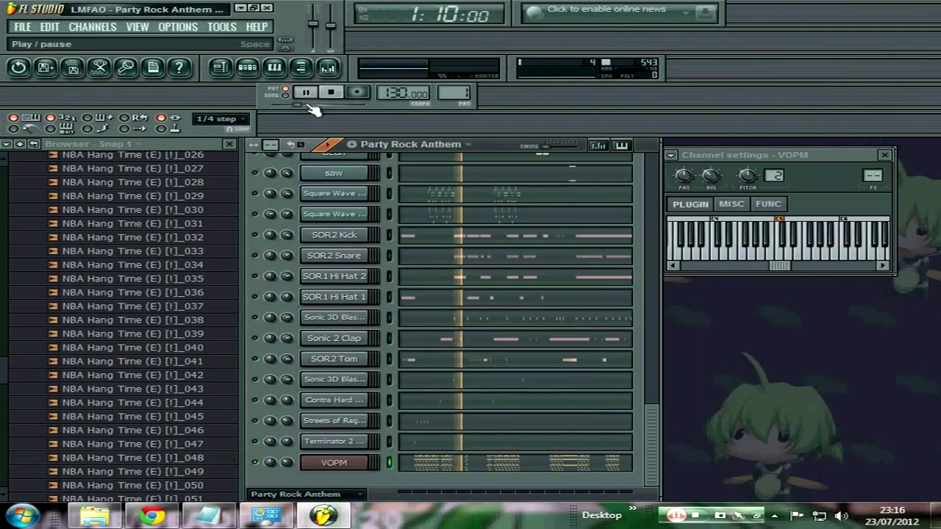
{"action": "left_click_drag", "start_coordinate": [302, 105], "coordinate": [283, 106]}
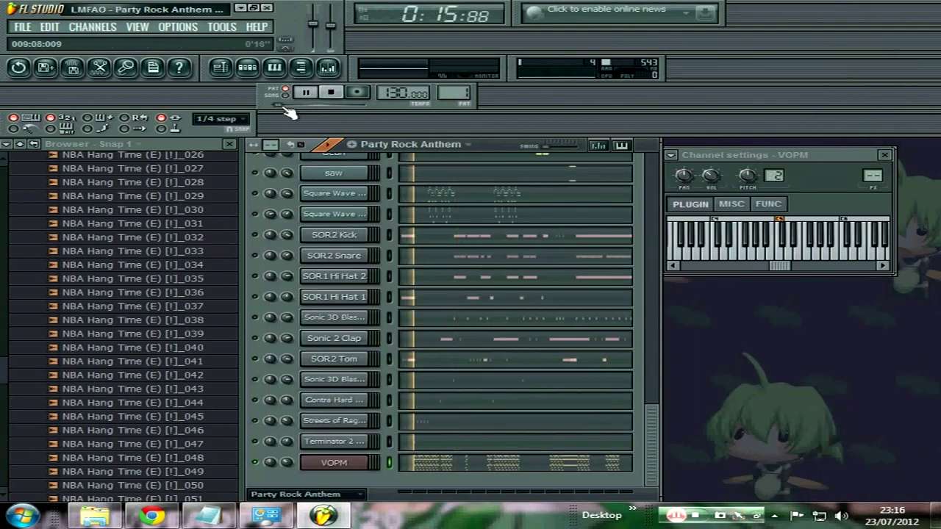
{"action": "left_click", "coordinate": [731, 204]}
{"action": "left_click", "coordinate": [690, 204]}
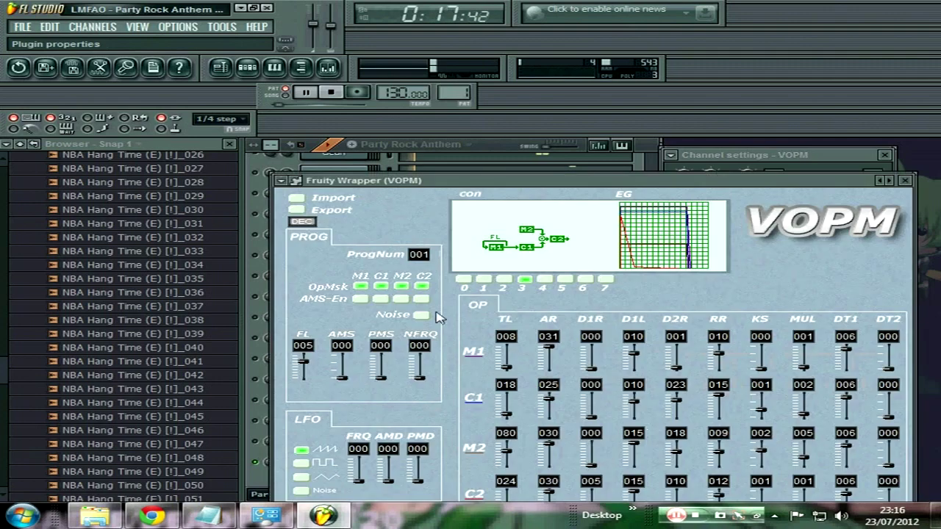
- Set the VOPM channel's volume to about 87%, and reposition its plugin window so all four operator rows are visible
{"action": "left_click", "coordinate": [264, 481]}
{"action": "left_click_drag", "start_coordinate": [287, 463], "coordinate": [288, 470]}
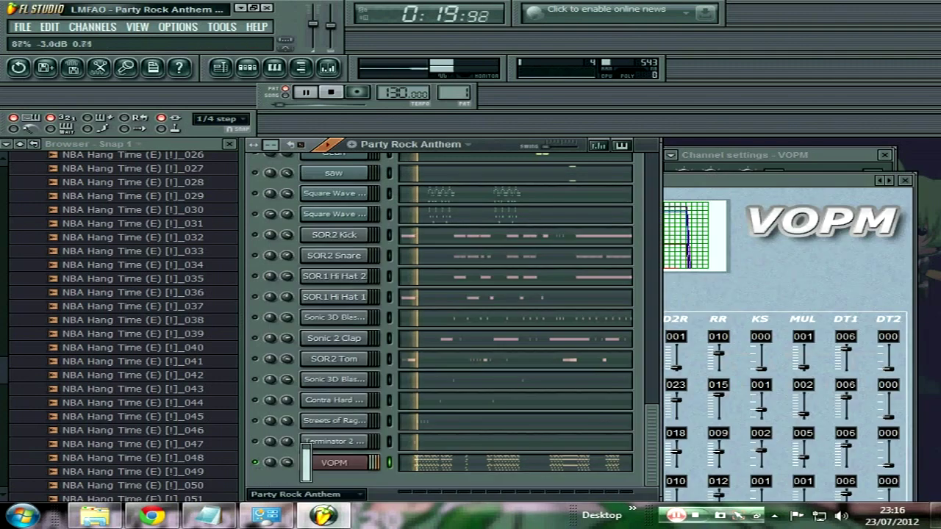
{"action": "left_click", "coordinate": [340, 464]}
{"action": "left_click", "coordinate": [340, 465]}
{"action": "left_click_drag", "start_coordinate": [603, 179], "coordinate": [636, 132]}
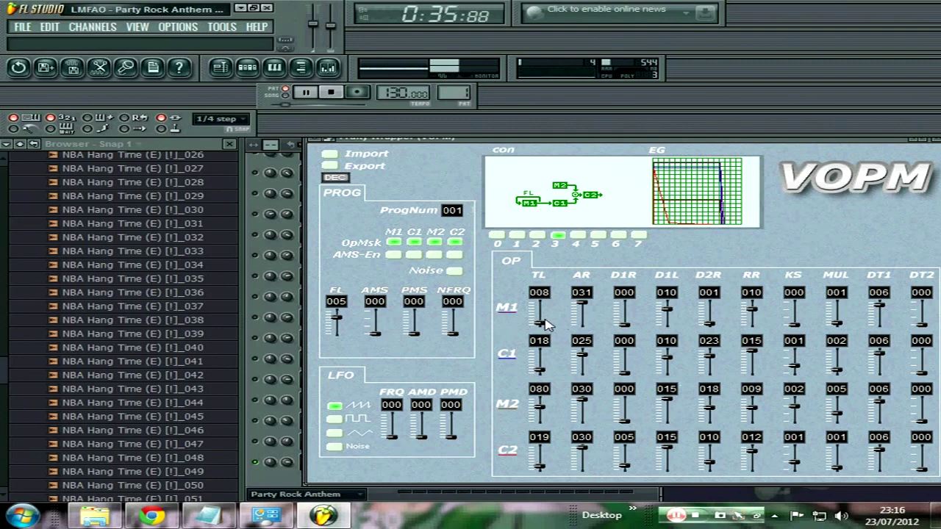
{"action": "left_click_drag", "start_coordinate": [672, 142], "coordinate": [638, 145]}
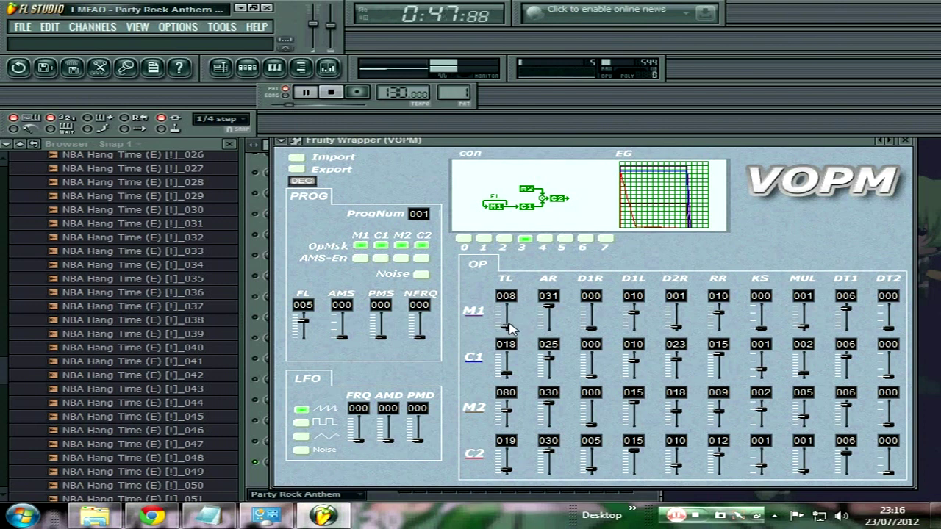
- Set operator M1's TL to 96 and move playback back to an earlier point in the pattern
{"action": "scroll", "coordinate": [505, 316], "scroll_direction": "up", "scroll_amount": 5}
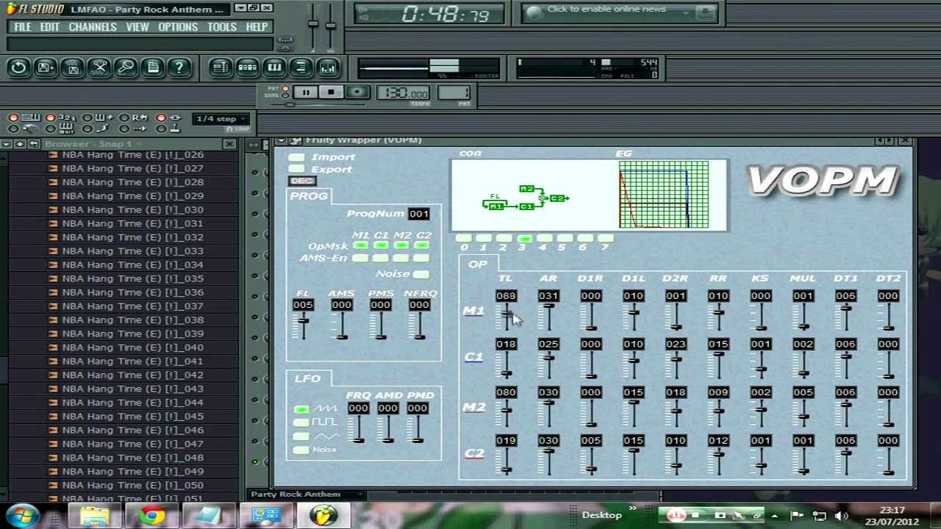
{"action": "left_click_drag", "start_coordinate": [515, 318], "coordinate": [515, 322]}
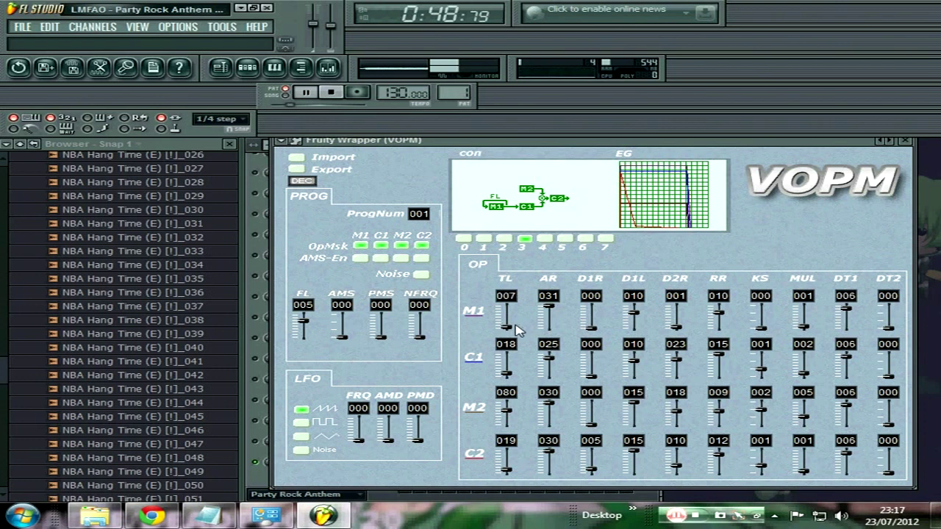
{"action": "left_click_drag", "start_coordinate": [517, 332], "coordinate": [517, 319]}
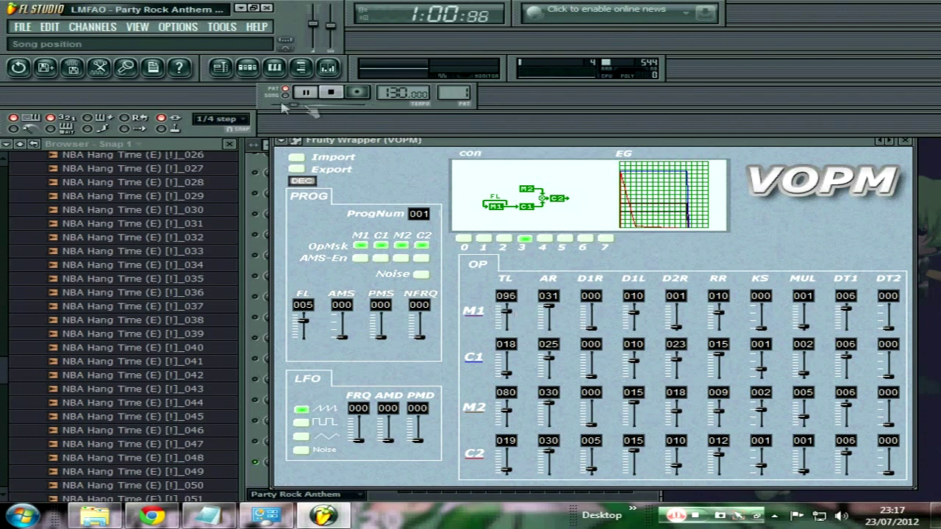
{"action": "left_click", "coordinate": [290, 105]}
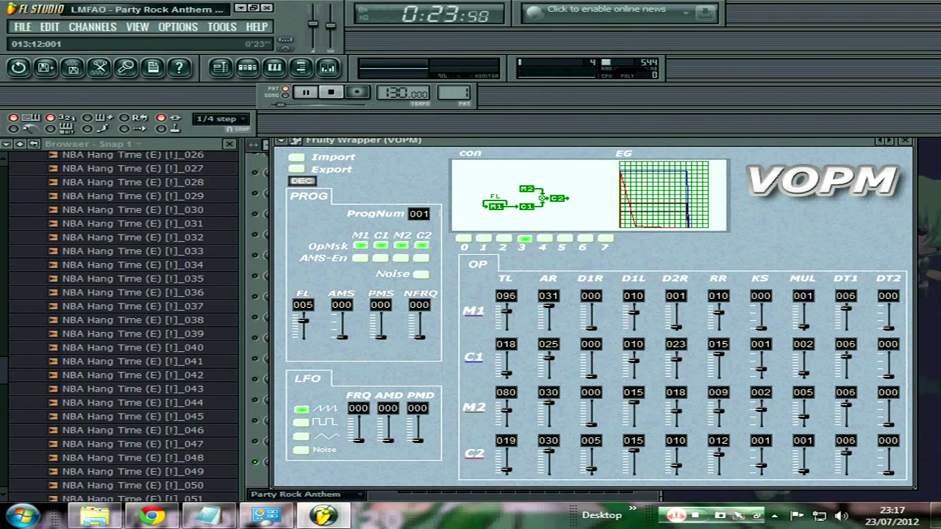
{"action": "left_click_drag", "start_coordinate": [280, 105], "coordinate": [285, 106]}
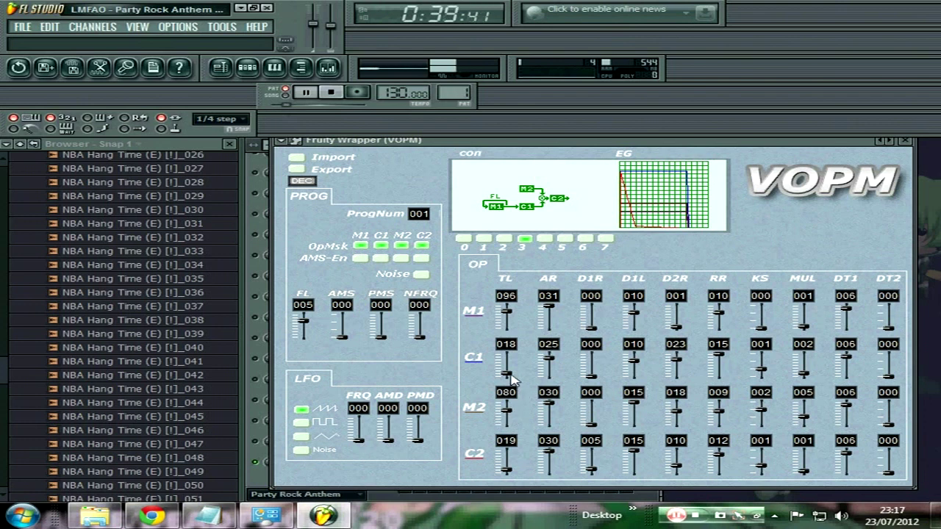
- Set operator C1's TL to 15, operator M2's TL to 23 and operator M1's AR to 6
{"action": "left_click_drag", "start_coordinate": [512, 378], "coordinate": [514, 372]}
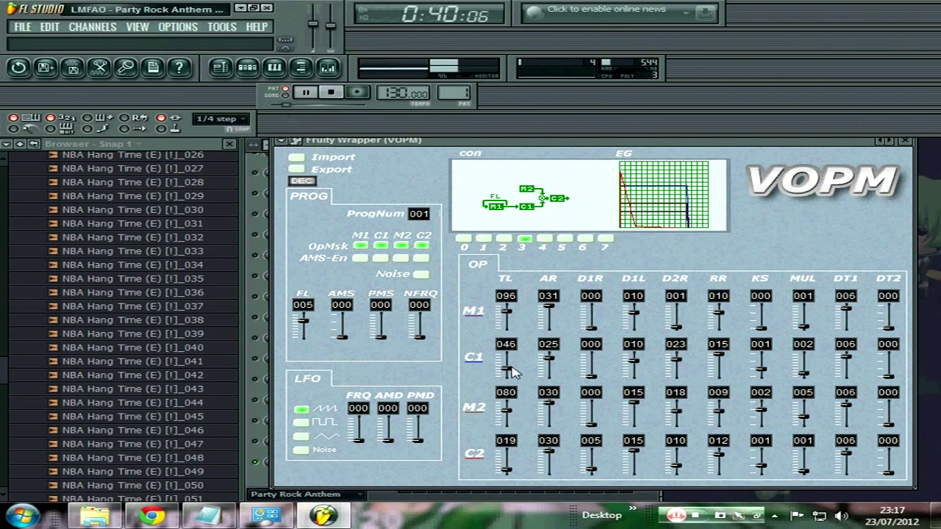
{"action": "left_click_drag", "start_coordinate": [516, 371], "coordinate": [520, 376]}
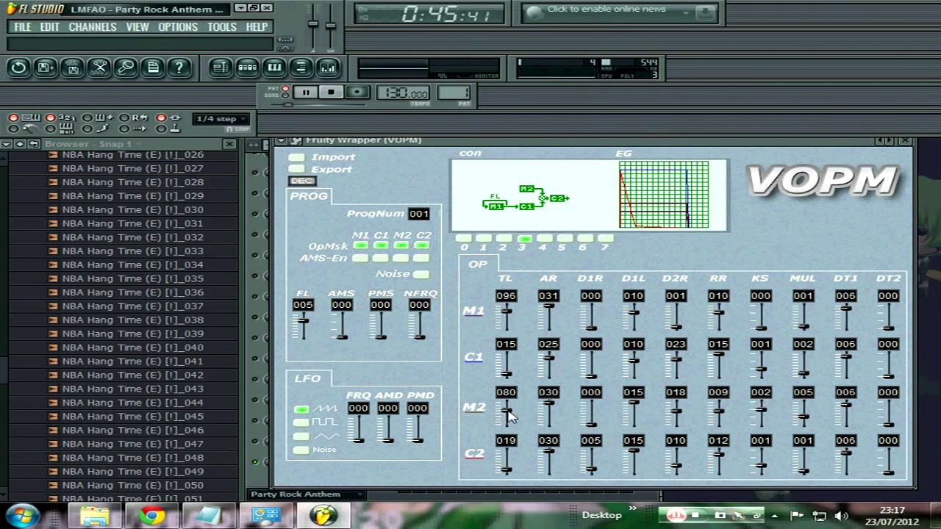
{"action": "left_click_drag", "start_coordinate": [515, 408], "coordinate": [519, 424]}
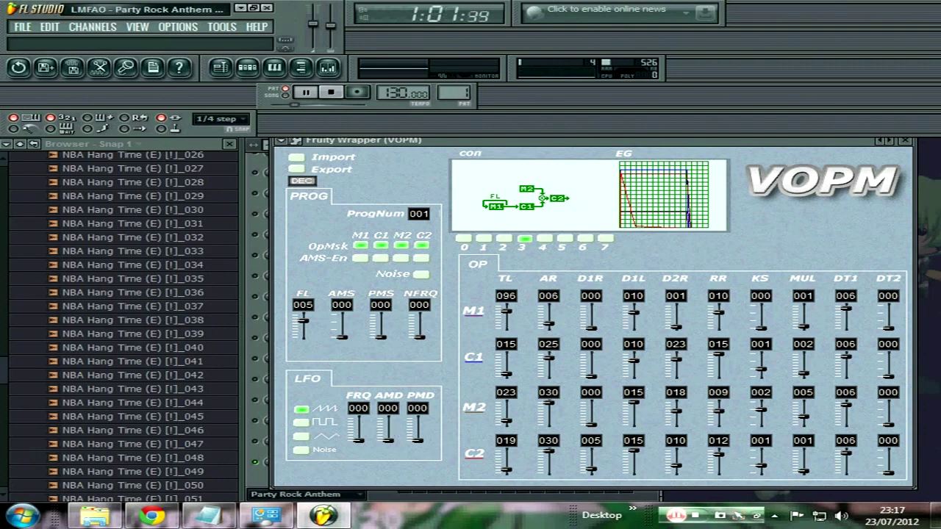
- Close the VOPM plugin window, restart playback from about bar 9, and reopen the window
{"action": "left_click", "coordinate": [908, 142]}
{"action": "left_click", "coordinate": [340, 464]}
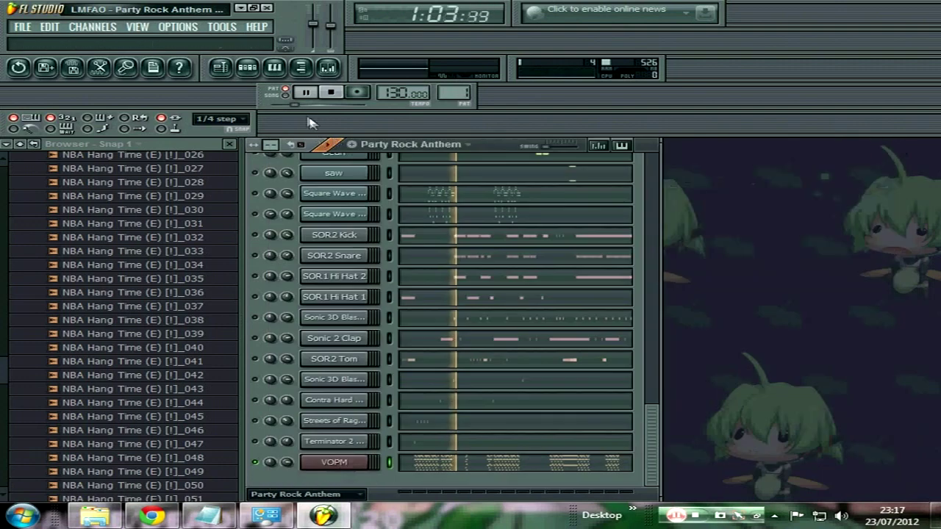
{"action": "left_click_drag", "start_coordinate": [297, 104], "coordinate": [278, 104]}
{"action": "left_click", "coordinate": [342, 461]}
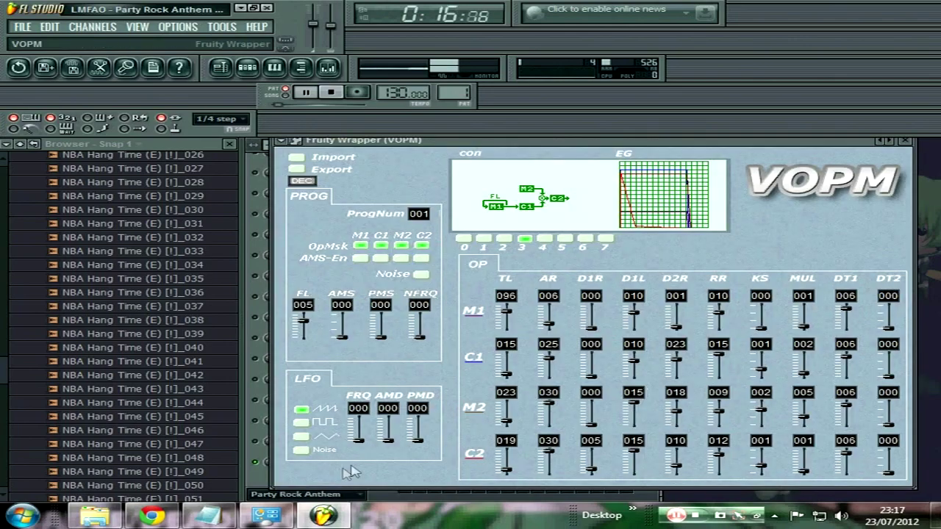
{"action": "left_click", "coordinate": [297, 158]}
{"action": "left_click_drag", "start_coordinate": [507, 319], "coordinate": [590, 319]}
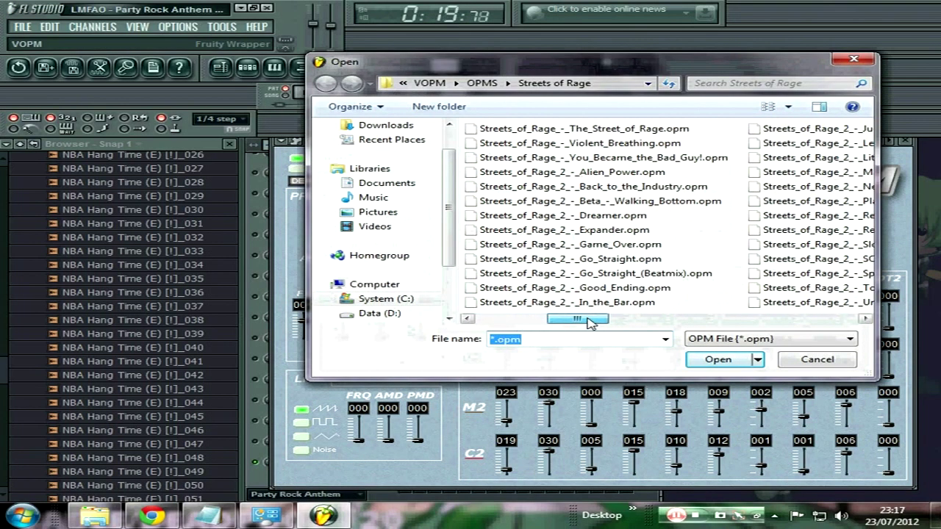
{"action": "left_click", "coordinate": [816, 359]}
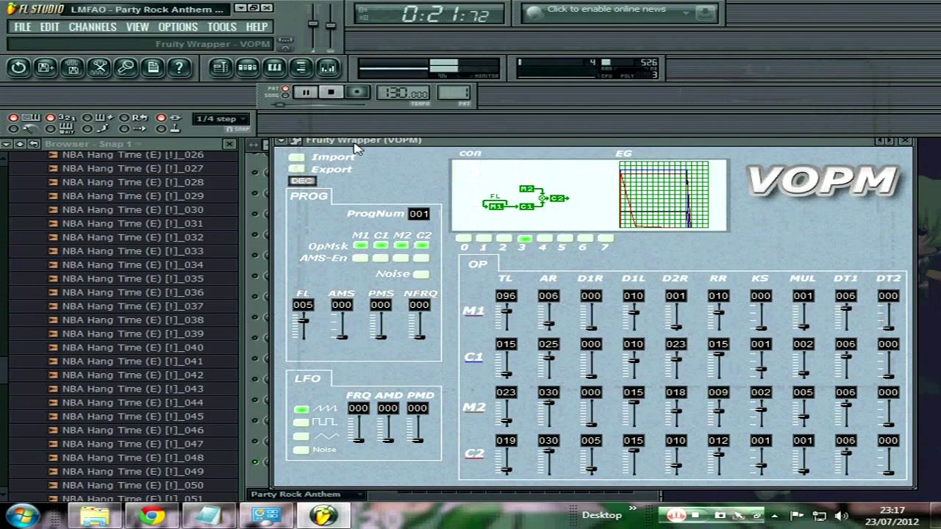
- Reposition the VOPM window so its title bar is fully visible and load the Instrument 1 preset
{"action": "left_click_drag", "start_coordinate": [354, 143], "coordinate": [356, 150]}
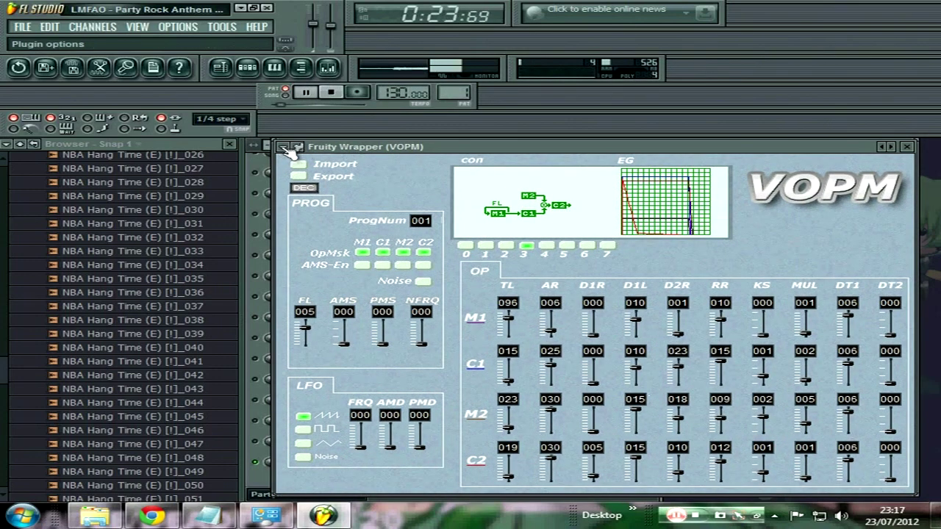
{"action": "left_click", "coordinate": [290, 149]}
{"action": "mouse_move", "coordinate": [327, 187]}
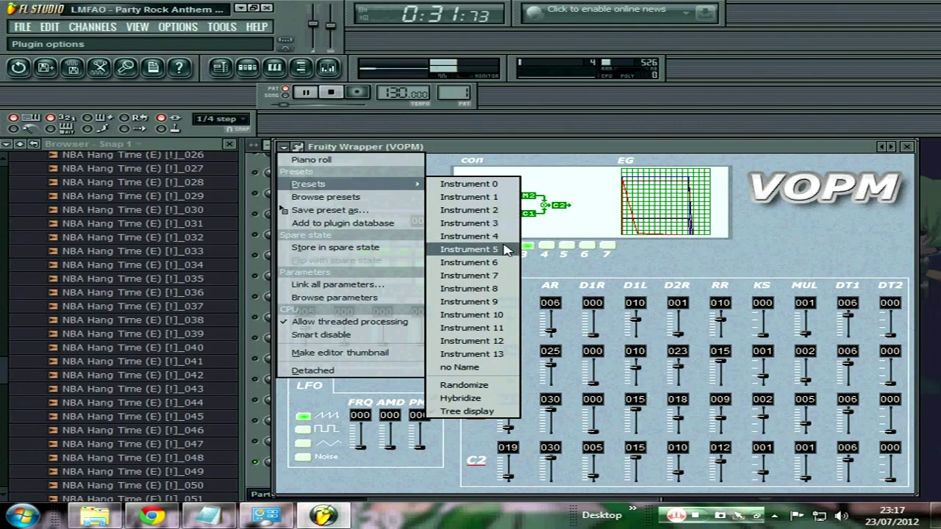
{"action": "left_click", "coordinate": [471, 197]}
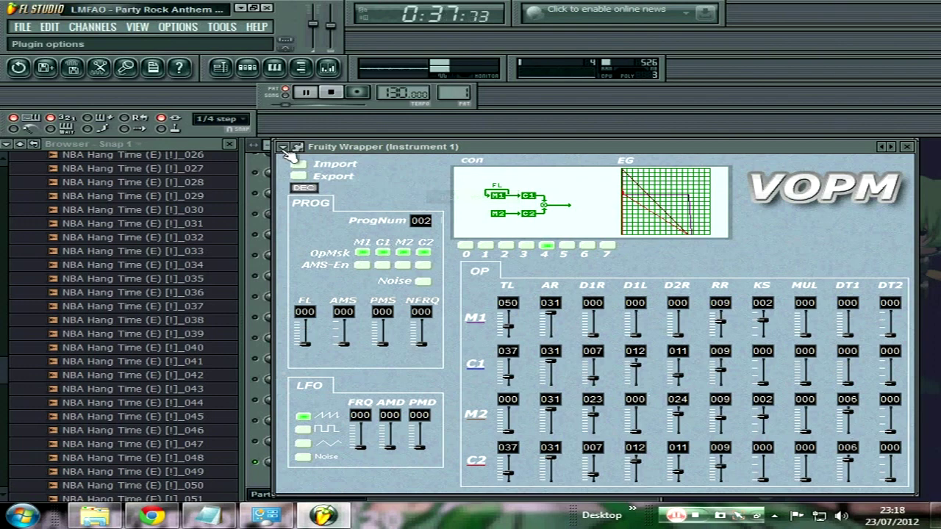
- Raise the Instrument 1 channel's volume to 100% and bring its plugin window back to the front
{"action": "left_click", "coordinate": [272, 471]}
{"action": "left_click_drag", "start_coordinate": [293, 464], "coordinate": [301, 450]}
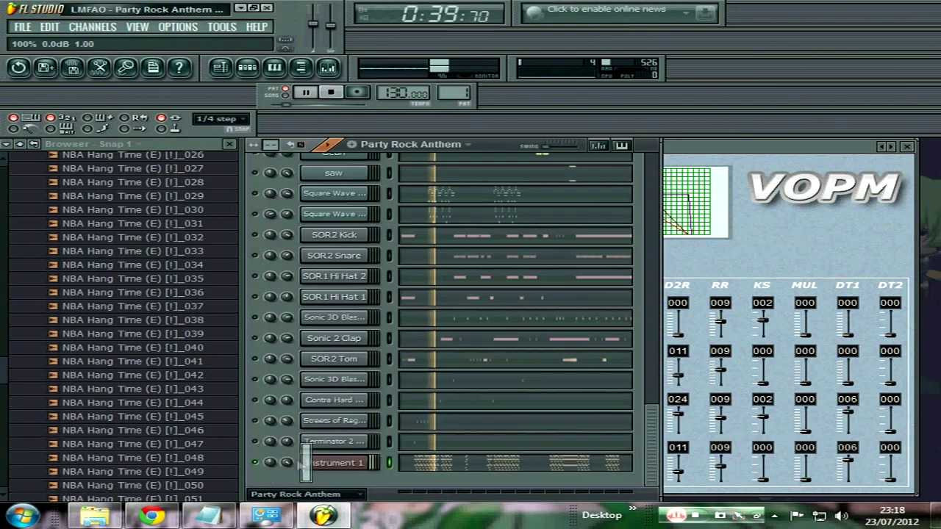
{"action": "left_click", "coordinate": [337, 463]}
- Audition the Instrument 2 and Instrument 3 presets in the VOPM plugin during playback
{"action": "left_click", "coordinate": [287, 147]}
{"action": "mouse_move", "coordinate": [397, 189]}
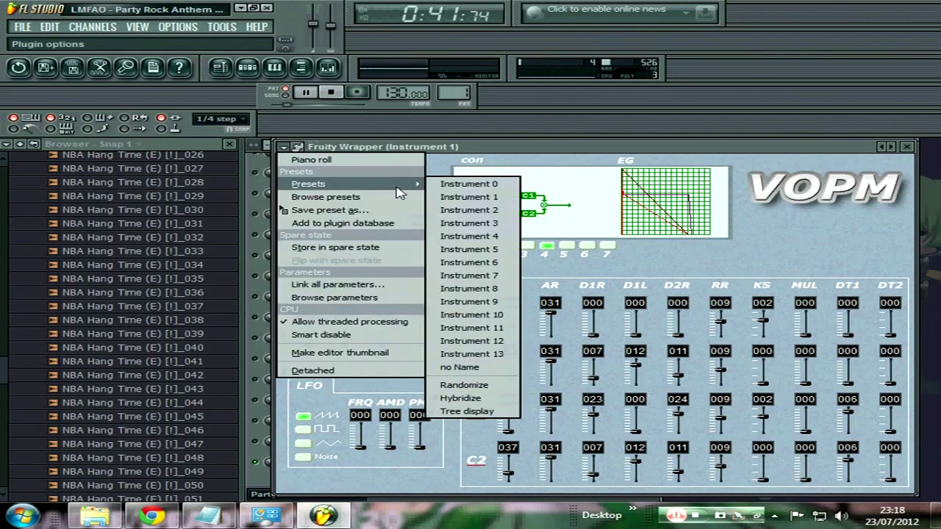
{"action": "left_click", "coordinate": [507, 399]}
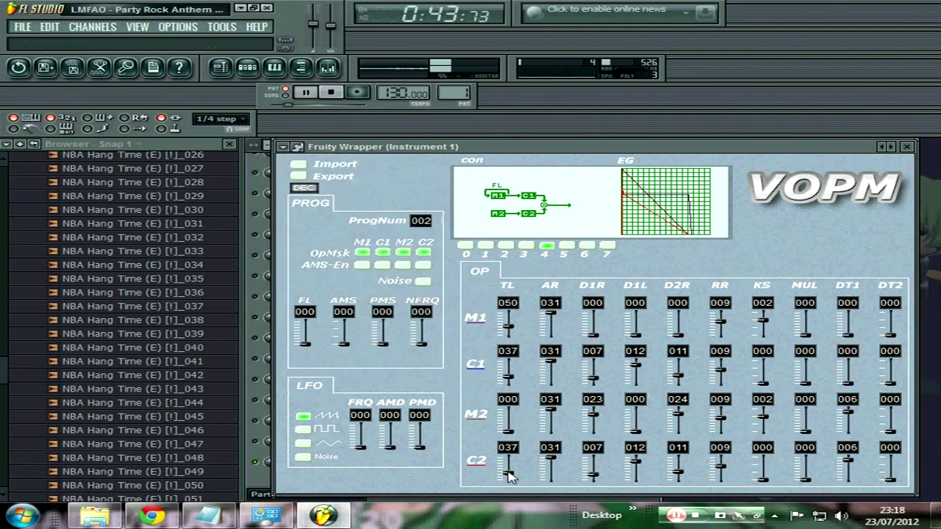
{"action": "left_click", "coordinate": [283, 147]}
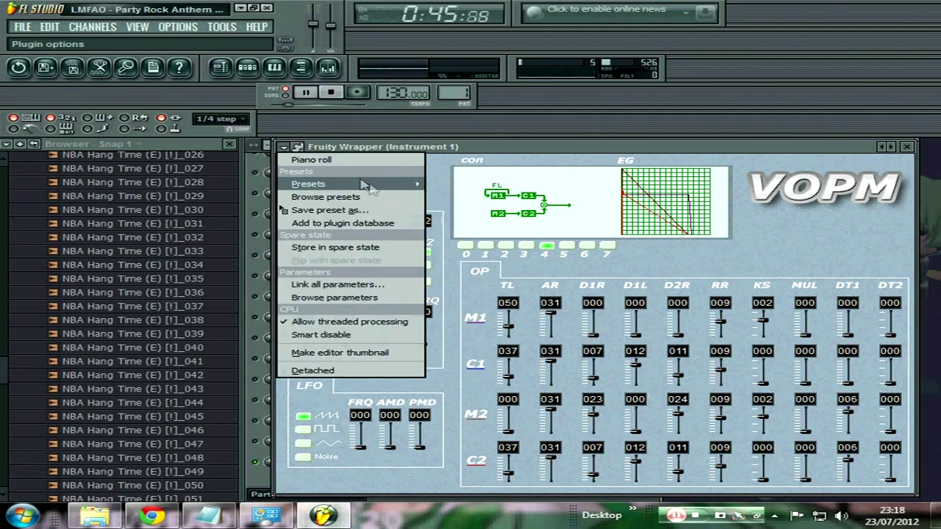
{"action": "mouse_move", "coordinate": [361, 184]}
{"action": "left_click", "coordinate": [470, 212]}
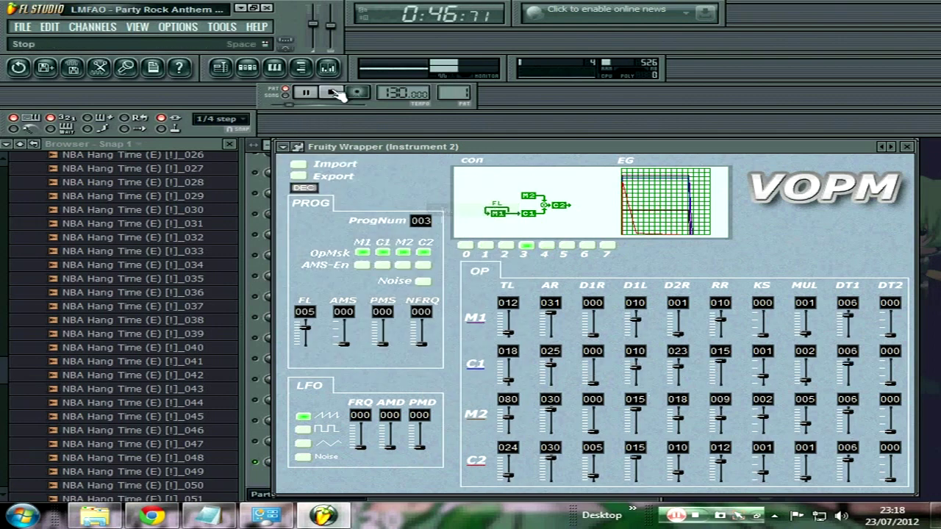
{"action": "left_click", "coordinate": [284, 147]}
{"action": "mouse_move", "coordinate": [353, 185]}
{"action": "left_click", "coordinate": [473, 222]}
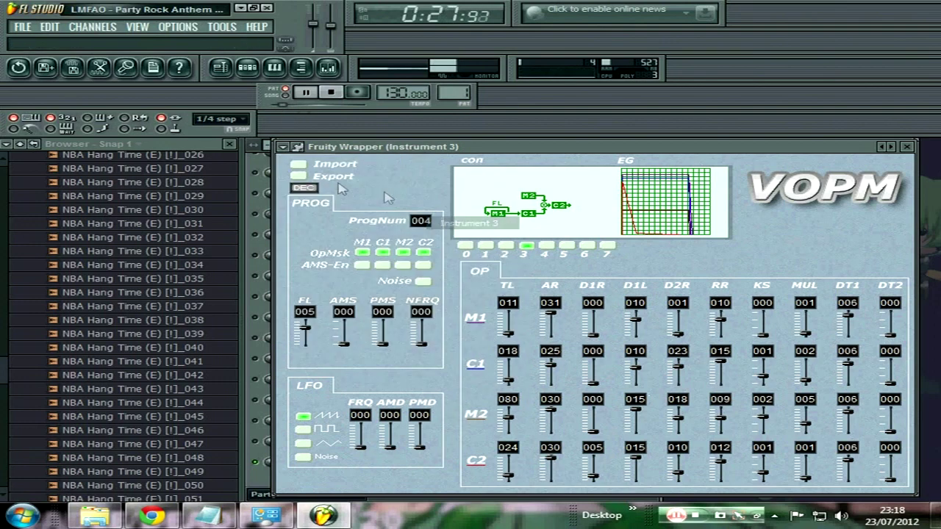
- Load the Instrument 4 preset in VOPM, followed by Instrument 5, to compare their sounds
{"action": "left_click", "coordinate": [284, 147]}
{"action": "mouse_move", "coordinate": [390, 184]}
{"action": "left_click", "coordinate": [503, 235]}
{"action": "left_click", "coordinate": [283, 147]}
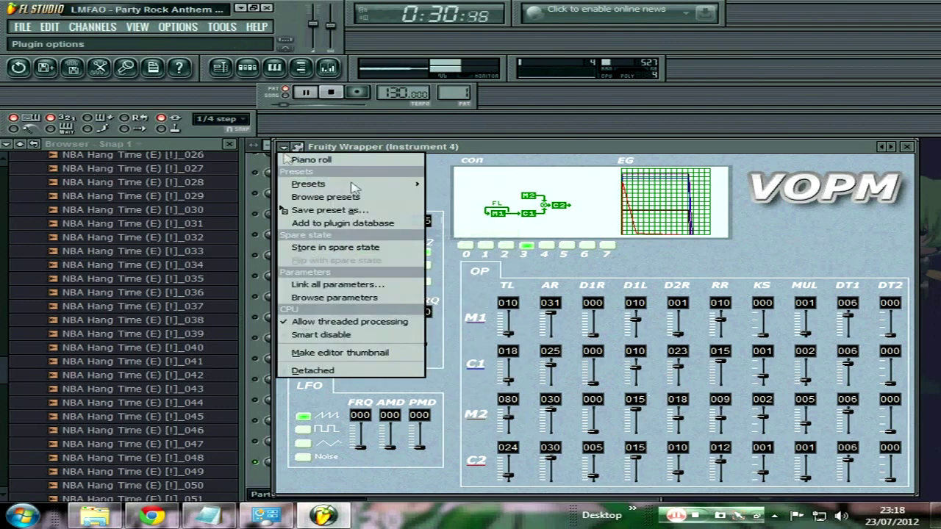
{"action": "mouse_move", "coordinate": [352, 185]}
{"action": "left_click", "coordinate": [489, 250]}
- Audition the Instrument 7 and Instrument 8 presets of the current OPM bank
{"action": "left_click", "coordinate": [284, 147]}
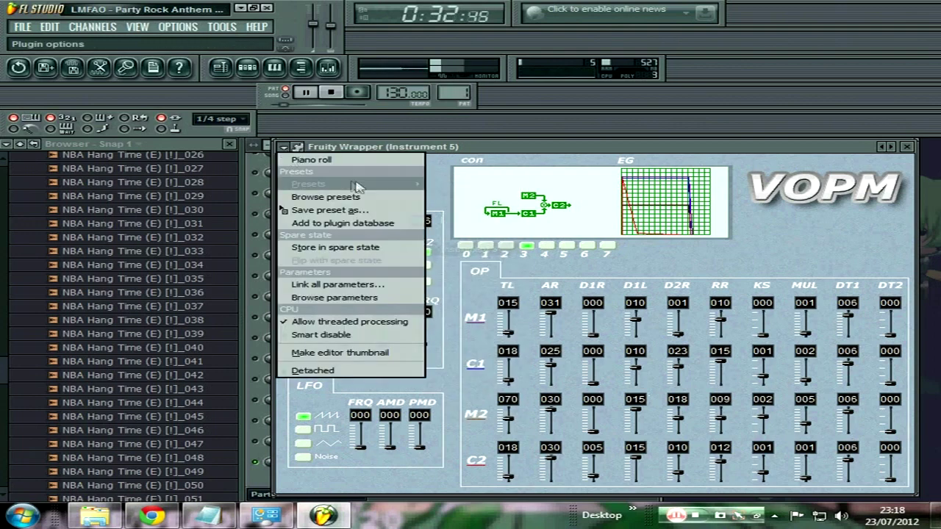
{"action": "left_click", "coordinate": [504, 275]}
{"action": "left_click", "coordinate": [284, 147]}
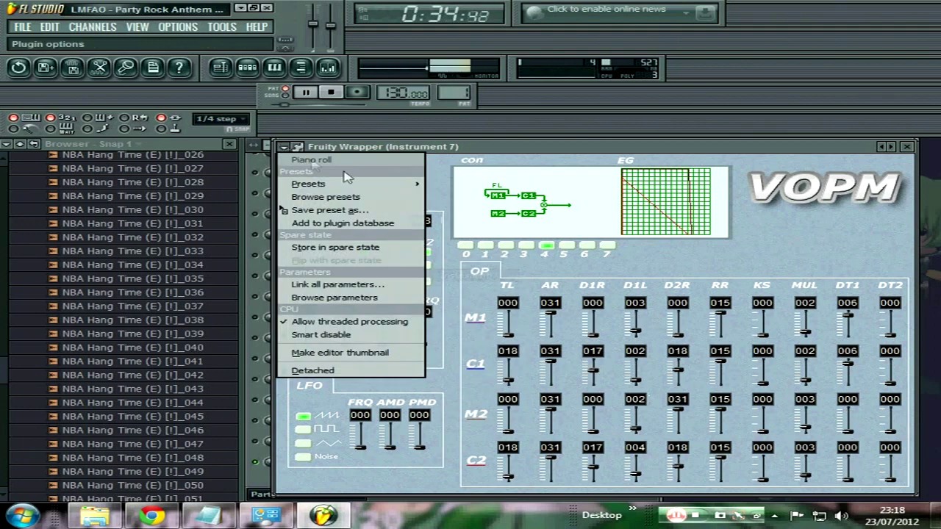
{"action": "left_click", "coordinate": [489, 290]}
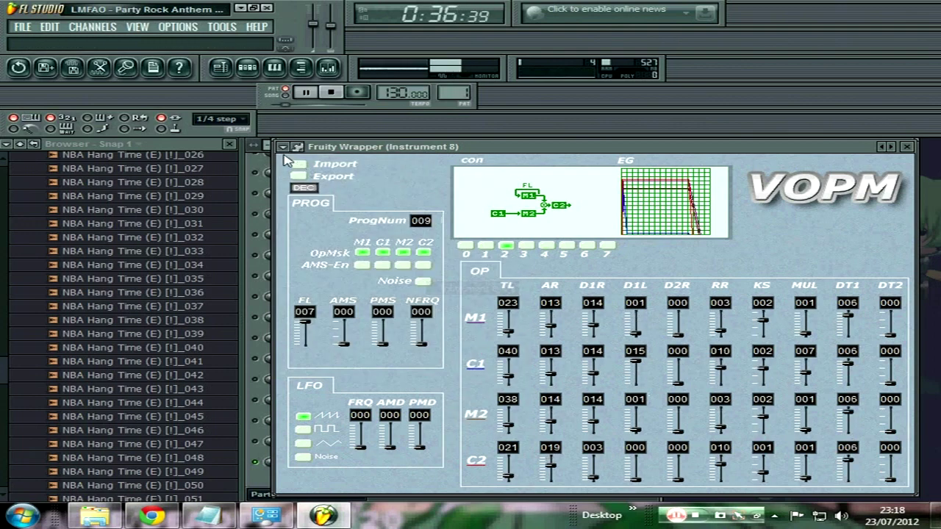
- Try the Instrument 9 and Instrument 10 presets on the playing organ part
{"action": "left_click", "coordinate": [284, 147]}
{"action": "mouse_move", "coordinate": [352, 184]}
{"action": "left_click", "coordinate": [489, 306]}
{"action": "left_click", "coordinate": [283, 147]}
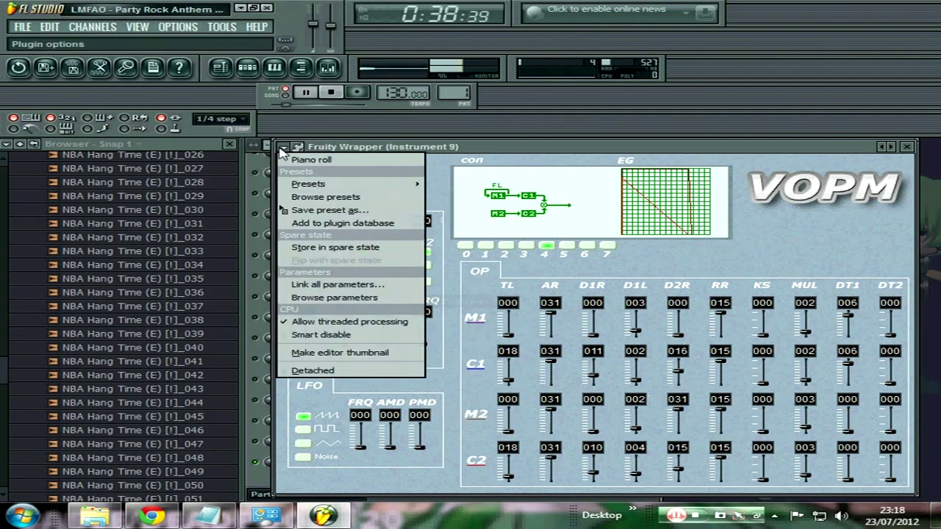
{"action": "left_click", "coordinate": [490, 322]}
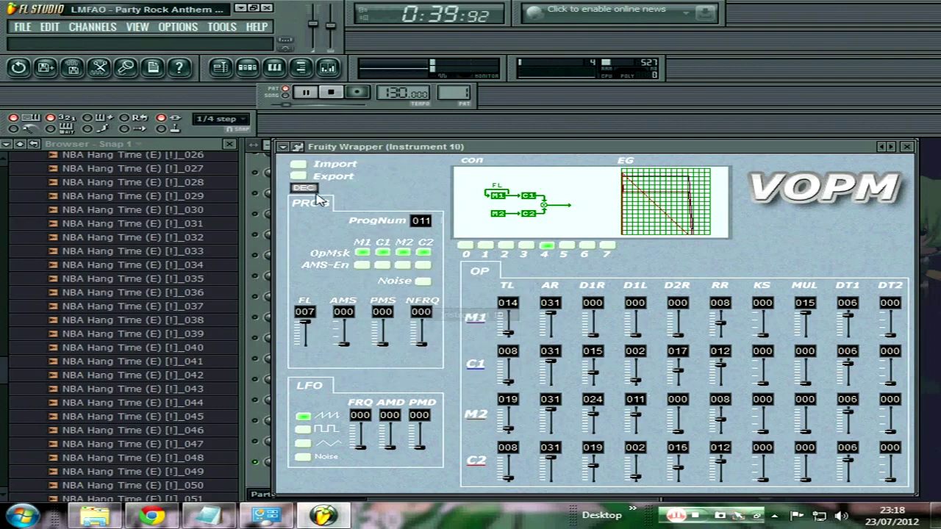
- Audition the last numbered presets of the bank, Instrument 11, Instrument 12 and Instrument 13, one after another
{"action": "left_click", "coordinate": [284, 147]}
{"action": "mouse_move", "coordinate": [353, 185]}
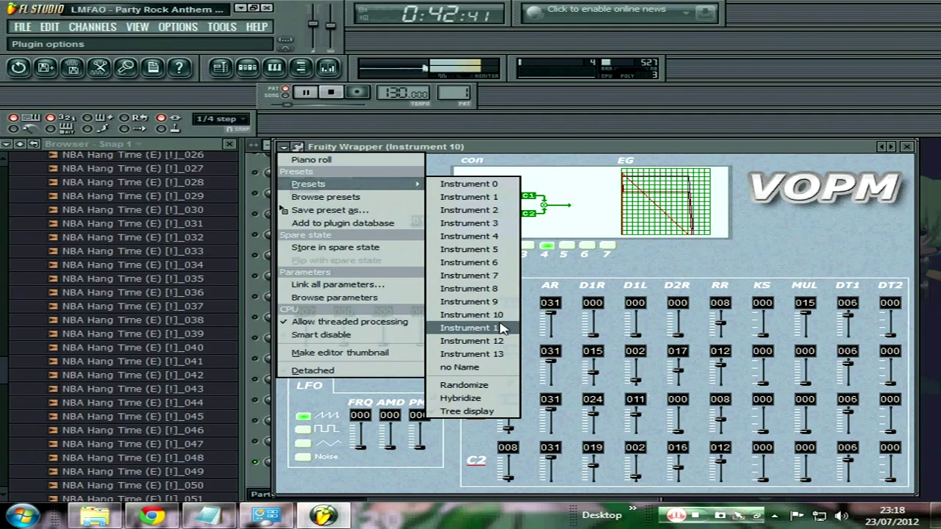
{"action": "left_click", "coordinate": [470, 328]}
{"action": "left_click", "coordinate": [284, 147]}
{"action": "mouse_move", "coordinate": [353, 185]}
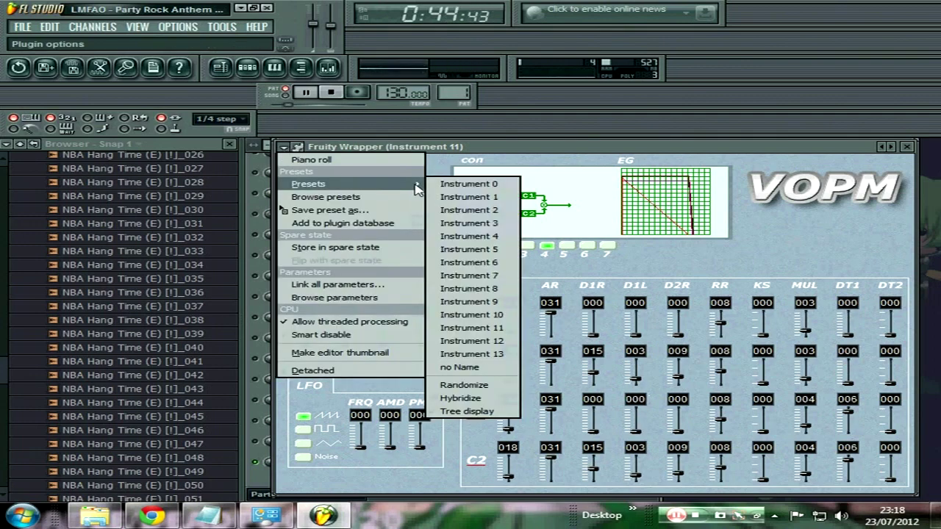
{"action": "left_click", "coordinate": [485, 341]}
{"action": "left_click", "coordinate": [284, 147]}
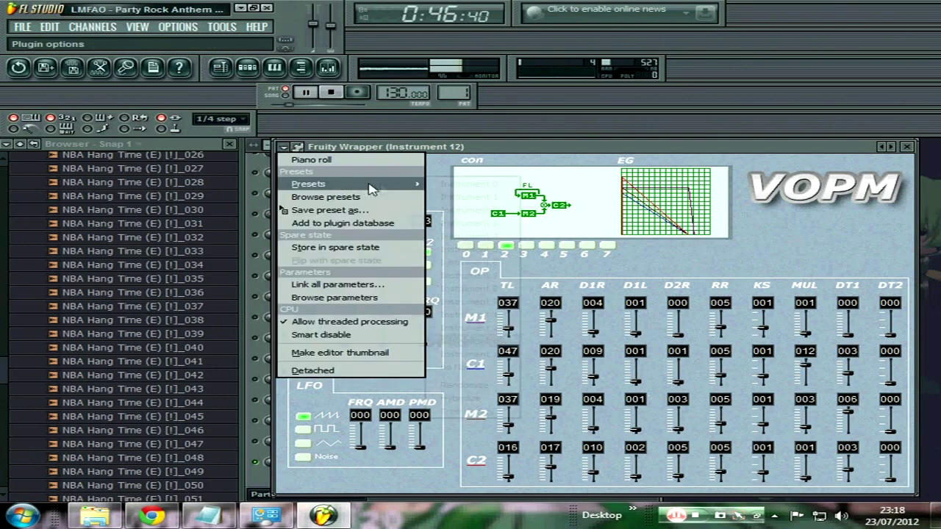
{"action": "mouse_move", "coordinate": [352, 185]}
{"action": "left_click", "coordinate": [487, 357]}
- Import Streets_of_Rage_2_-_Little_Money_Avenue.opm from the Streets of Rage folder into VOPM
{"action": "left_click", "coordinate": [315, 212]}
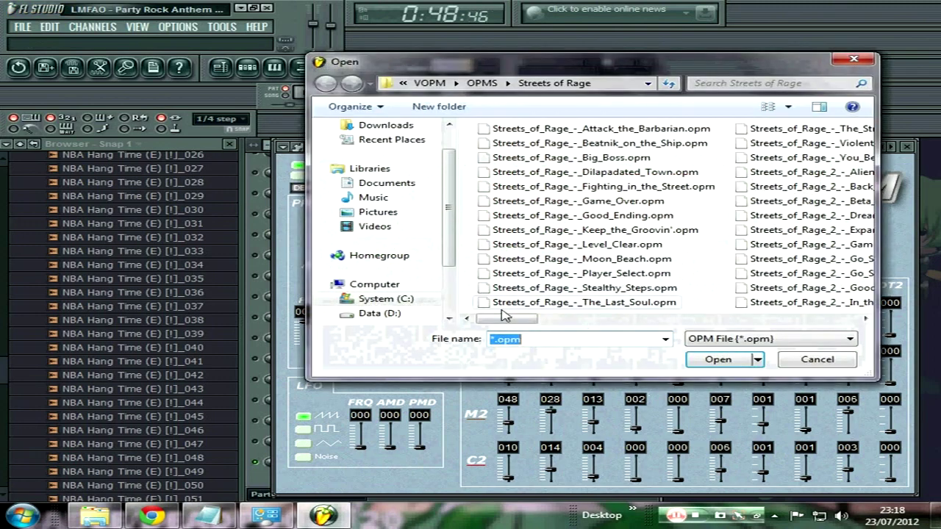
{"action": "left_click_drag", "start_coordinate": [509, 323], "coordinate": [625, 333]}
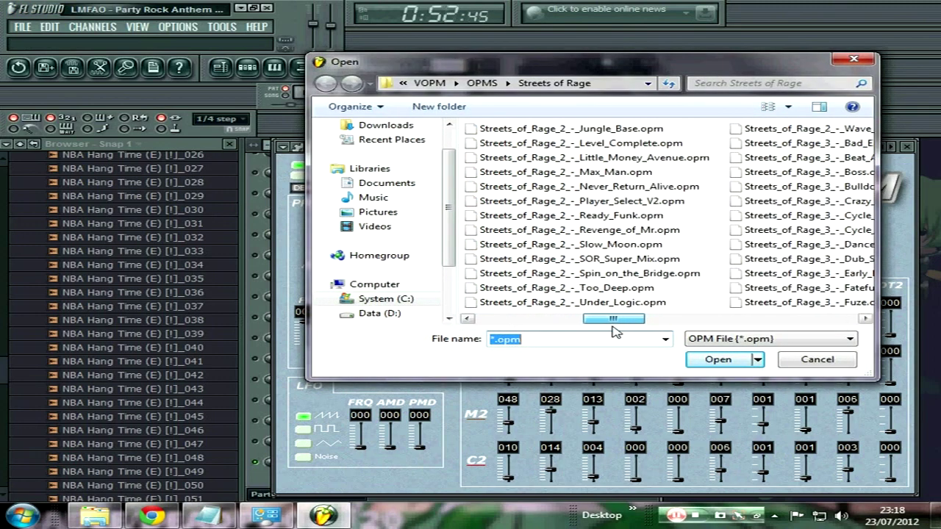
{"action": "double_click", "coordinate": [572, 158]}
- Audition the Instrument 0 and Instrument 1 presets of the imported OPM bank
{"action": "left_click", "coordinate": [283, 147]}
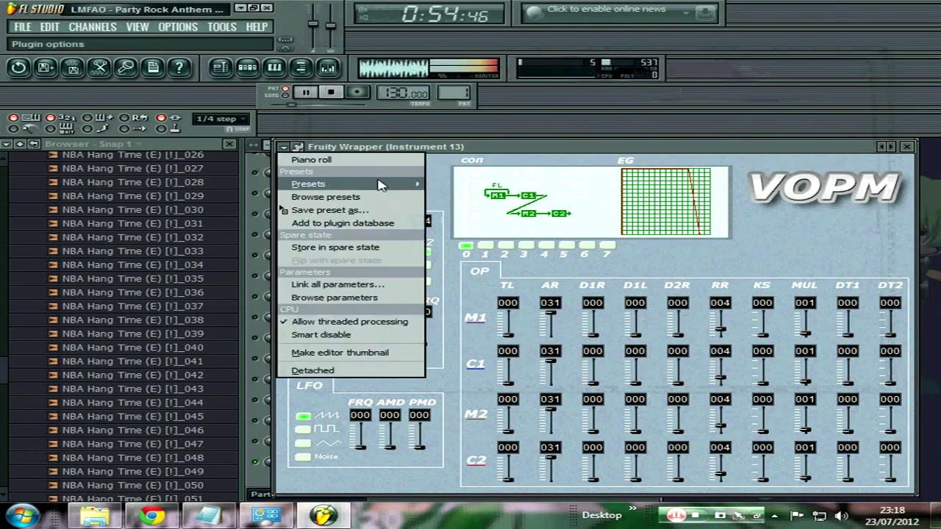
{"action": "left_click", "coordinate": [463, 185]}
{"action": "left_click", "coordinate": [283, 147]}
{"action": "mouse_move", "coordinate": [383, 187]}
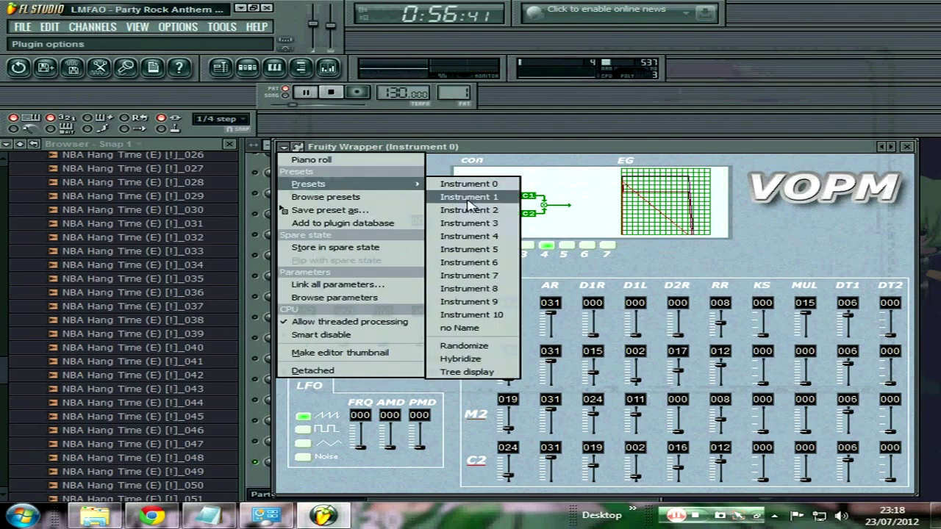
{"action": "left_click", "coordinate": [468, 197]}
- Step through the imported bank's Instrument 2, Instrument 3 and Instrument 4 presets during playback
{"action": "left_click", "coordinate": [282, 147]}
{"action": "left_click", "coordinate": [468, 211]}
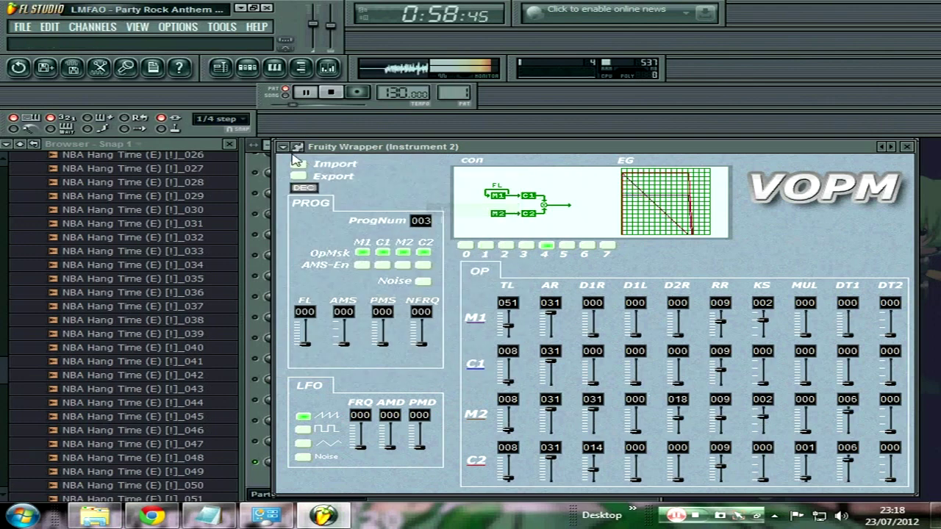
{"action": "left_click", "coordinate": [283, 147]}
{"action": "left_click", "coordinate": [461, 224]}
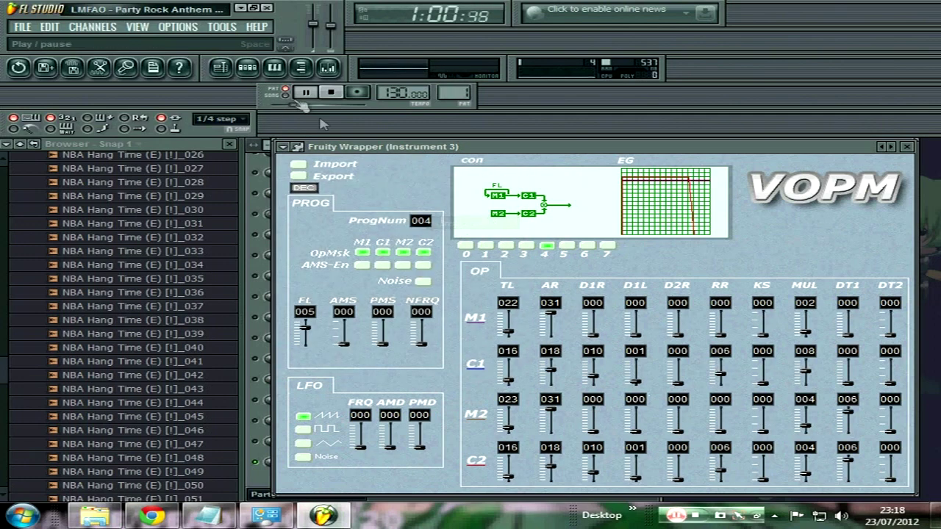
{"action": "left_click", "coordinate": [283, 147]}
{"action": "mouse_move", "coordinate": [367, 184]}
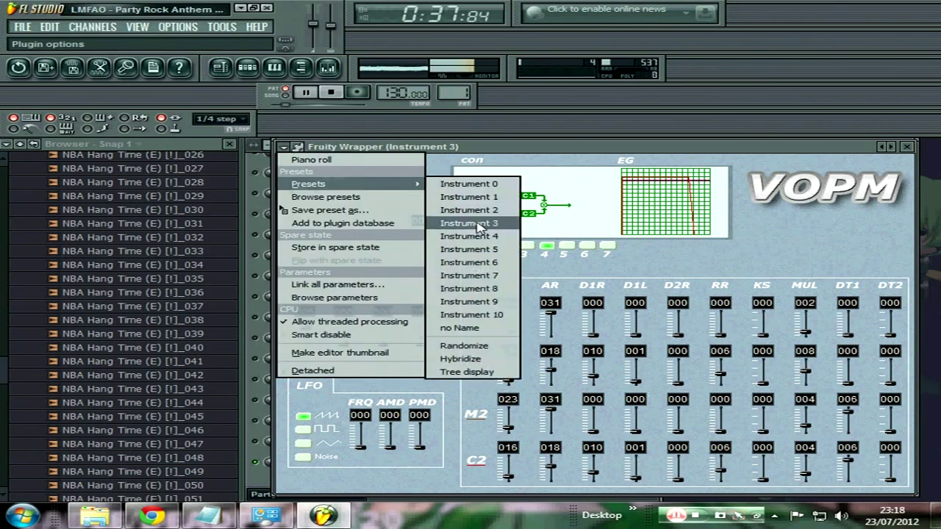
{"action": "left_click", "coordinate": [469, 236]}
- Audition the imported bank's Instrument 5 and Instrument 6 presets
{"action": "left_click", "coordinate": [283, 147]}
{"action": "mouse_move", "coordinate": [396, 188]}
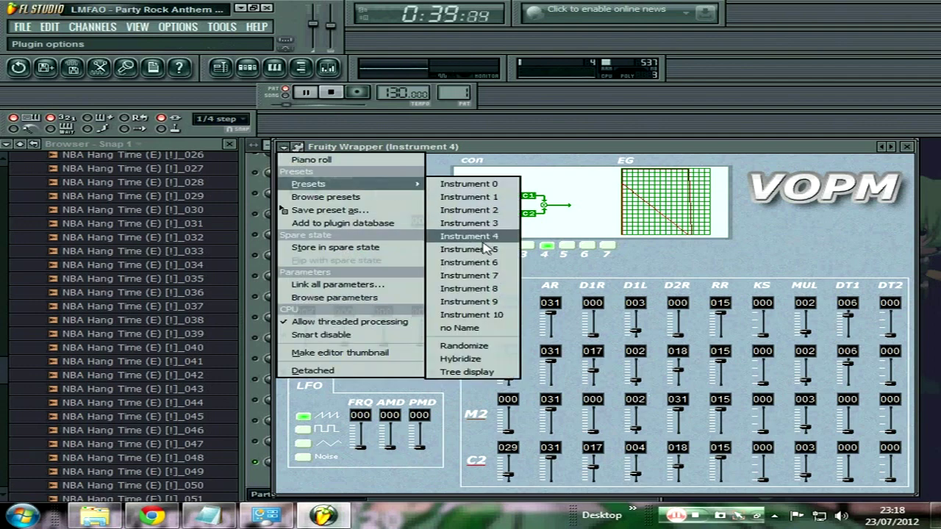
{"action": "left_click", "coordinate": [470, 236]}
{"action": "left_click", "coordinate": [283, 147]}
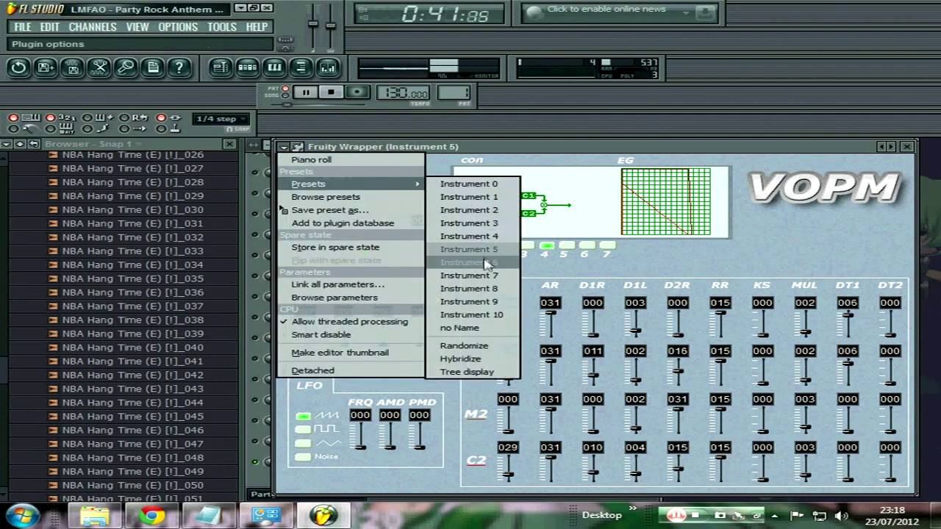
{"action": "left_click", "coordinate": [469, 262]}
- Load the Instrument 7 preset from the imported bank as the channel's sound
{"action": "left_click", "coordinate": [283, 147]}
{"action": "left_click", "coordinate": [471, 275]}
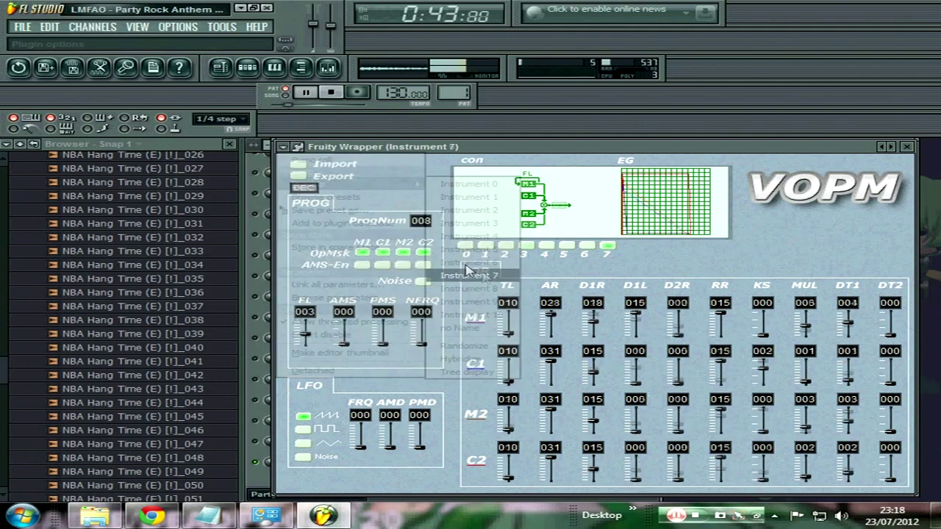
{"action": "left_click", "coordinate": [283, 147]}
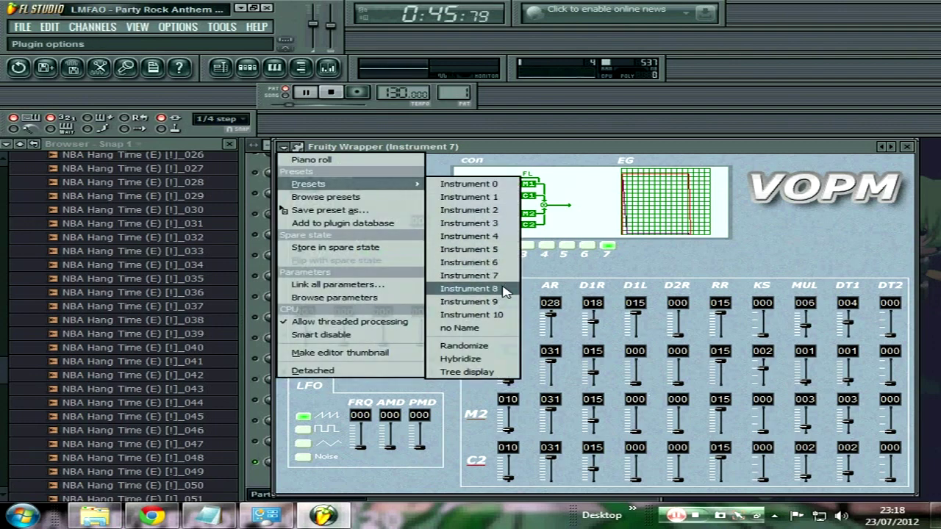
{"action": "left_click", "coordinate": [470, 288]}
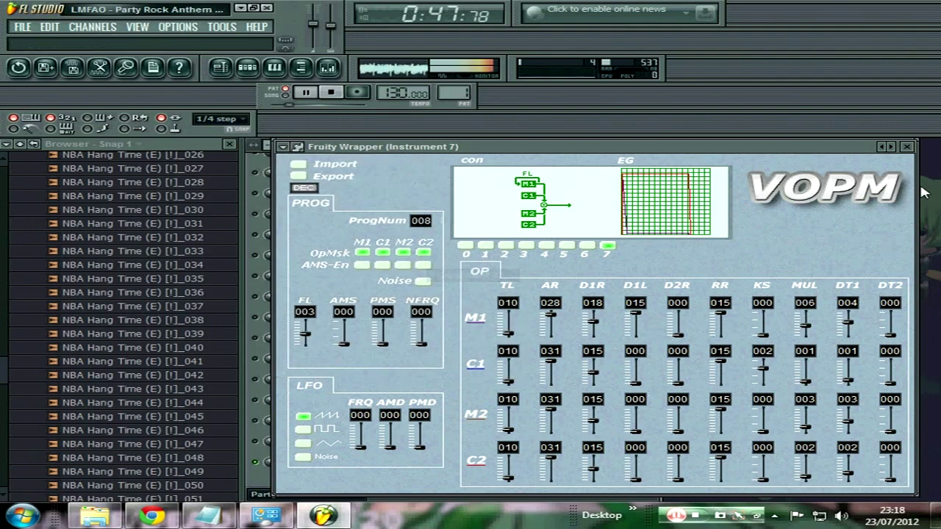
- Close the VOPM plugin window and set the Instrument 7 channel's volume to about 73%
{"action": "left_click", "coordinate": [906, 147]}
{"action": "left_click", "coordinate": [292, 461]}
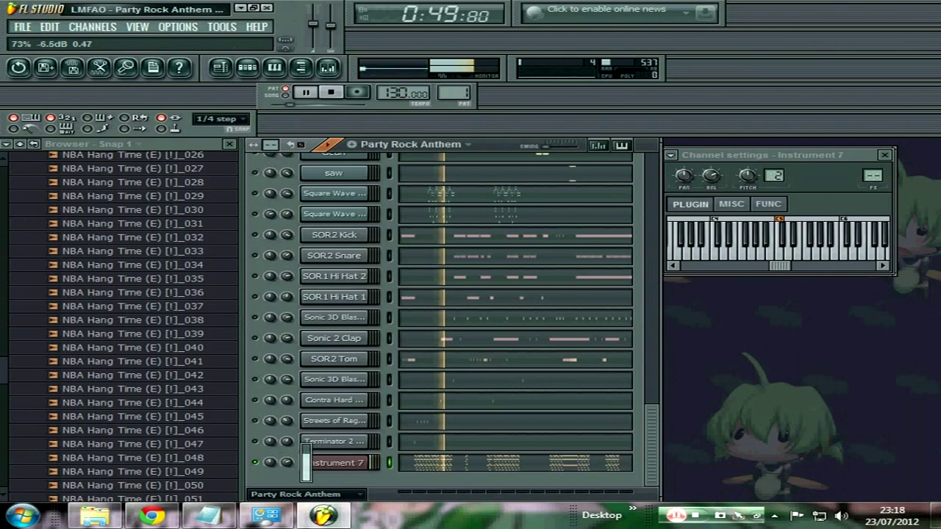
- Unmute the channels above Instrument 7 and move playback back to an earlier point in the pattern
{"action": "left_click_drag", "start_coordinate": [259, 425], "coordinate": [262, 194]}
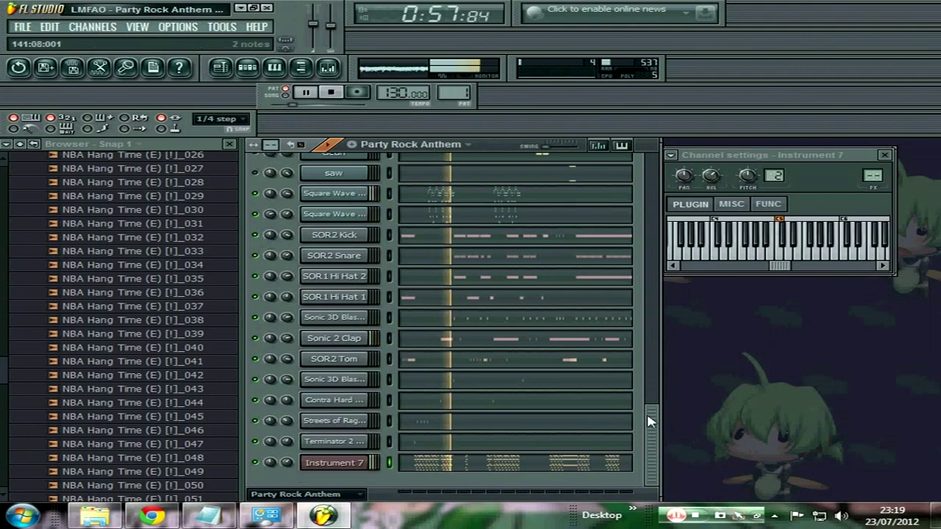
{"action": "scroll", "coordinate": [602, 351], "scroll_direction": "up", "scroll_amount": 3}
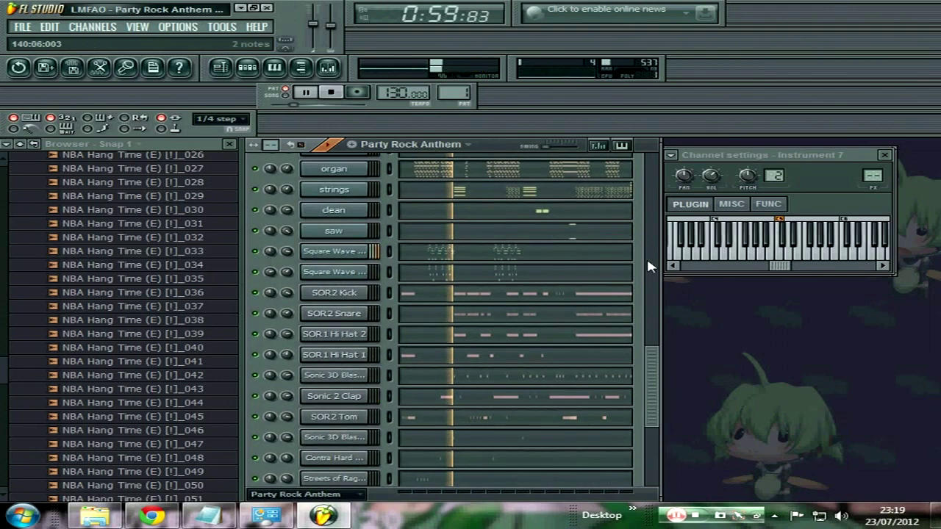
{"action": "left_click_drag", "start_coordinate": [652, 368], "coordinate": [685, 433]}
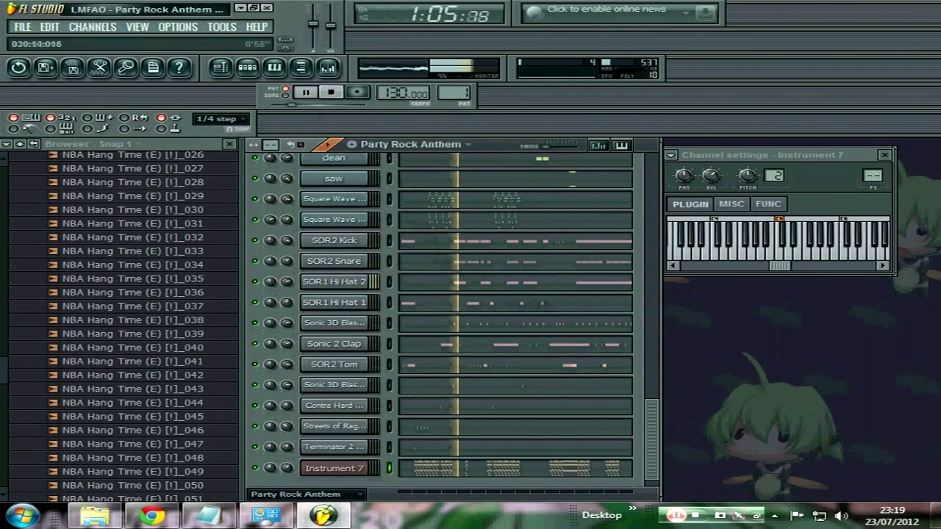
{"action": "left_click", "coordinate": [292, 105]}
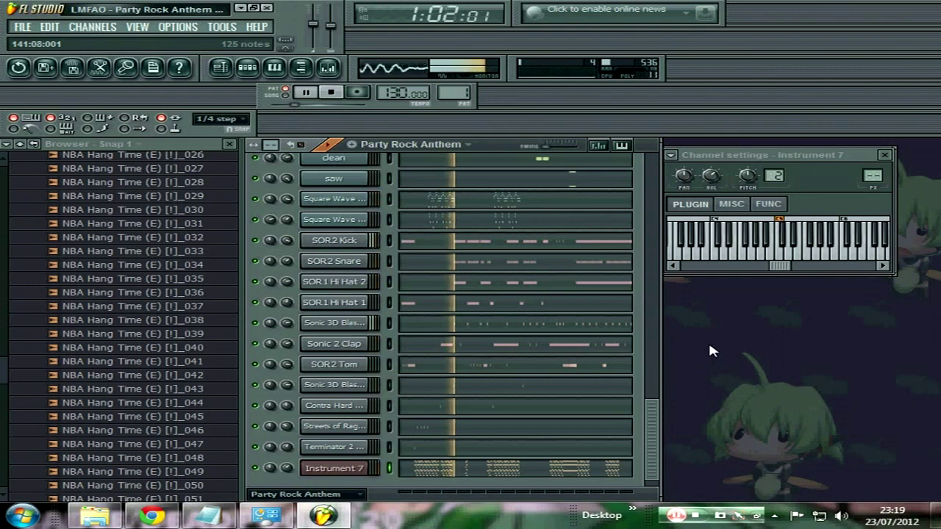
- Stop playback of the arrangement, add a new VOPM channel and close its plugin window
{"action": "scroll", "coordinate": [658, 441], "scroll_direction": "down", "scroll_amount": 1}
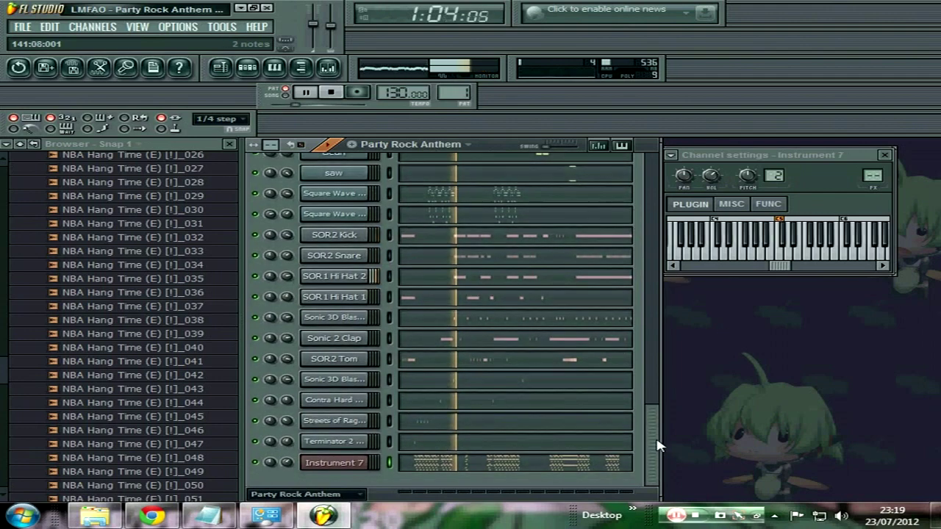
{"action": "left_click", "coordinate": [330, 94]}
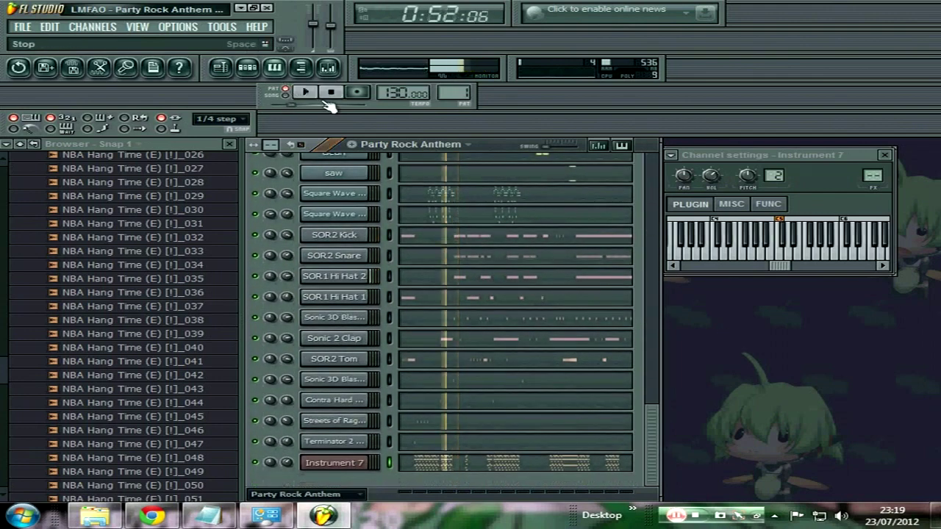
{"action": "left_click", "coordinate": [93, 26]}
{"action": "mouse_move", "coordinate": [103, 40]}
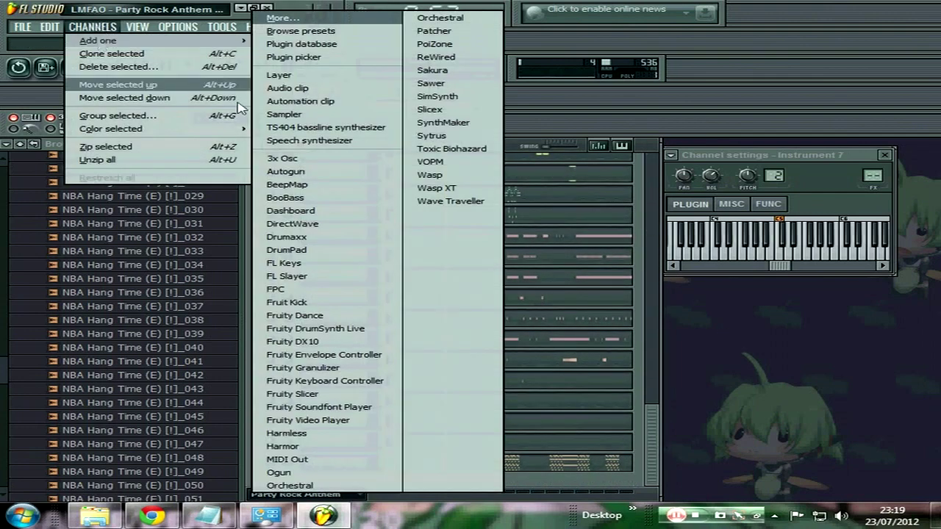
{"action": "left_click", "coordinate": [452, 165]}
{"action": "left_click", "coordinate": [898, 236]}
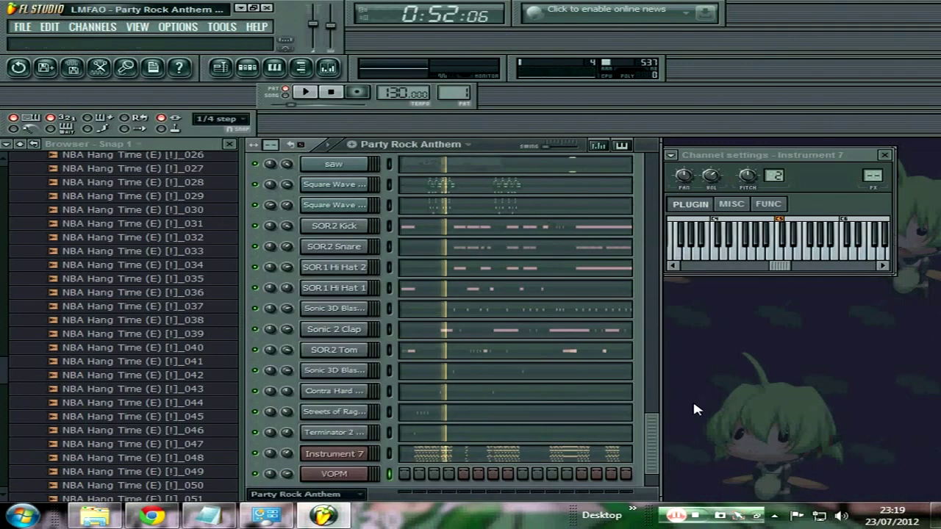
- Copy all notes from the piano roll of the first saw channel
{"action": "scroll", "coordinate": [646, 353], "scroll_direction": "up", "scroll_amount": 10}
{"action": "left_click", "coordinate": [452, 175]}
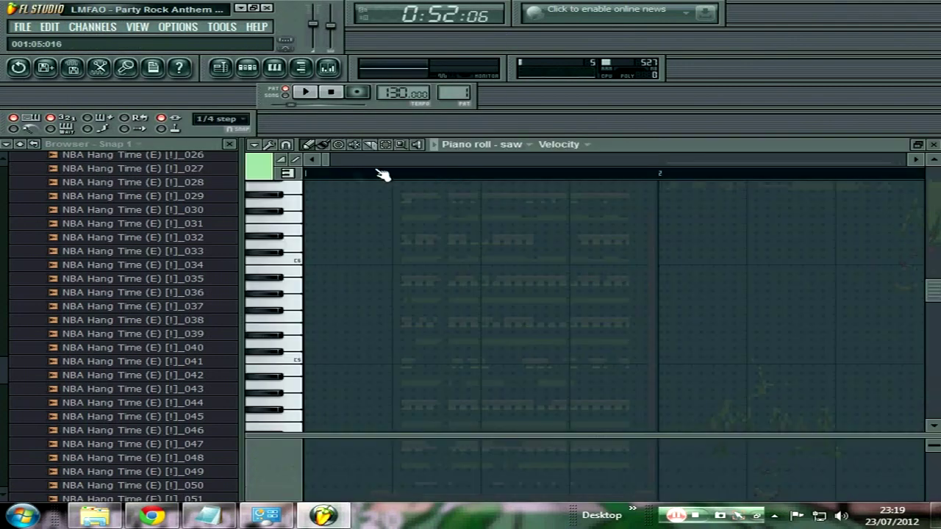
{"action": "left_click_drag", "start_coordinate": [327, 161], "coordinate": [361, 159]}
{"action": "key", "text": "ctrl+a"}
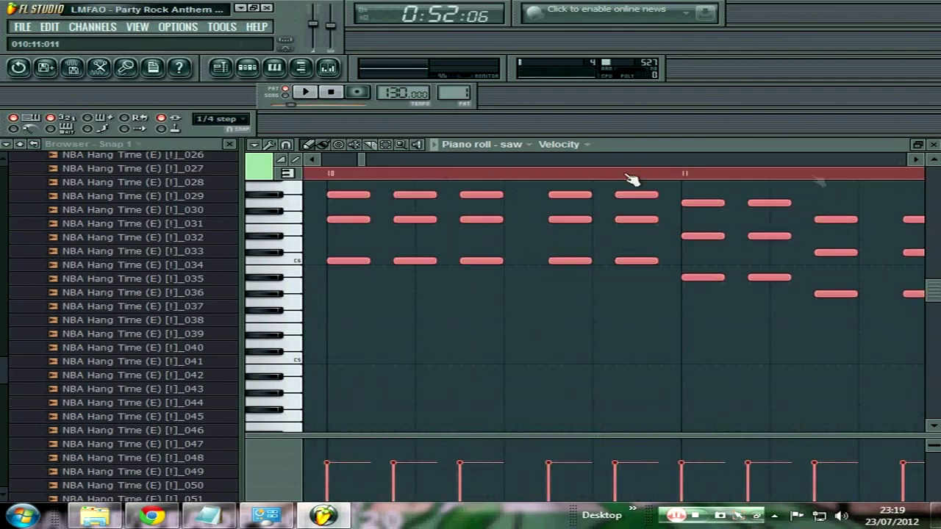
{"action": "left_click", "coordinate": [933, 145]}
- Open the VOPM channel's piano roll, play from about bar 9, replay from about bar 6, and close the piano roll
{"action": "scroll", "coordinate": [651, 227], "scroll_direction": "down", "scroll_amount": 5}
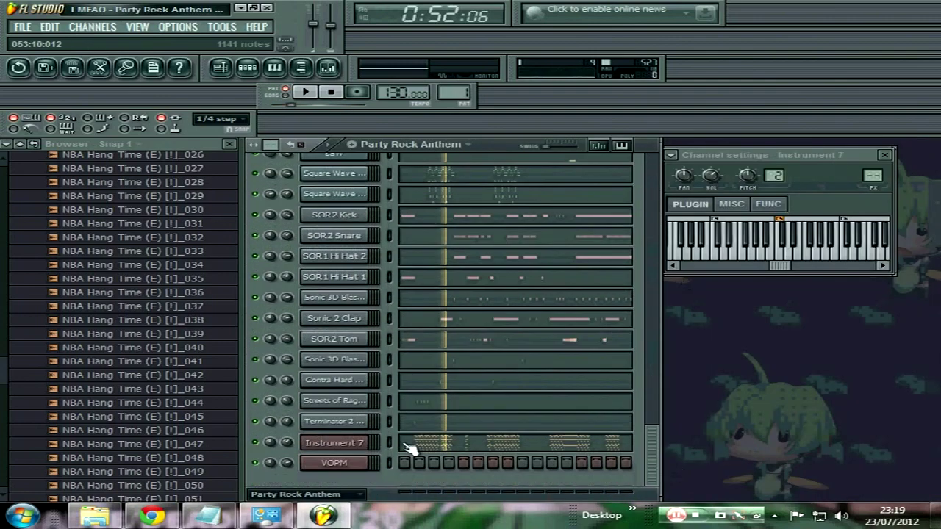
{"action": "right_click", "coordinate": [348, 458]}
{"action": "left_click", "coordinate": [404, 317]}
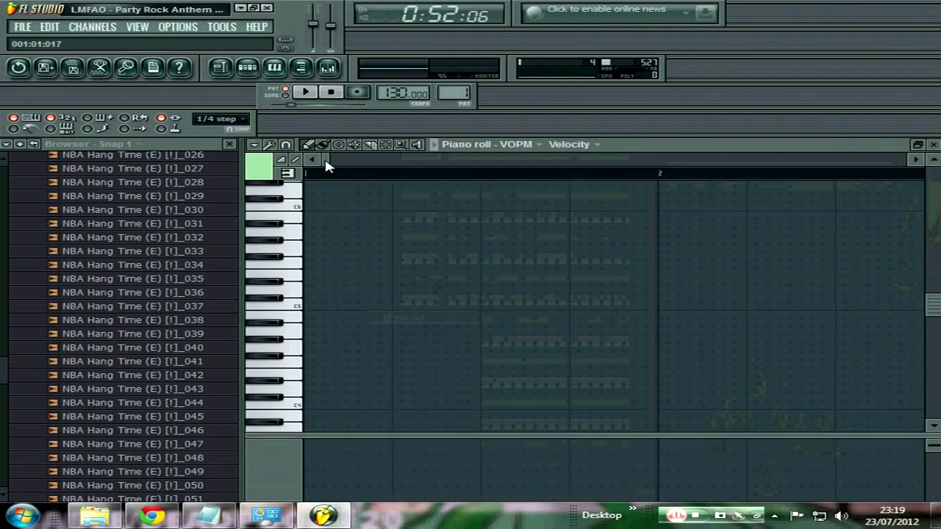
{"action": "left_click_drag", "start_coordinate": [324, 162], "coordinate": [356, 163]}
{"action": "left_click", "coordinate": [356, 172]}
{"action": "left_click", "coordinate": [306, 93]}
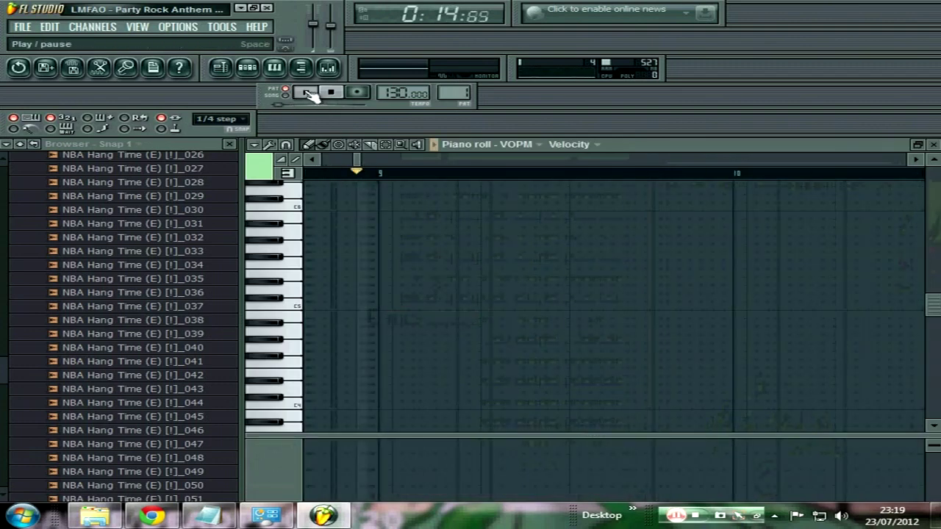
{"action": "left_click", "coordinate": [308, 94]}
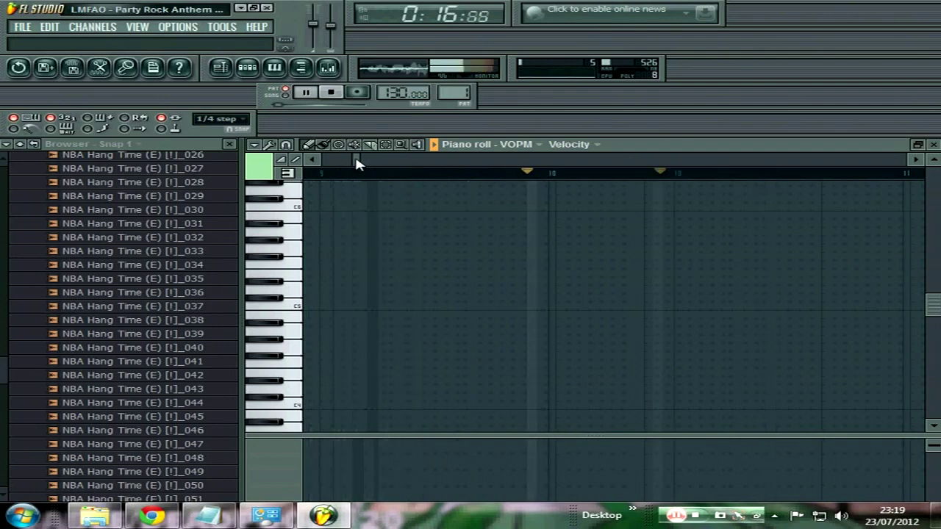
{"action": "left_click_drag", "start_coordinate": [357, 163], "coordinate": [346, 162]}
{"action": "left_click", "coordinate": [340, 172]}
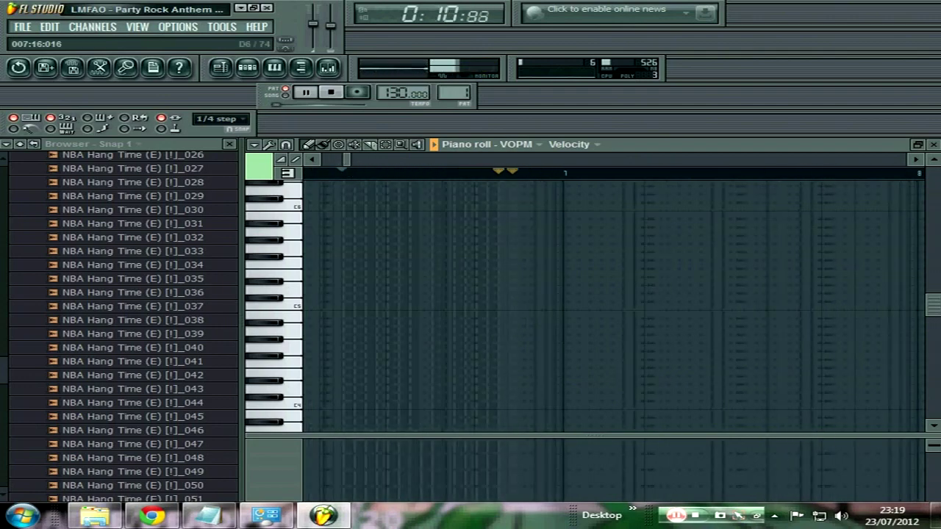
{"action": "left_click", "coordinate": [932, 144]}
- Paste the copied saw notes into the VOPM channel's piano roll around bar 10 and close the piano roll
{"action": "left_click_drag", "start_coordinate": [646, 346], "coordinate": [648, 465]}
{"action": "right_click", "coordinate": [339, 462]}
{"action": "left_click", "coordinate": [422, 313]}
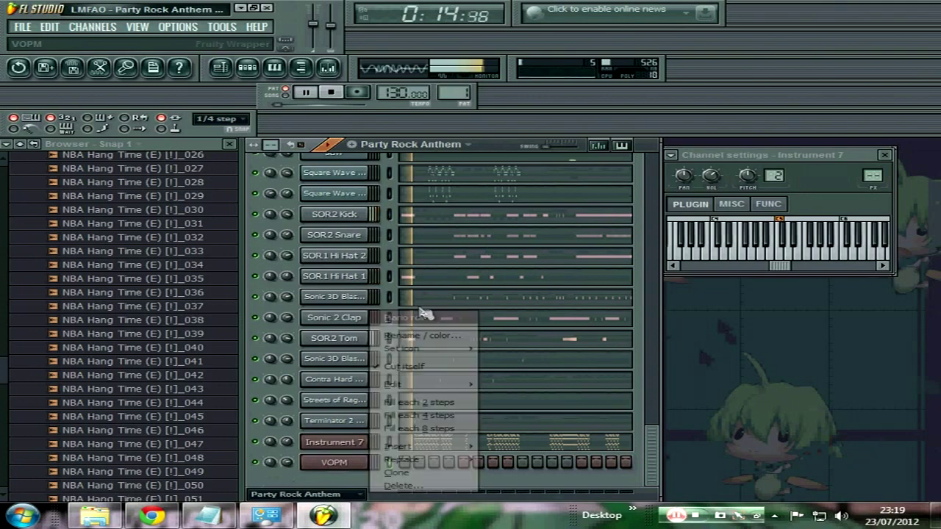
{"action": "right_click", "coordinate": [341, 467]}
{"action": "left_click", "coordinate": [413, 319]}
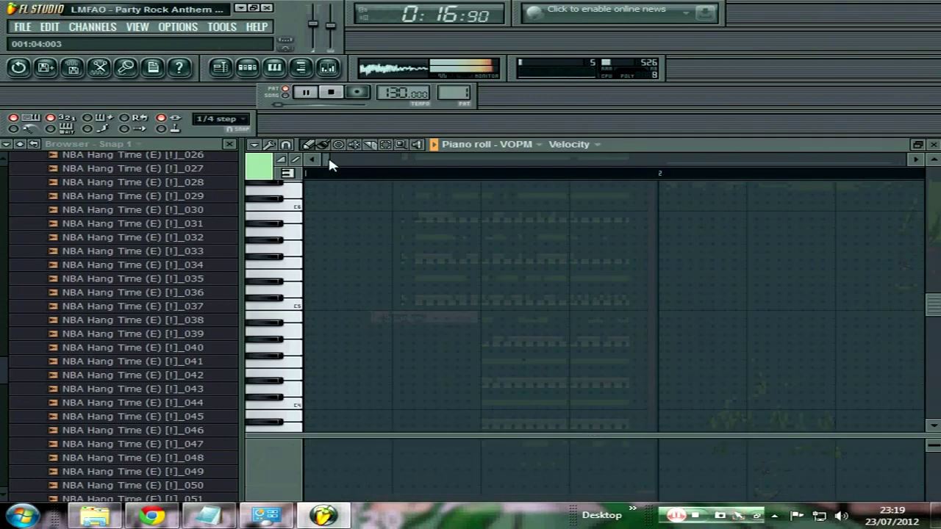
{"action": "left_click_drag", "start_coordinate": [330, 163], "coordinate": [361, 164]}
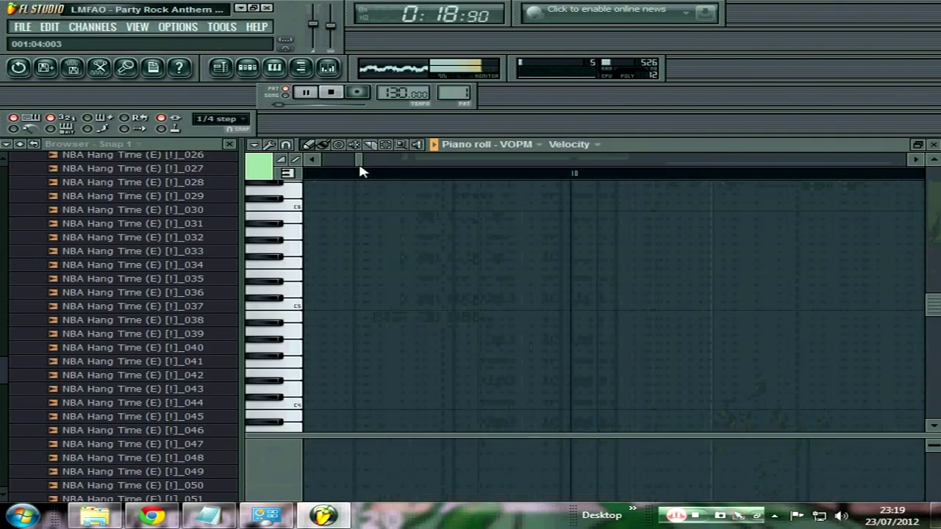
{"action": "left_click", "coordinate": [933, 144]}
- Show the VOPM channel's miscellaneous settings and solo the channel
{"action": "left_click", "coordinate": [348, 460]}
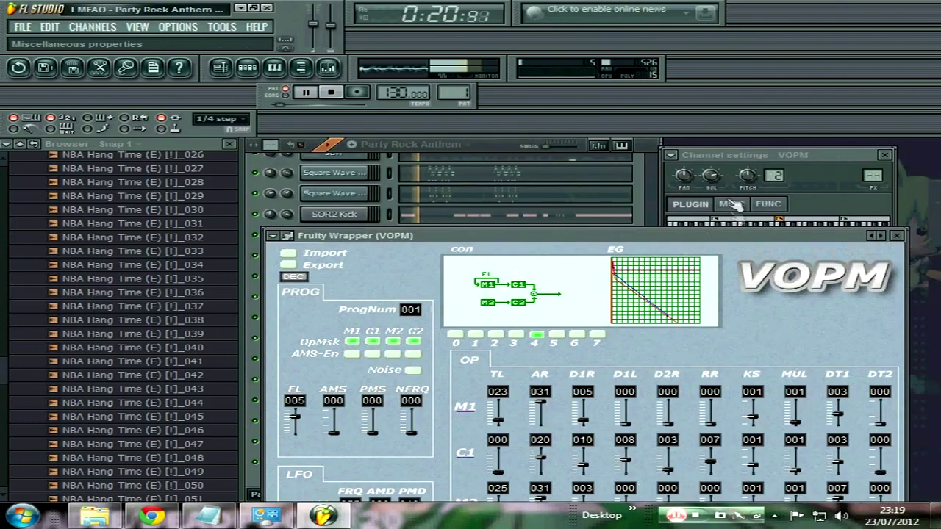
{"action": "left_click", "coordinate": [735, 206]}
{"action": "scroll", "coordinate": [264, 184], "scroll_direction": "up", "scroll_amount": 5}
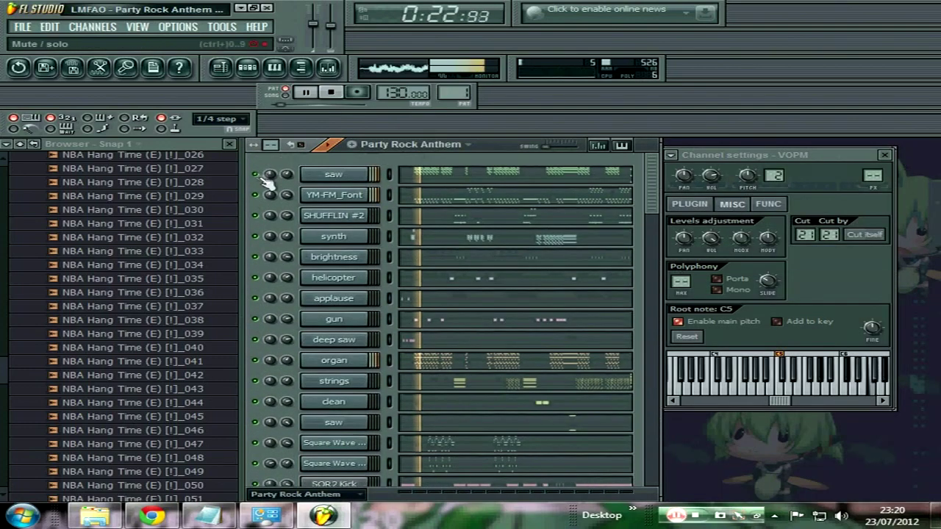
{"action": "scroll", "coordinate": [316, 455], "scroll_direction": "down", "scroll_amount": 10}
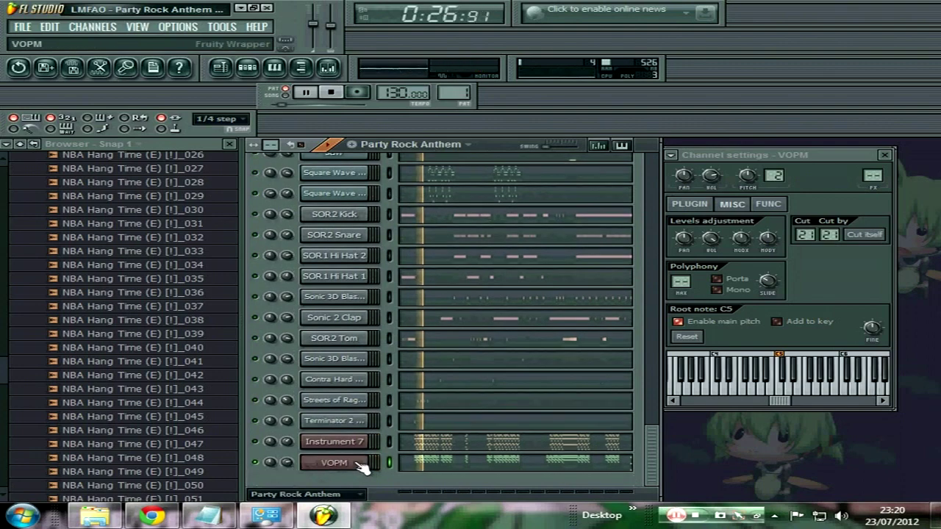
- Listen to the soloed VOPM channel and review its plugin interface
{"action": "left_click", "coordinate": [352, 464]}
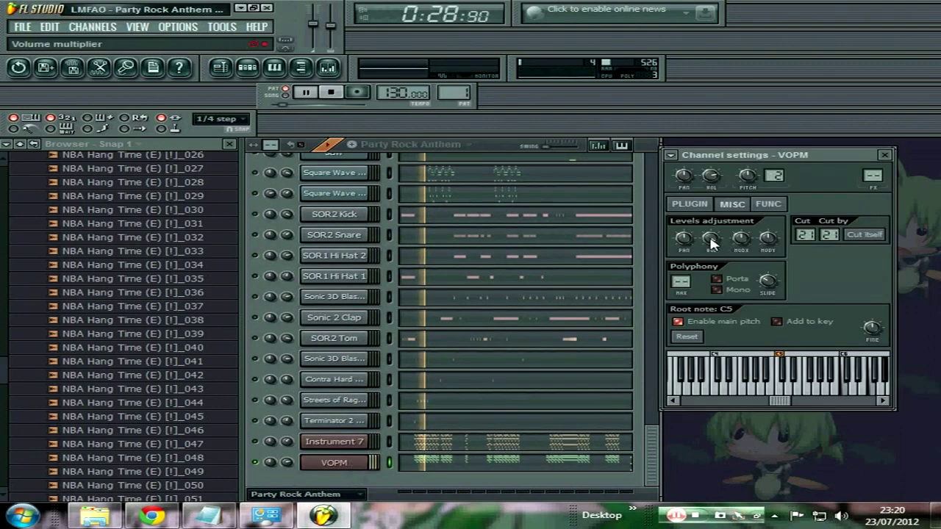
{"action": "left_click", "coordinate": [695, 206]}
{"action": "left_click", "coordinate": [894, 237]}
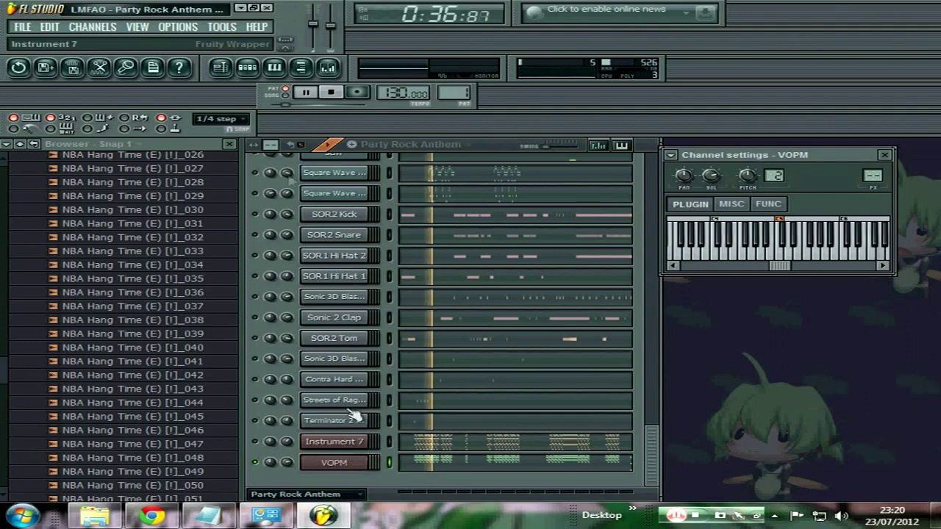
{"action": "left_click", "coordinate": [690, 205]}
- Delete the VOPM channel and confirm the deletion
{"action": "left_click_drag", "start_coordinate": [649, 217], "coordinate": [643, 464]}
{"action": "right_click", "coordinate": [351, 469]}
{"action": "left_click", "coordinate": [393, 482]}
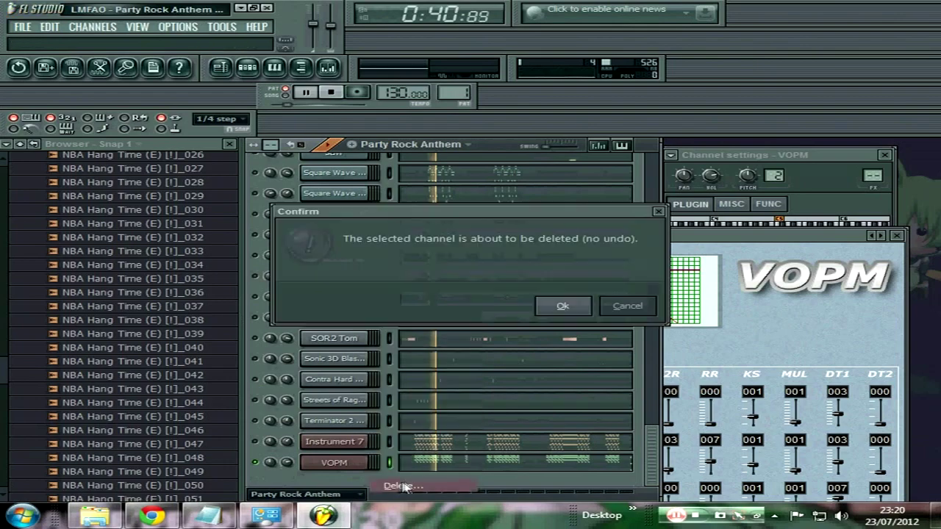
{"action": "left_click", "coordinate": [558, 309]}
- Add a fresh VOPM channel and paste the saw notes into its piano roll
{"action": "left_click", "coordinate": [94, 27]}
{"action": "mouse_move", "coordinate": [87, 18]}
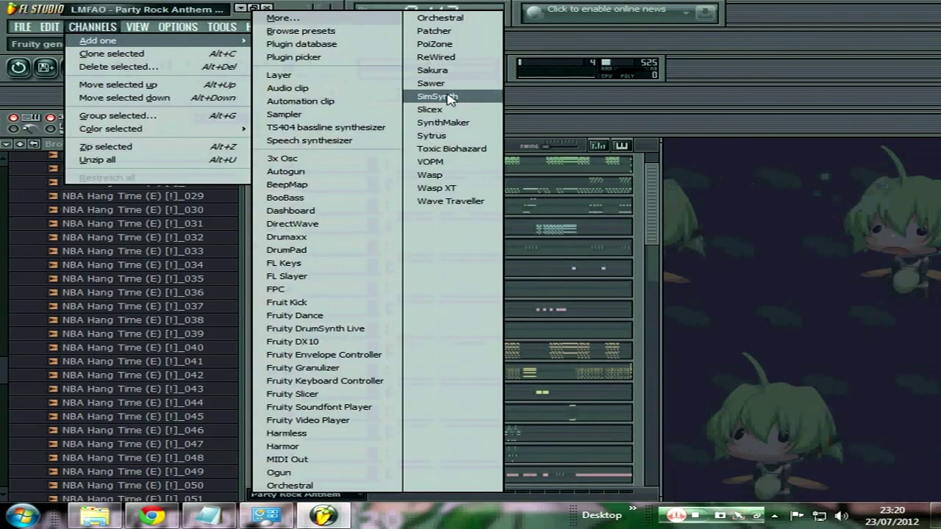
{"action": "left_click", "coordinate": [431, 159]}
{"action": "left_click_drag", "start_coordinate": [655, 224], "coordinate": [651, 474]}
{"action": "right_click", "coordinate": [334, 480]}
{"action": "left_click", "coordinate": [420, 318]}
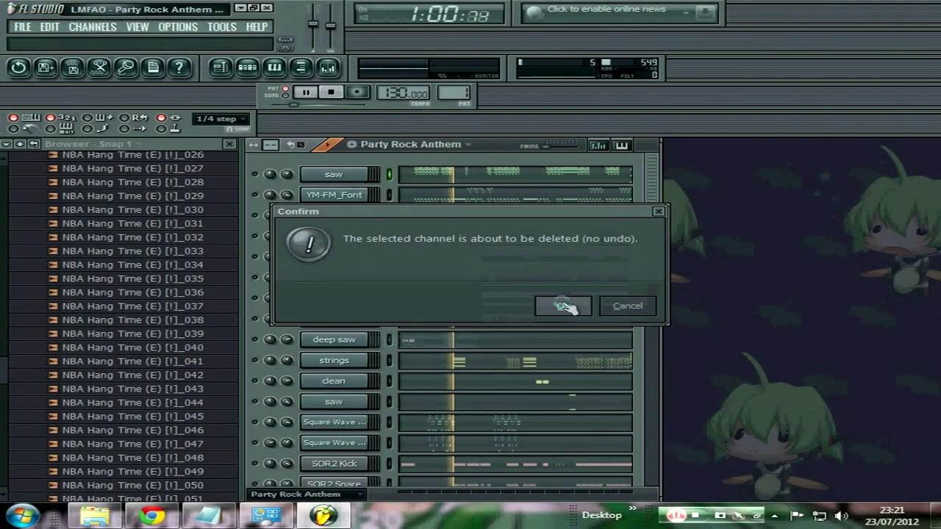
- Delete the original saw channel that uses the same notes and unmute all remaining channels
{"action": "left_click", "coordinate": [560, 304]}
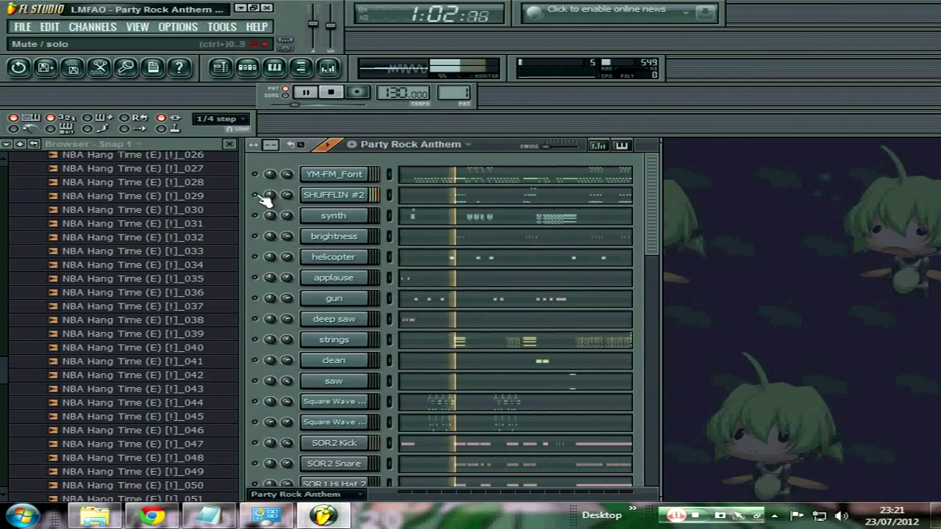
{"action": "scroll", "coordinate": [378, 343], "scroll_direction": "down", "scroll_amount": 5}
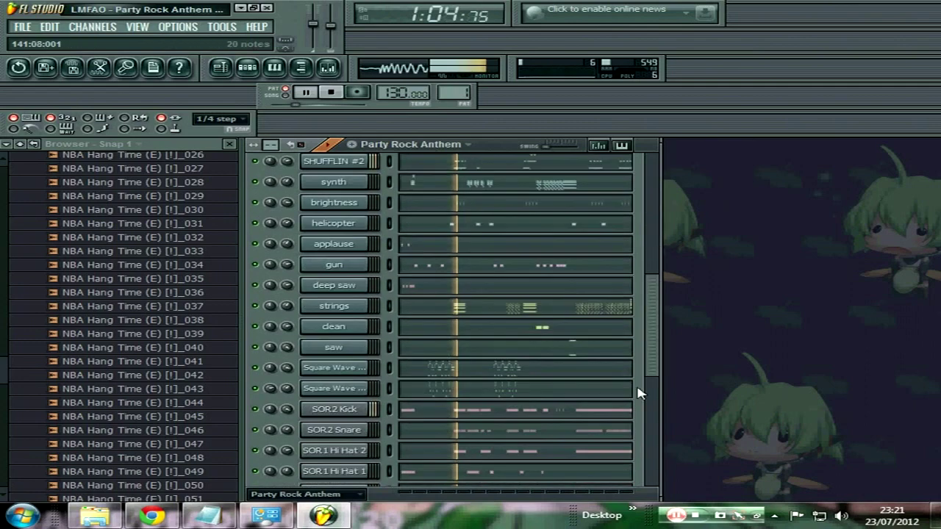
- Mute the upper channels and drums, leaving only the lower Sonic 3D Blas... channel through Instrument 6 active
{"action": "right_click", "coordinate": [256, 251]}
{"action": "left_click", "coordinate": [256, 271]}
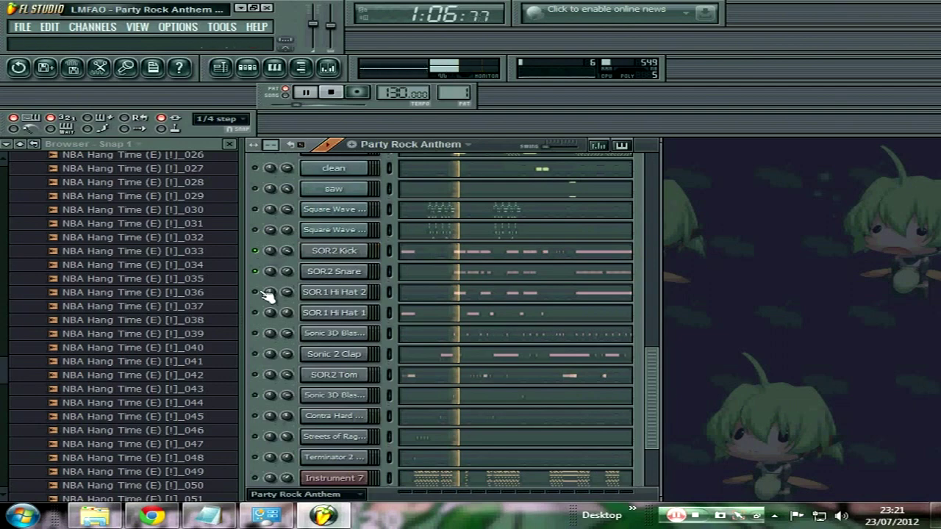
{"action": "left_click", "coordinate": [256, 291]}
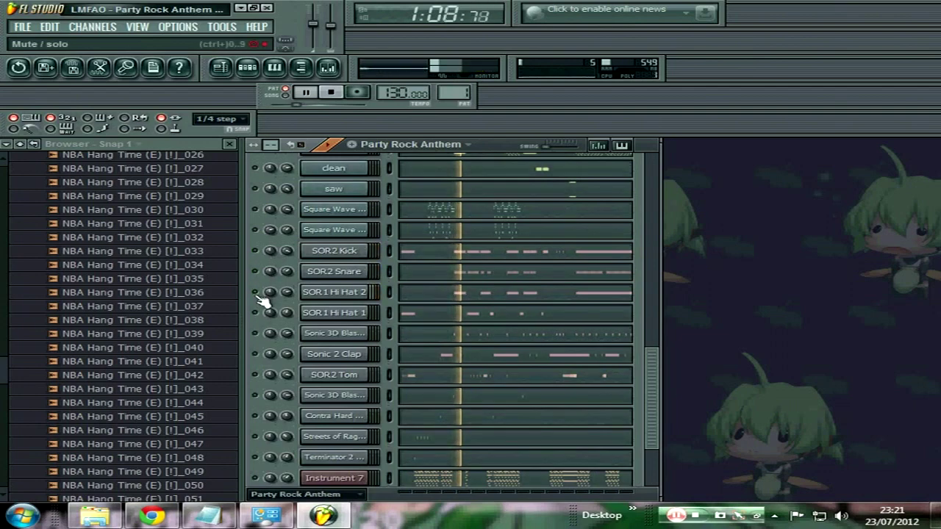
{"action": "scroll", "coordinate": [278, 390], "scroll_direction": "down", "scroll_amount": 1}
{"action": "left_click_drag", "start_coordinate": [256, 423], "coordinate": [260, 337]}
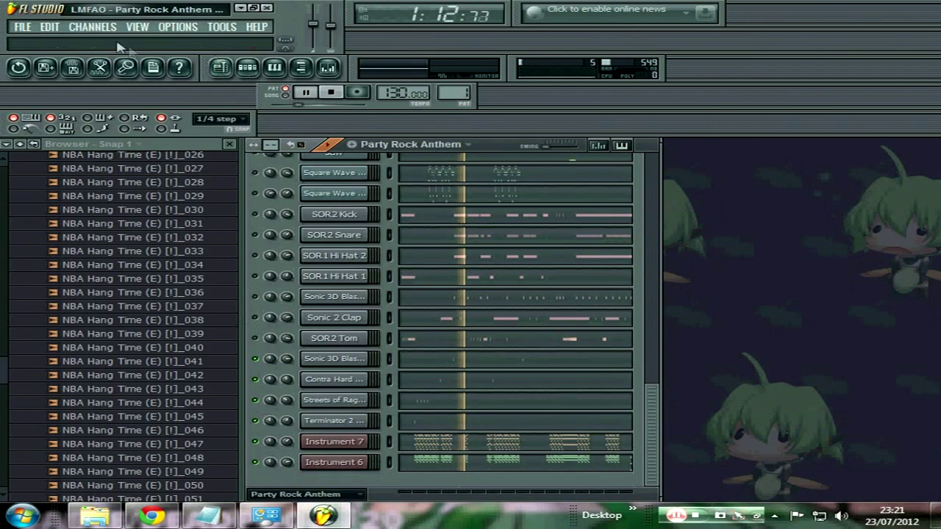
- Add another VOPM channel and move its plugin window clear of the channel list
{"action": "left_click", "coordinate": [82, 26]}
{"action": "mouse_move", "coordinate": [84, 40]}
{"action": "left_click", "coordinate": [555, 216]}
{"action": "left_click", "coordinate": [644, 229]}
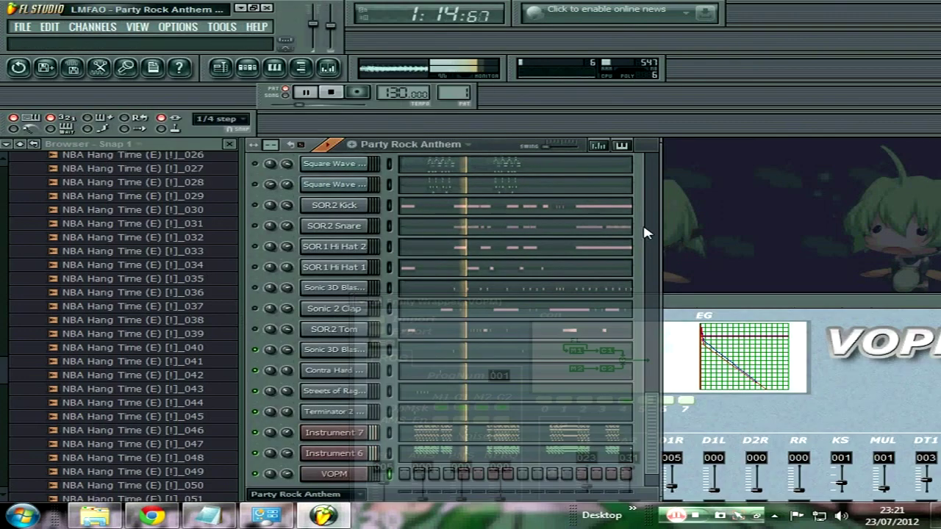
- Copy all notes from the YM-FM_Font channel's piano roll and close the piano roll
{"action": "left_click_drag", "start_coordinate": [649, 234], "coordinate": [651, 482]}
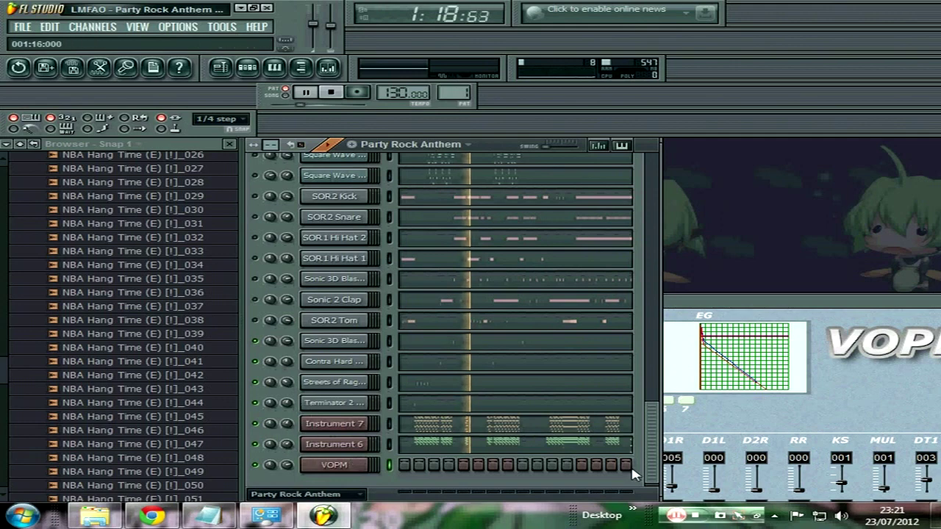
{"action": "left_click_drag", "start_coordinate": [652, 458], "coordinate": [656, 161]}
{"action": "left_click", "coordinate": [448, 178]}
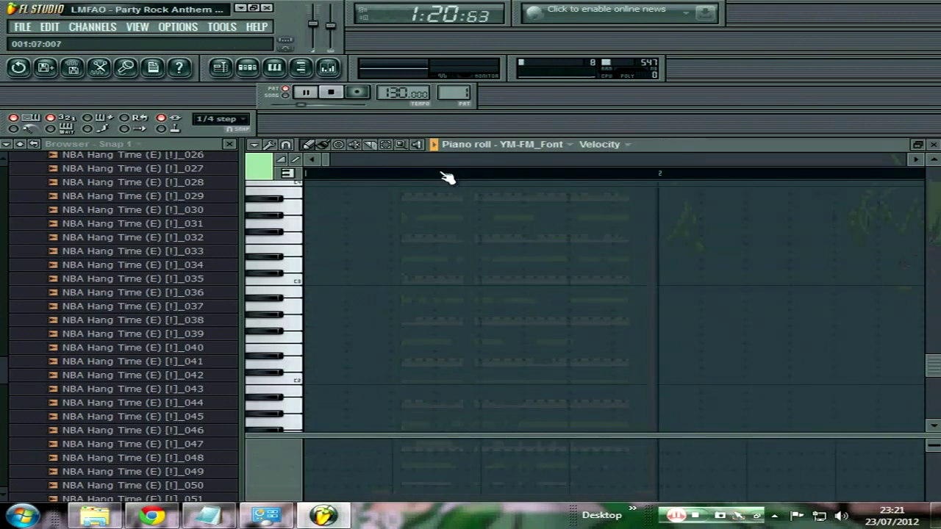
{"action": "left_click_drag", "start_coordinate": [328, 163], "coordinate": [358, 162]}
{"action": "key", "text": "ctrl+a"}
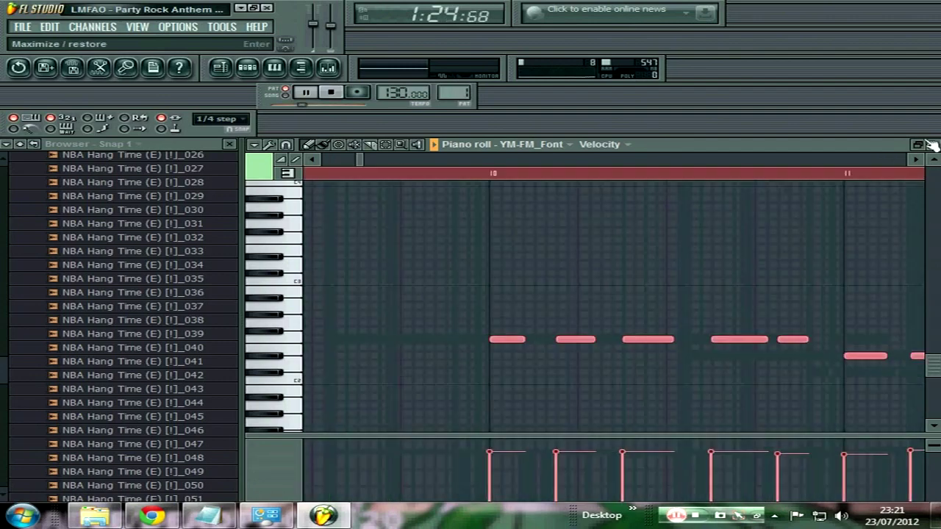
{"action": "left_click", "coordinate": [928, 144]}
{"action": "left_click", "coordinate": [895, 278]}
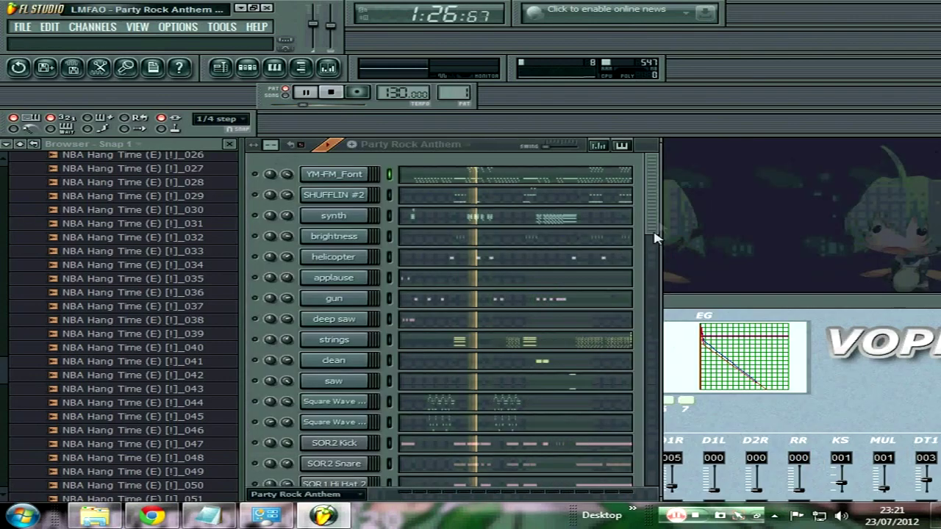
- Paste the YM-FM_Font notes into the new VOPM channel's piano roll at bar 10
{"action": "left_click_drag", "start_coordinate": [654, 232], "coordinate": [676, 481]}
{"action": "right_click", "coordinate": [369, 466]}
{"action": "left_click", "coordinate": [404, 318]}
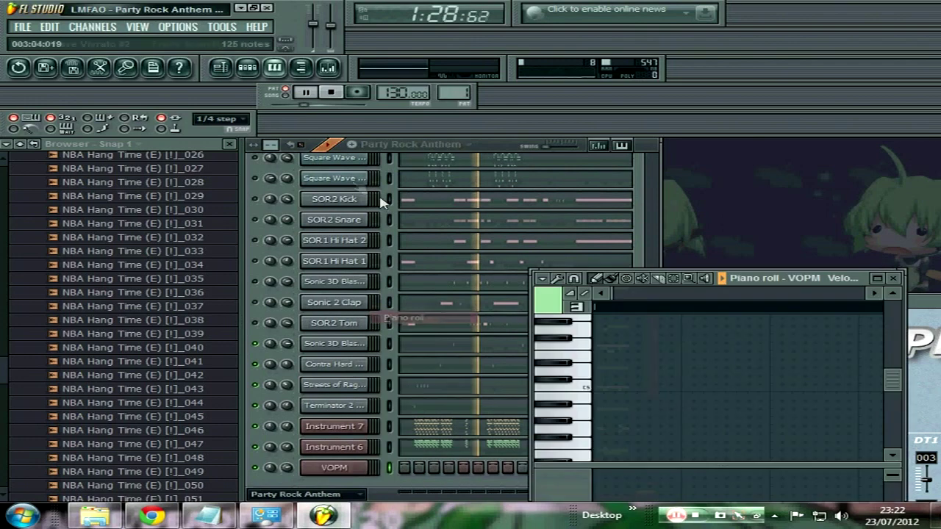
{"action": "left_click", "coordinate": [876, 278]}
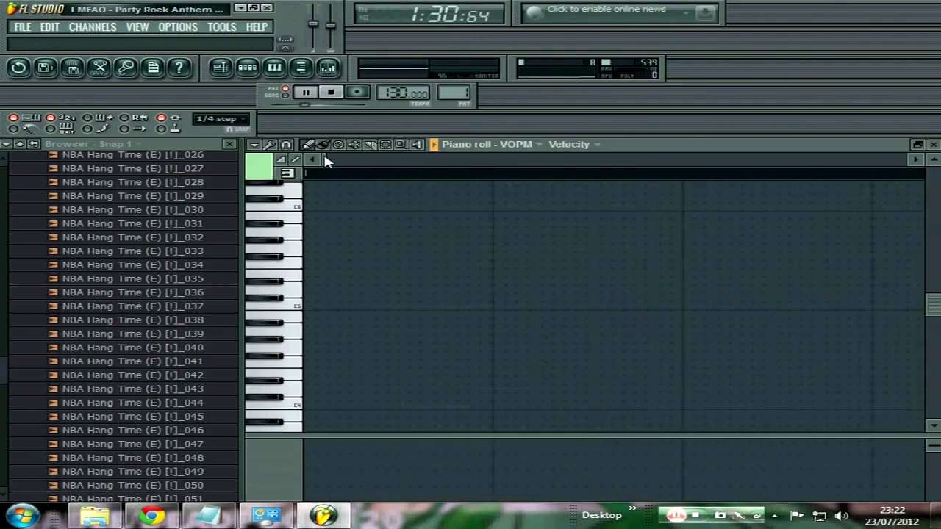
{"action": "left_click_drag", "start_coordinate": [355, 161], "coordinate": [360, 164]}
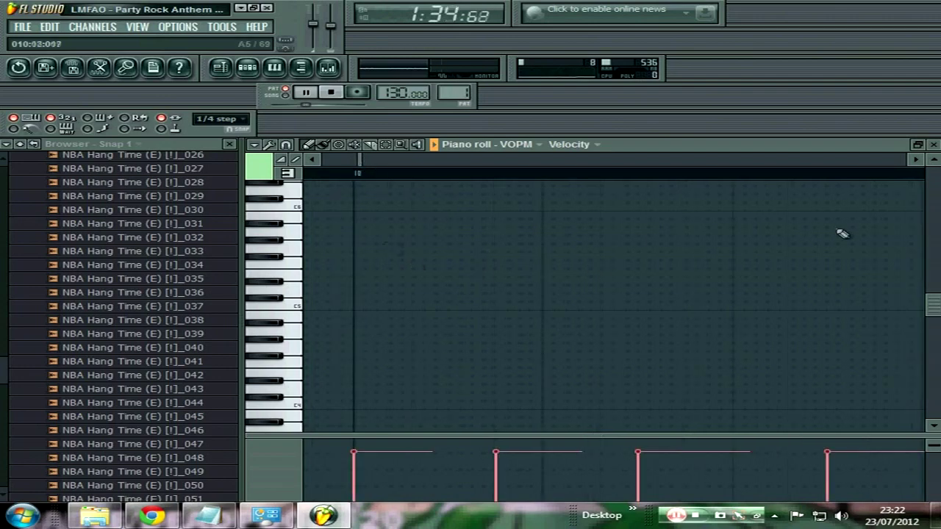
- Close the piano roll and raise the volume in the new VOPM channel's levels adjustment settings
{"action": "left_click", "coordinate": [933, 144]}
{"action": "left_click", "coordinate": [334, 470]}
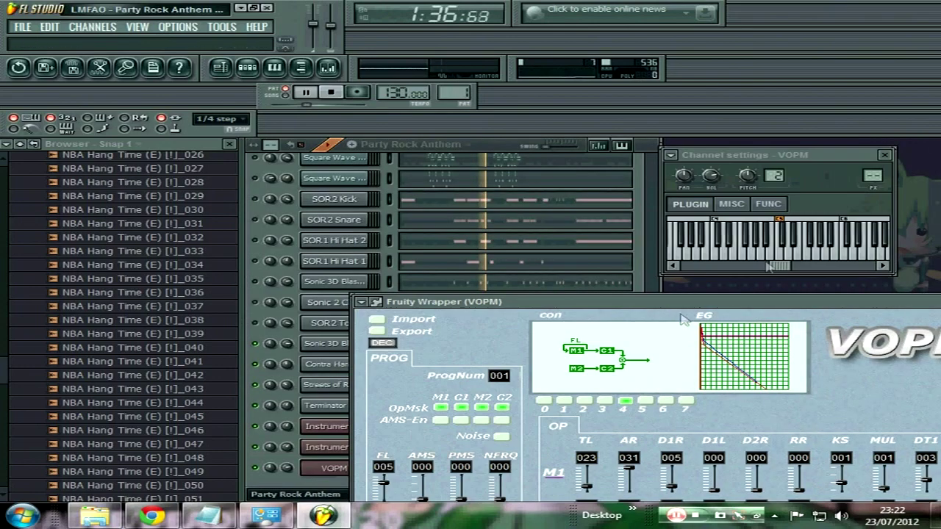
{"action": "left_click", "coordinate": [735, 204]}
{"action": "left_click_drag", "start_coordinate": [710, 238], "coordinate": [710, 206]}
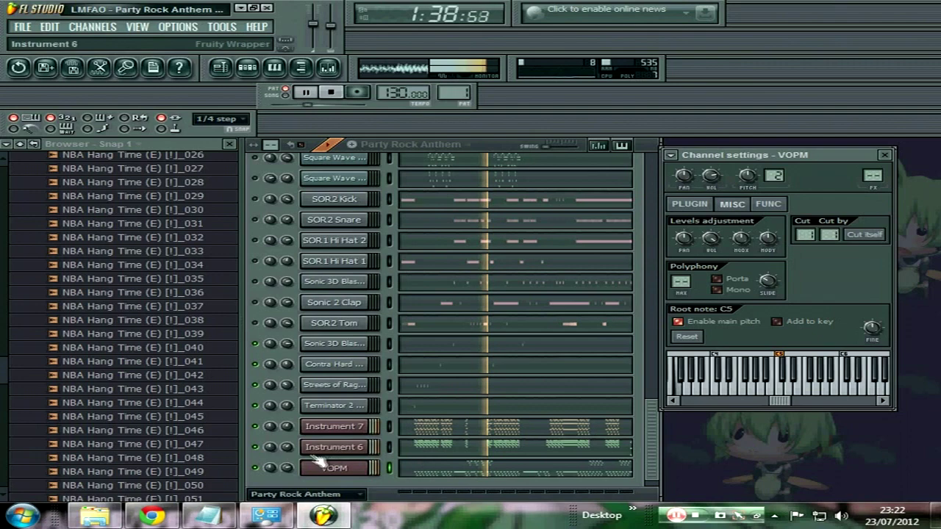
- Solo the new VOPM channel and take a brief look at its piano roll
{"action": "left_click", "coordinate": [257, 467]}
{"action": "right_click", "coordinate": [256, 467]}
{"action": "left_click", "coordinate": [443, 468]}
{"action": "left_click", "coordinate": [932, 144]}
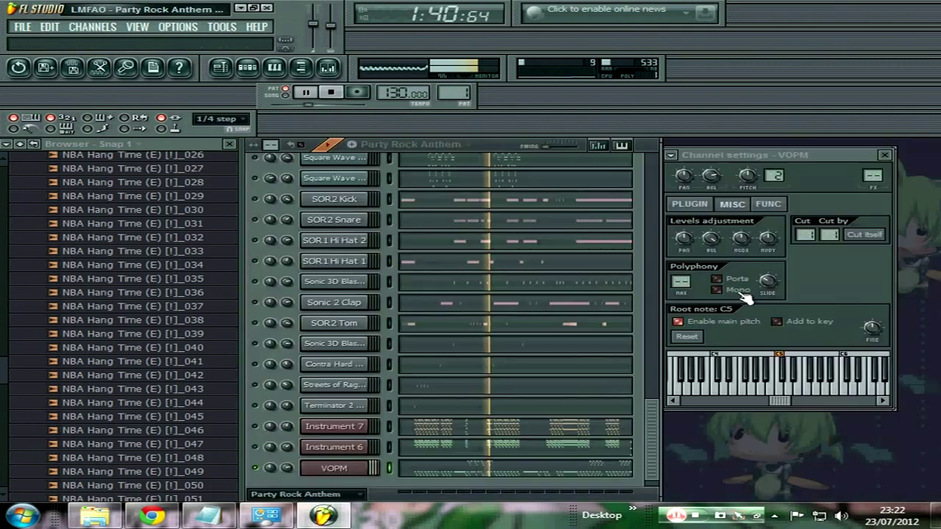
- Import the preset Streets_of_Rage_2_-_Too_Deep.opm into the new VOPM channel
{"action": "left_click", "coordinate": [336, 484]}
{"action": "left_click", "coordinate": [341, 472]}
{"action": "left_click", "coordinate": [350, 471]}
{"action": "left_click", "coordinate": [688, 205]}
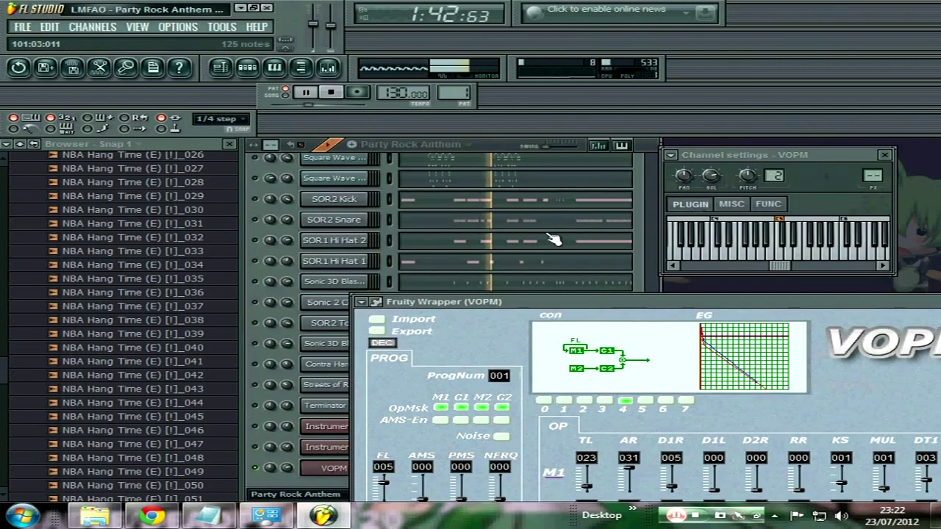
{"action": "left_click", "coordinate": [400, 319]}
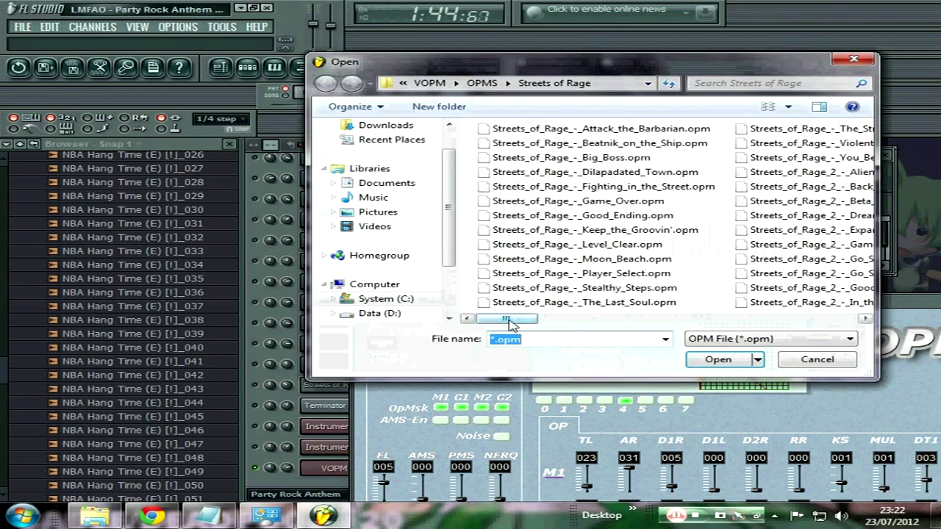
{"action": "left_click_drag", "start_coordinate": [511, 324], "coordinate": [636, 321]}
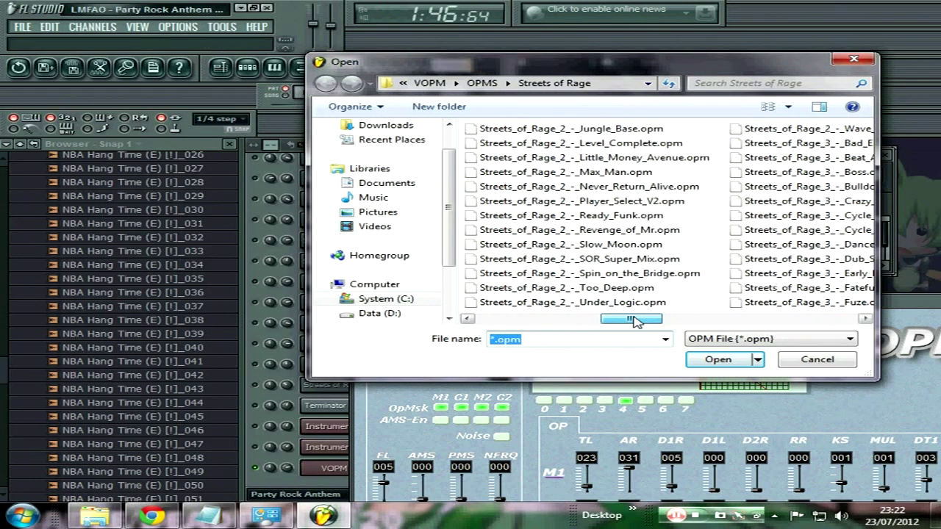
{"action": "double_click", "coordinate": [617, 288]}
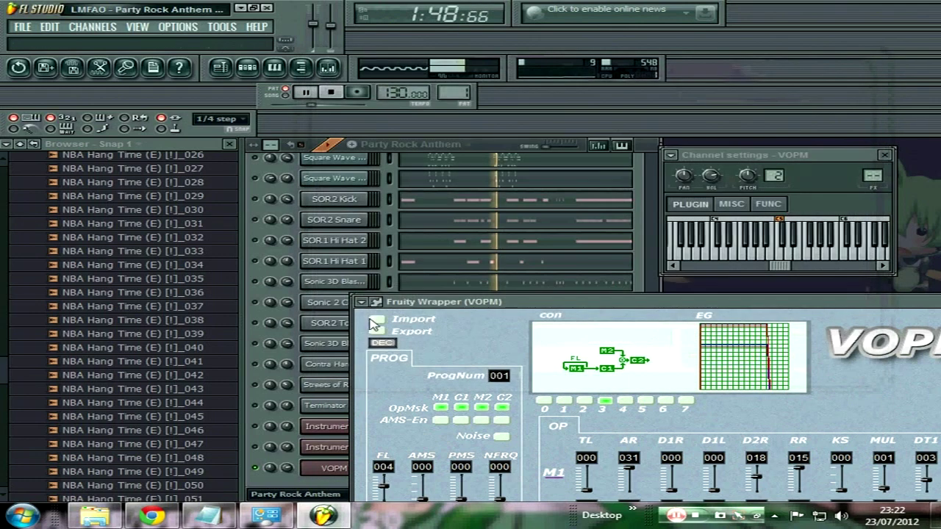
{"action": "left_click", "coordinate": [337, 470]}
{"action": "left_click", "coordinate": [457, 473]}
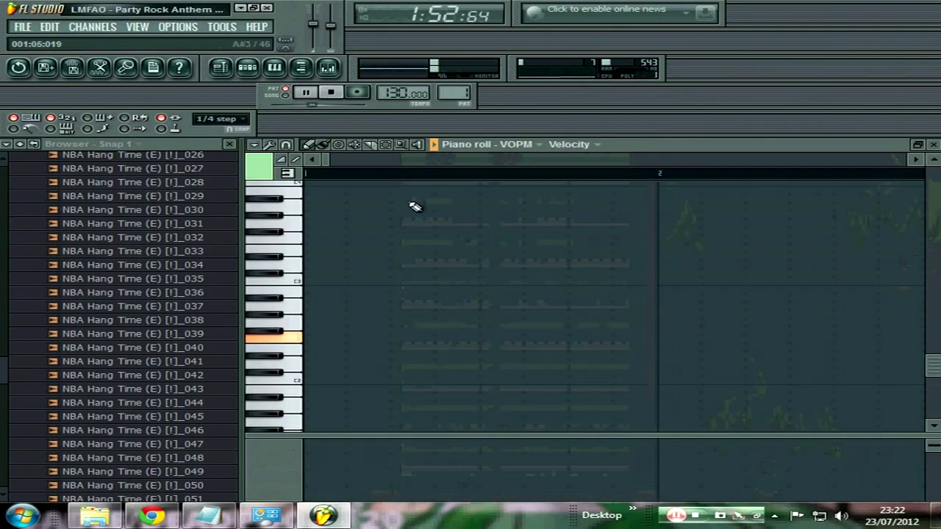
{"action": "left_click", "coordinate": [931, 144]}
{"action": "right_click", "coordinate": [360, 468]}
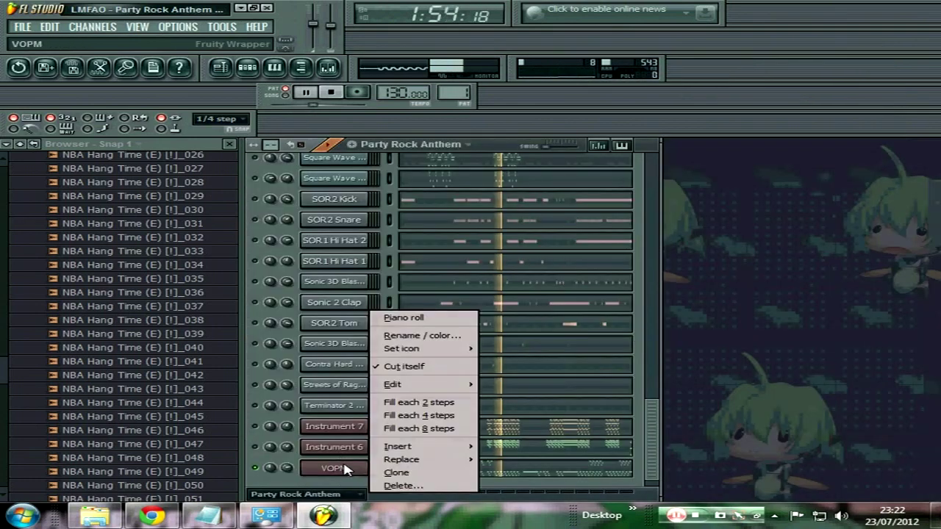
{"action": "left_click", "coordinate": [411, 336]}
{"action": "left_click", "coordinate": [530, 258]}
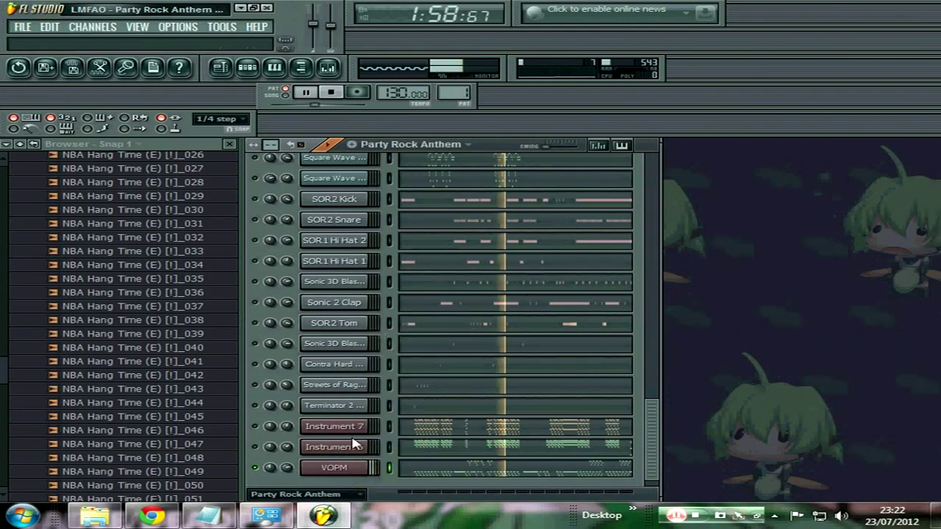
- Start playback just before bar 10 from the VOPM channel's piano roll, and close the piano roll
{"action": "left_click", "coordinate": [441, 473]}
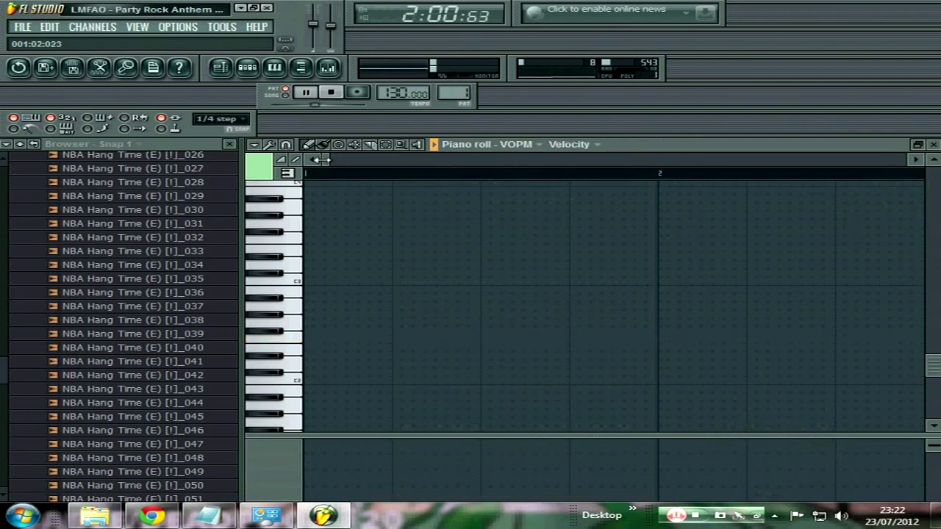
{"action": "left_click_drag", "start_coordinate": [329, 166], "coordinate": [366, 166]}
{"action": "left_click", "coordinate": [323, 173]}
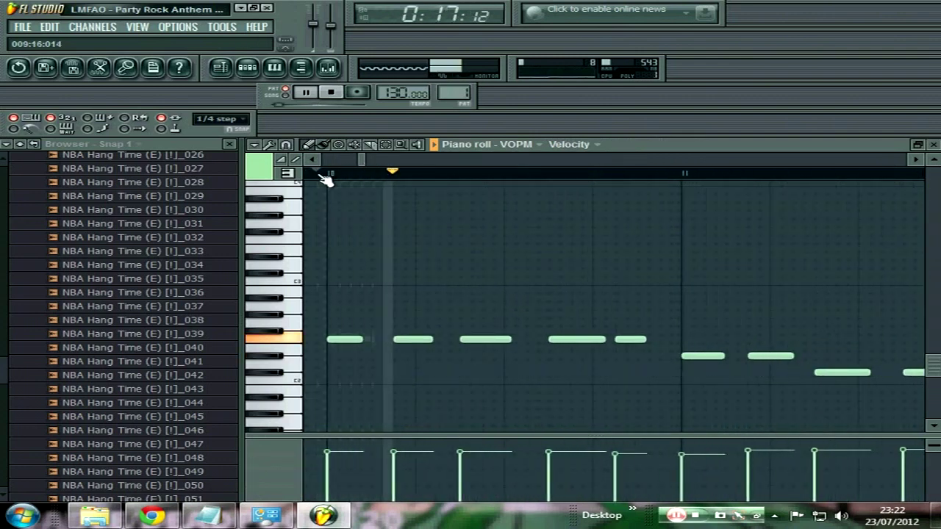
{"action": "left_click", "coordinate": [932, 145]}
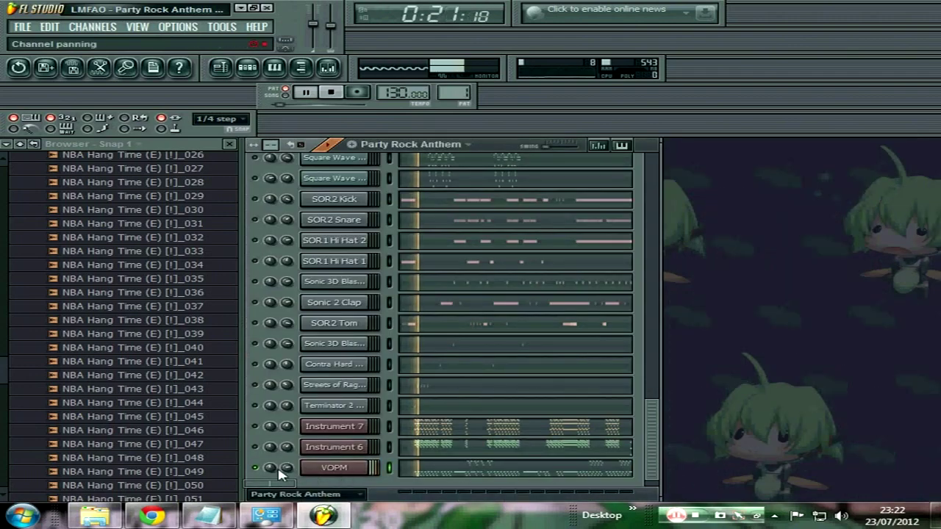
- Set the VOPM patch's AMS to 3 and PMS to 6, and its LFO to FRQ 185, AMD 76 and PMD 7
{"action": "left_click", "coordinate": [333, 468]}
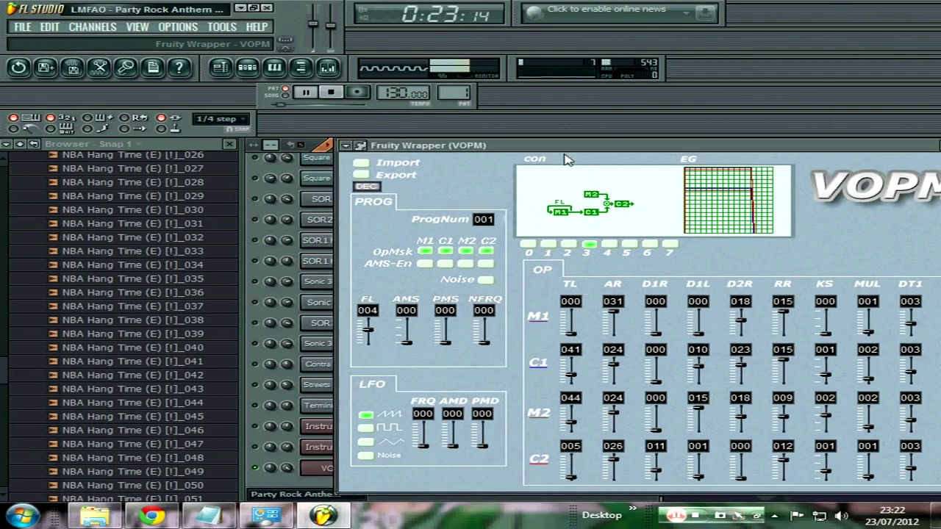
{"action": "left_click", "coordinate": [337, 466]}
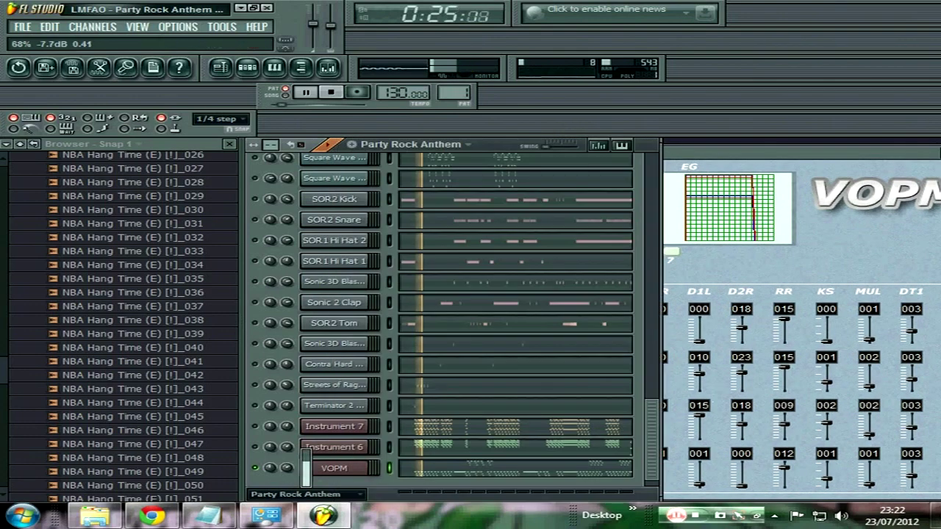
{"action": "left_click", "coordinate": [339, 469]}
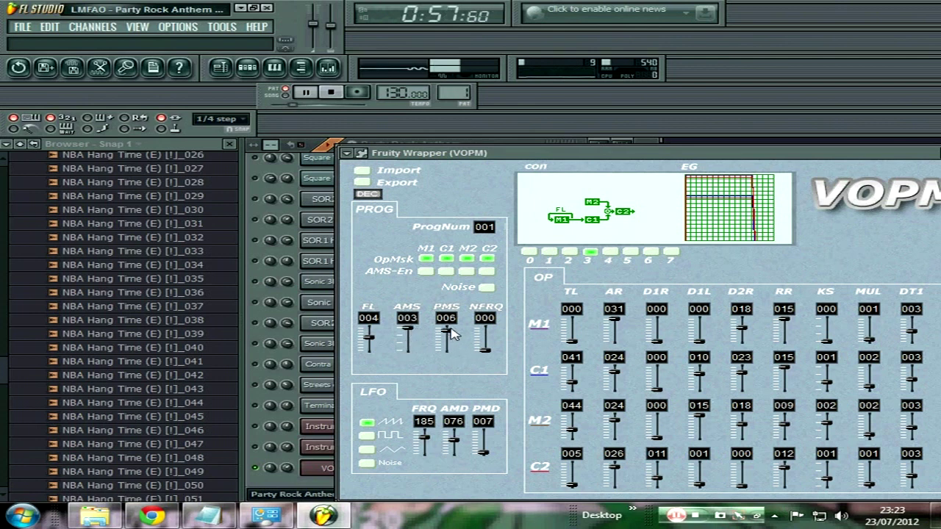
- Rewind playback to about 0:26 and switch the VOPM LFO to square wave with FRQ 216, AMD 100, PMD 19 and PMS 7
{"action": "left_click", "coordinate": [266, 473]}
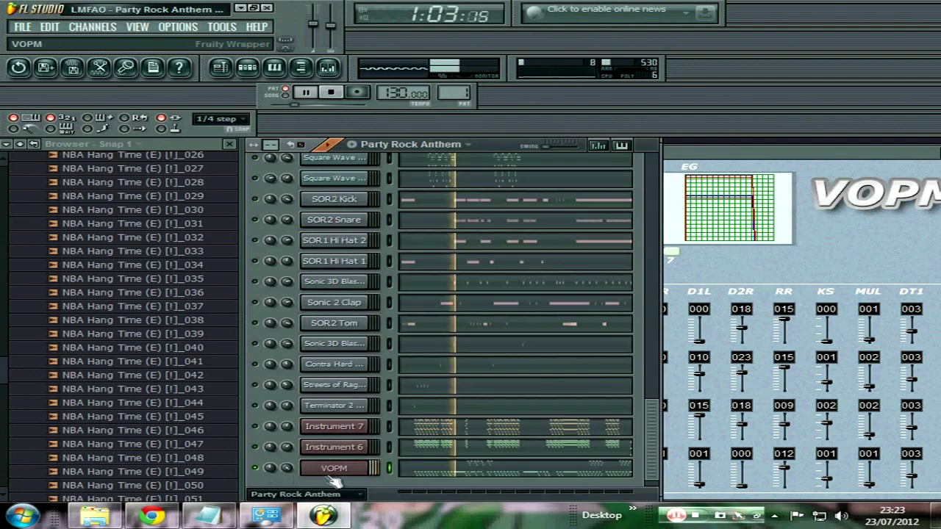
{"action": "left_click_drag", "start_coordinate": [301, 110], "coordinate": [280, 117]}
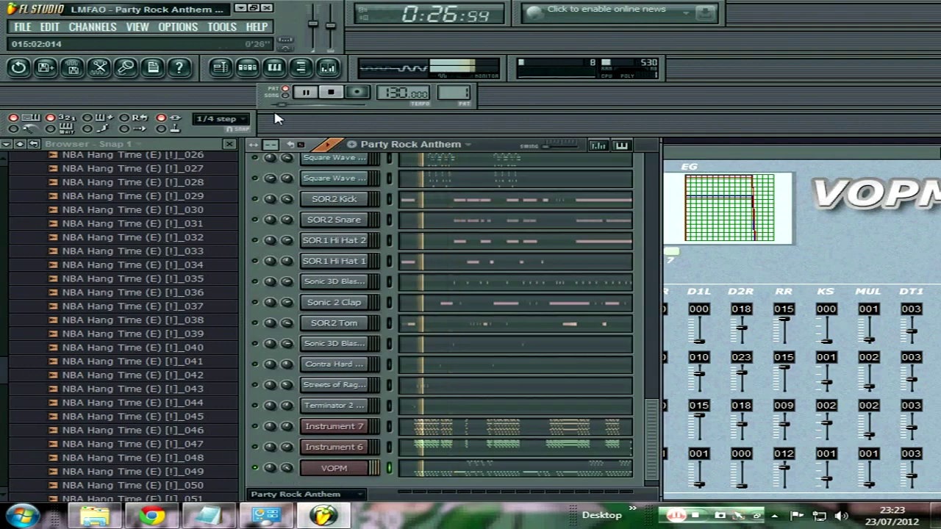
{"action": "left_click", "coordinate": [351, 468]}
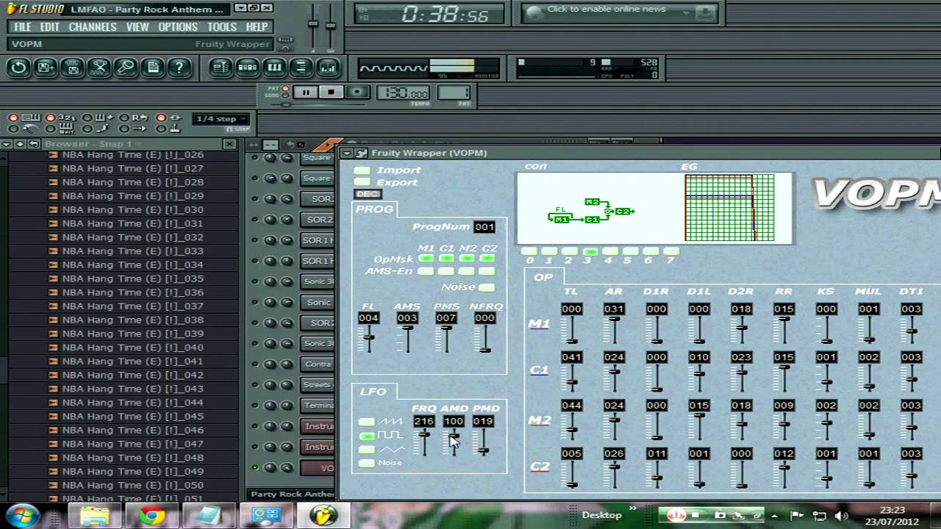
- Transpose all the VOPM channel's notes up one octave and close the piano roll
{"action": "left_click", "coordinate": [320, 481]}
{"action": "left_click", "coordinate": [403, 468]}
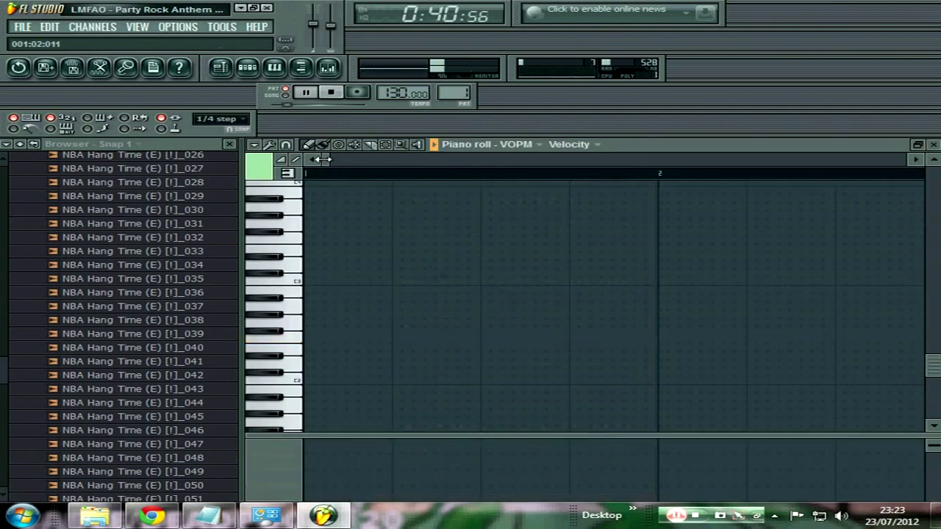
{"action": "left_click_drag", "start_coordinate": [322, 159], "coordinate": [359, 164]}
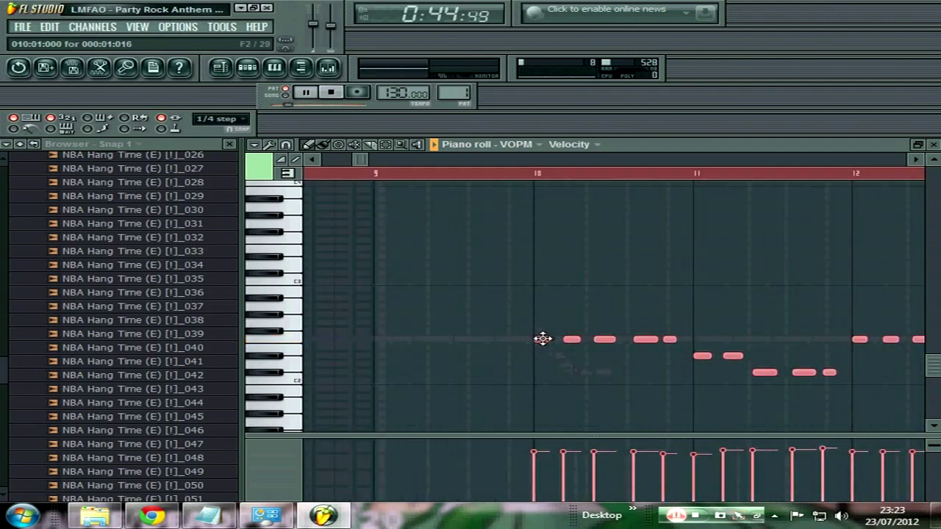
{"action": "left_click_drag", "start_coordinate": [543, 339], "coordinate": [548, 239]}
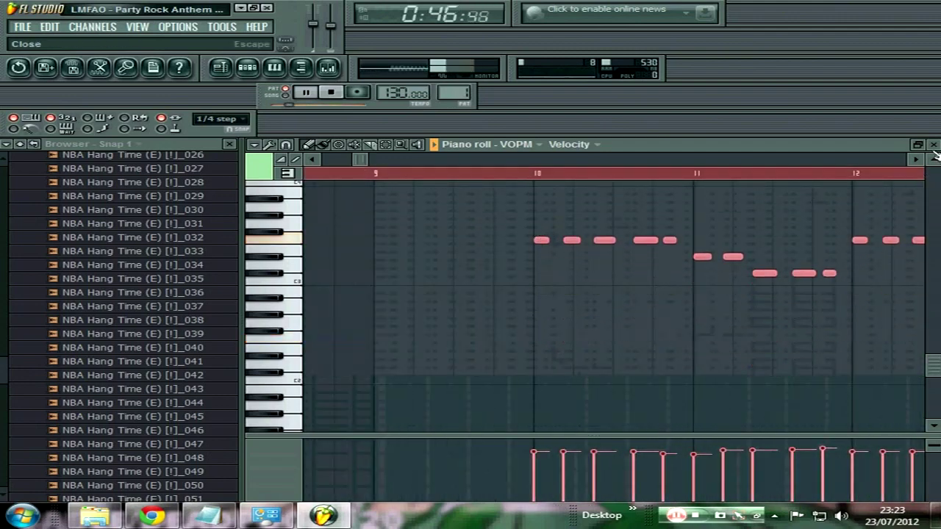
{"action": "left_click", "coordinate": [934, 145]}
- Set the VOPM LFO to FRQ 177, AMD 84 and PMD 7, and PMS to 6
{"action": "left_click", "coordinate": [358, 466]}
{"action": "left_click", "coordinate": [357, 466]}
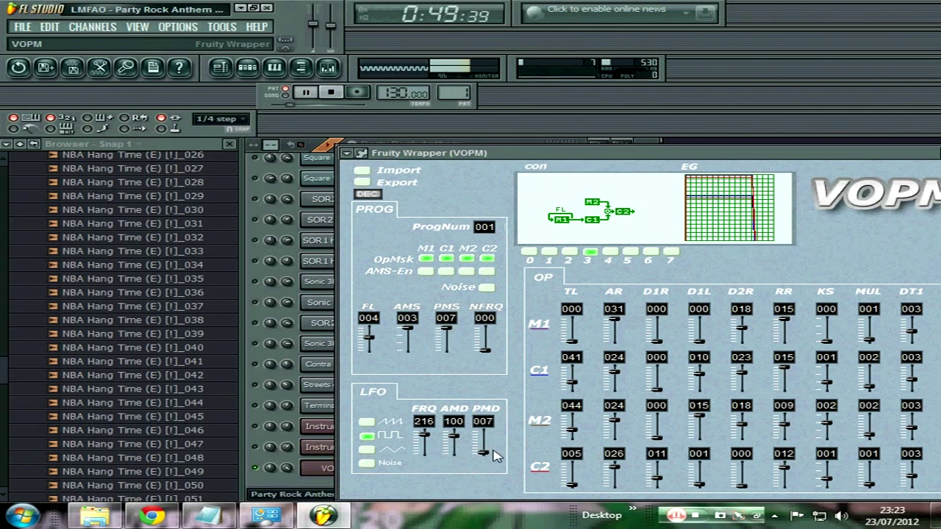
{"action": "left_click_drag", "start_coordinate": [452, 438], "coordinate": [432, 439]}
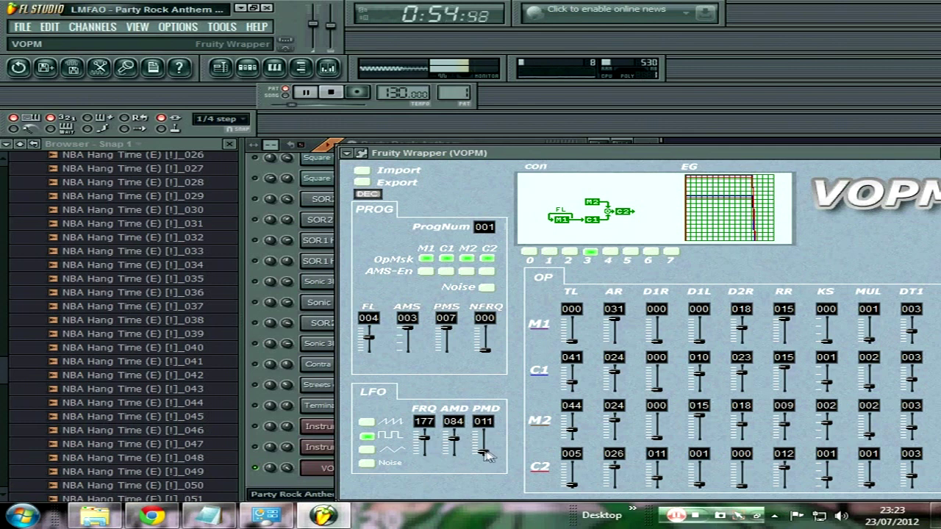
{"action": "left_click_drag", "start_coordinate": [447, 330], "coordinate": [448, 335]}
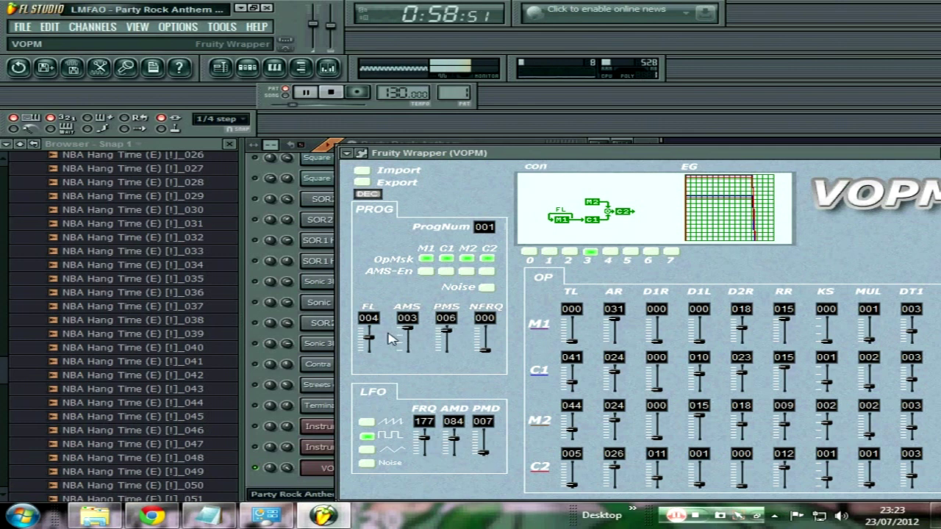
{"action": "left_click_drag", "start_coordinate": [370, 338], "coordinate": [373, 334]}
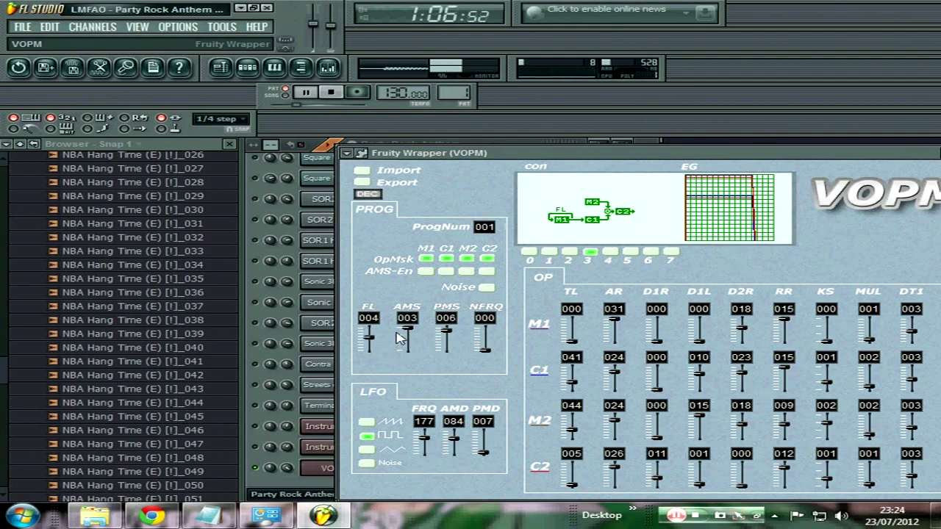
- Move the VOPM plugin window further left, close it with its channel settings, and restart playback
{"action": "left_click_drag", "start_coordinate": [456, 153], "coordinate": [367, 151]}
{"action": "left_click", "coordinate": [887, 155]}
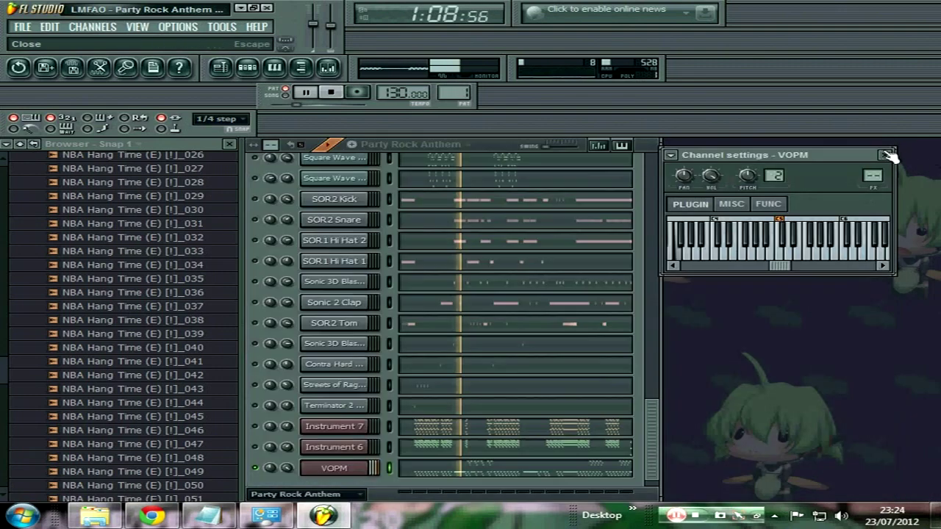
{"action": "left_click", "coordinate": [887, 155]}
{"action": "left_click", "coordinate": [331, 92]}
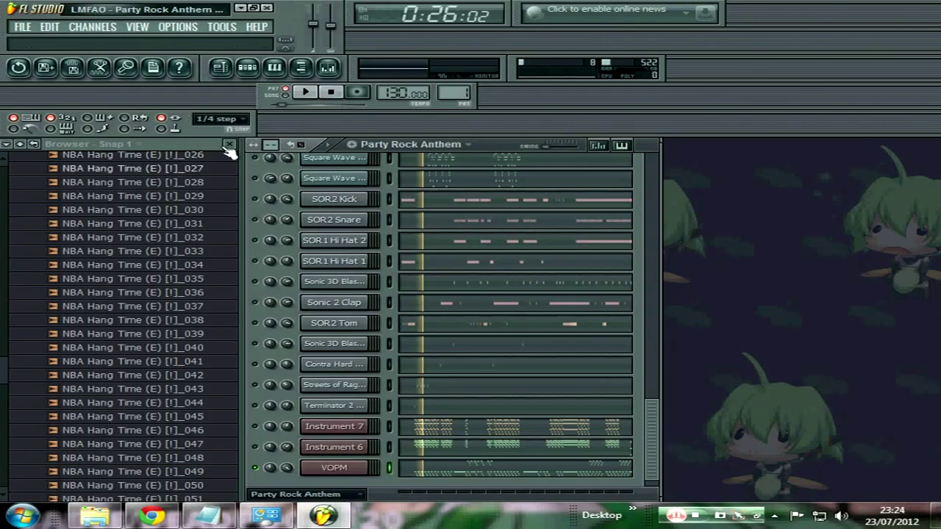
{"action": "left_click", "coordinate": [316, 94]}
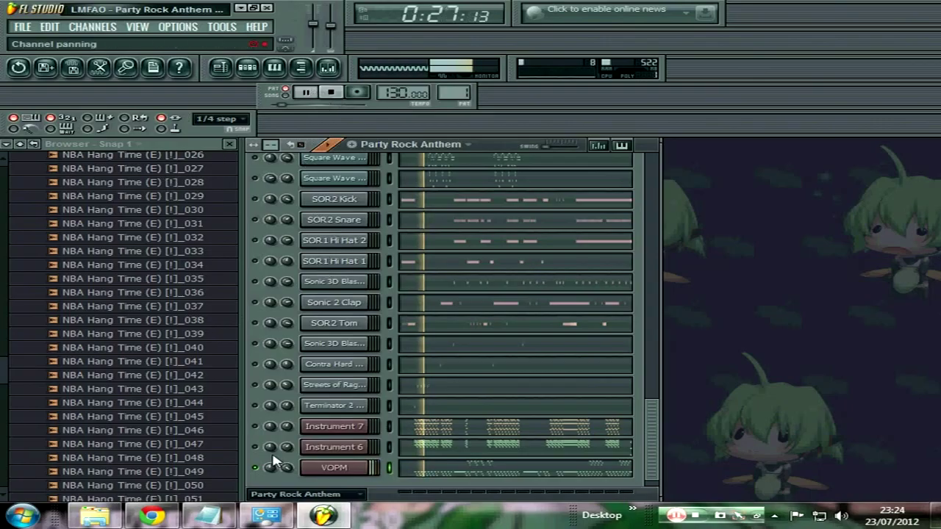
- Move all the VOPM channel's notes back down one octave and close the piano roll
{"action": "left_click", "coordinate": [466, 476]}
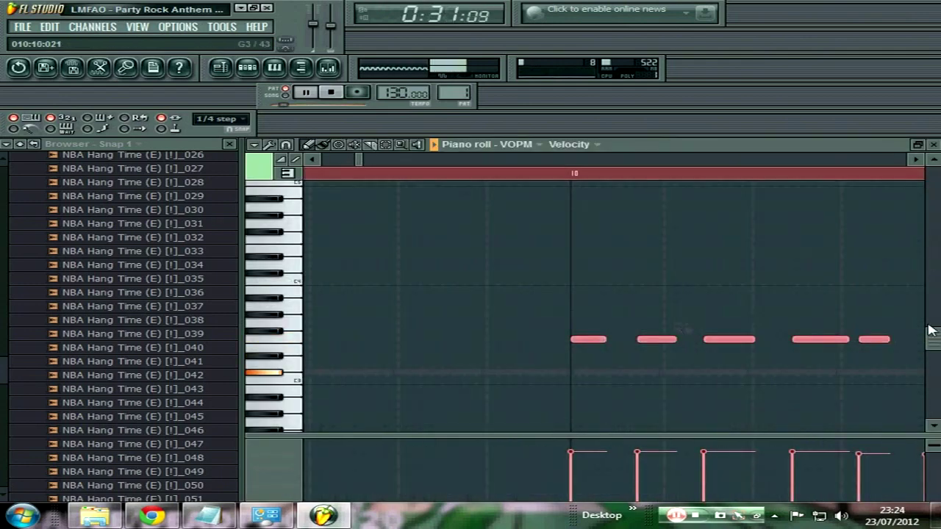
{"action": "left_click_drag", "start_coordinate": [590, 246], "coordinate": [586, 345]}
{"action": "left_click", "coordinate": [933, 144]}
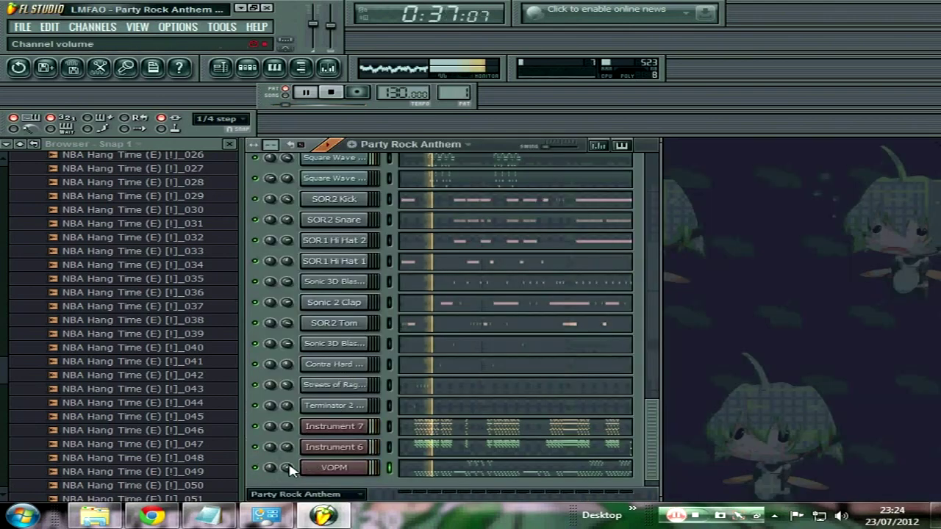
- Unmute all the channels and lower the main volume slightly
{"action": "left_click_drag", "start_coordinate": [313, 28], "coordinate": [313, 31]}
- Review the Fruity Wrapper's settings and processing options for VOPM, and return to the plugin interface
{"action": "left_click", "coordinate": [365, 471]}
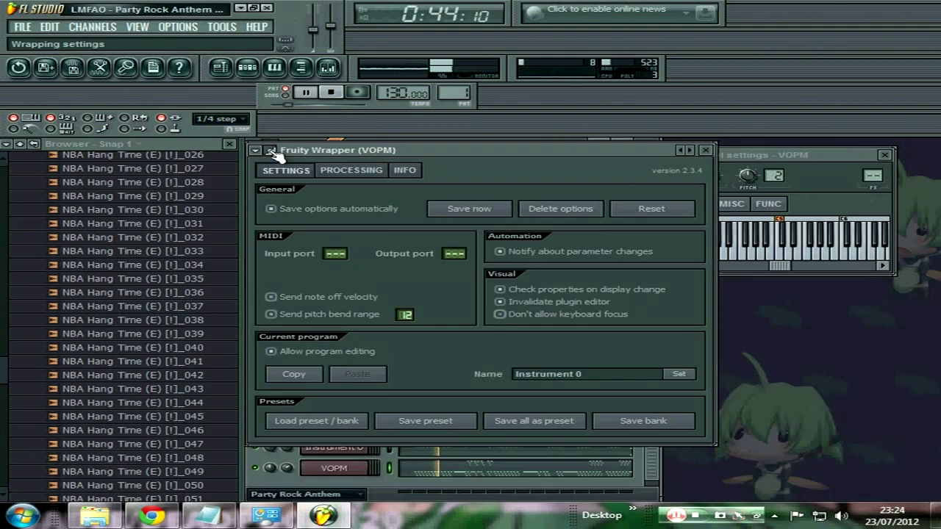
{"action": "left_click", "coordinate": [271, 151]}
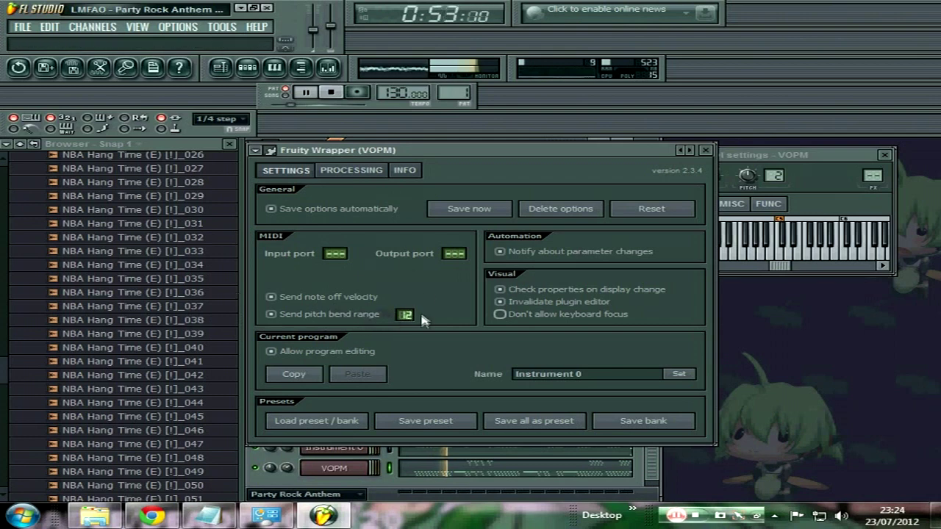
{"action": "left_click", "coordinate": [364, 170]}
{"action": "left_click", "coordinate": [286, 170]}
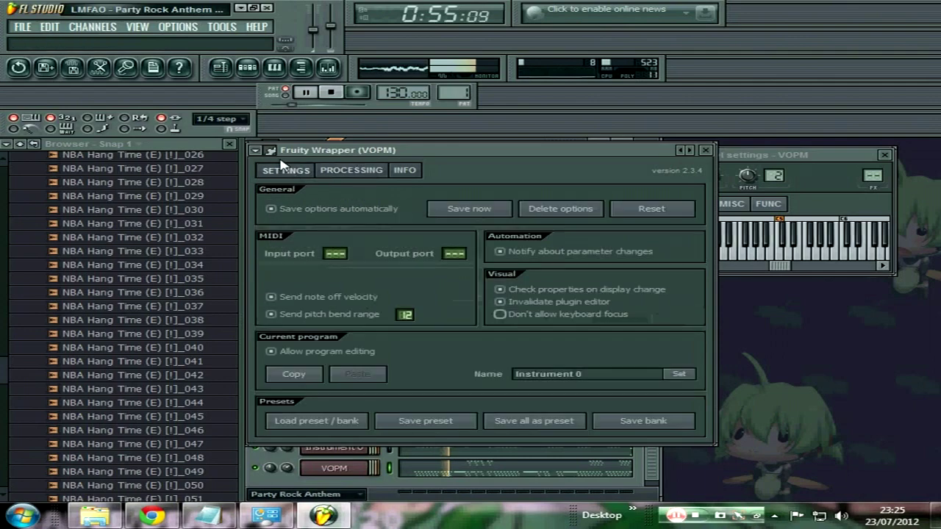
{"action": "left_click", "coordinate": [271, 151]}
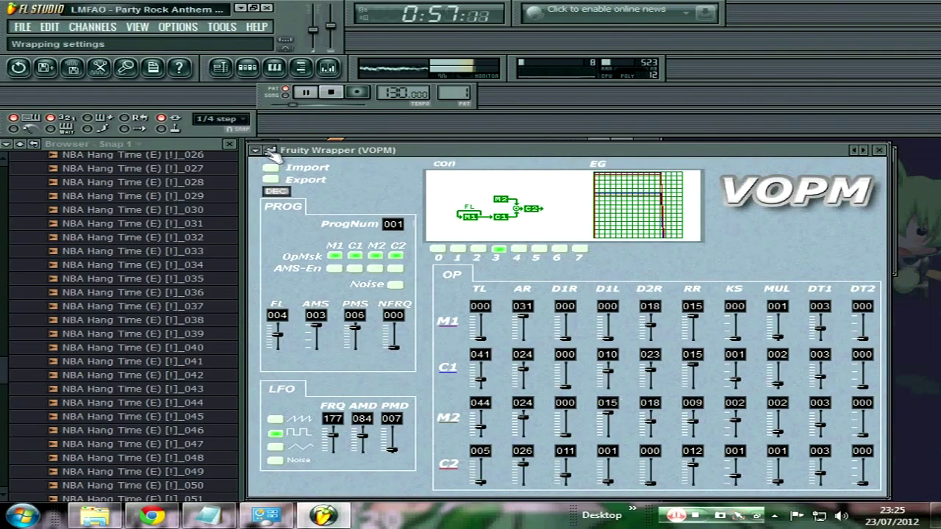
- Check the VOPM wrapper settings again, browse the OPM preset files available for import, and cancel the import
{"action": "left_click", "coordinate": [270, 151]}
{"action": "left_click", "coordinate": [270, 151]}
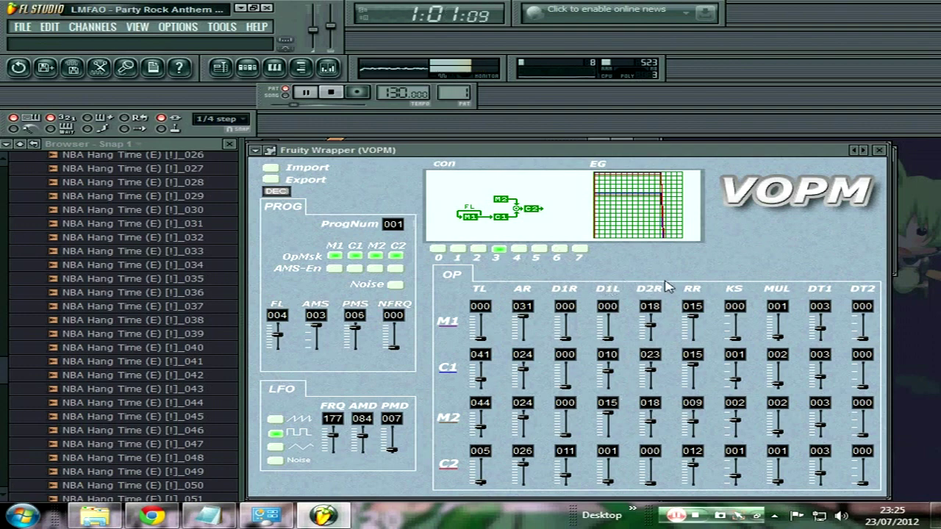
{"action": "left_click", "coordinate": [272, 168]}
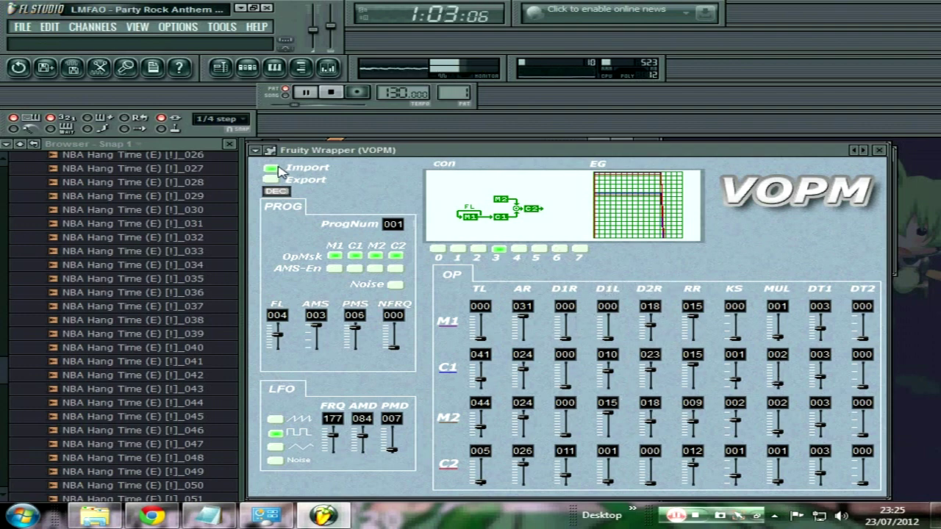
{"action": "left_click_drag", "start_coordinate": [495, 318], "coordinate": [548, 337]}
{"action": "left_click", "coordinate": [811, 361]}
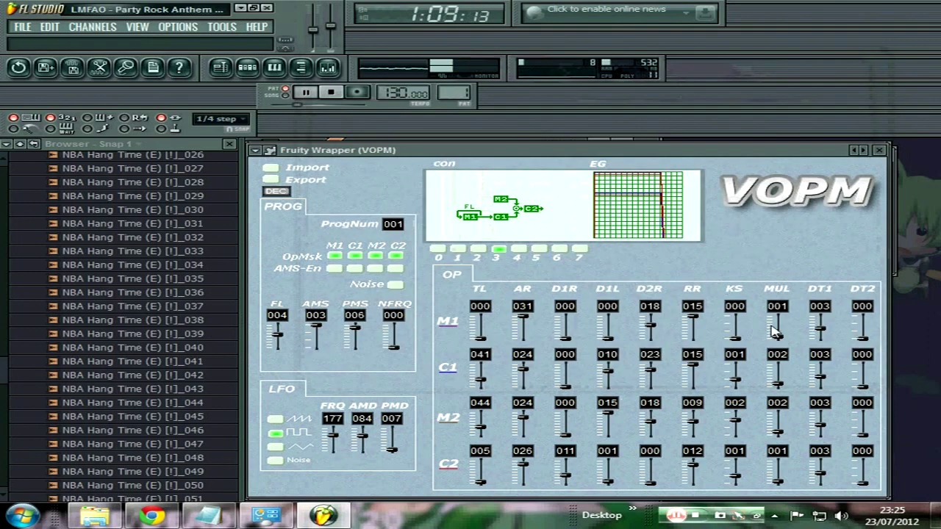
- Close the VOPM channel's plugin window and move the song position back to about 0:32
{"action": "left_click", "coordinate": [880, 150]}
{"action": "left_click", "coordinate": [886, 154]}
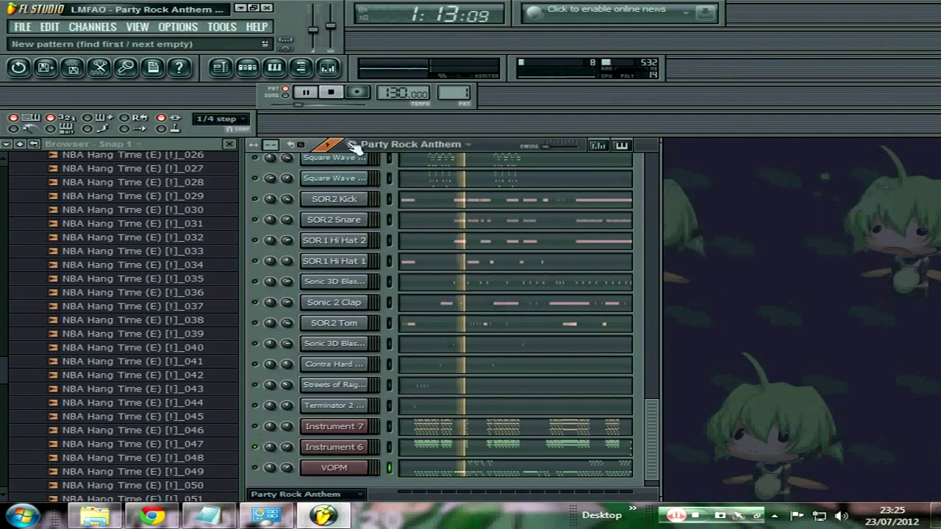
{"action": "left_click_drag", "start_coordinate": [297, 104], "coordinate": [285, 105]}
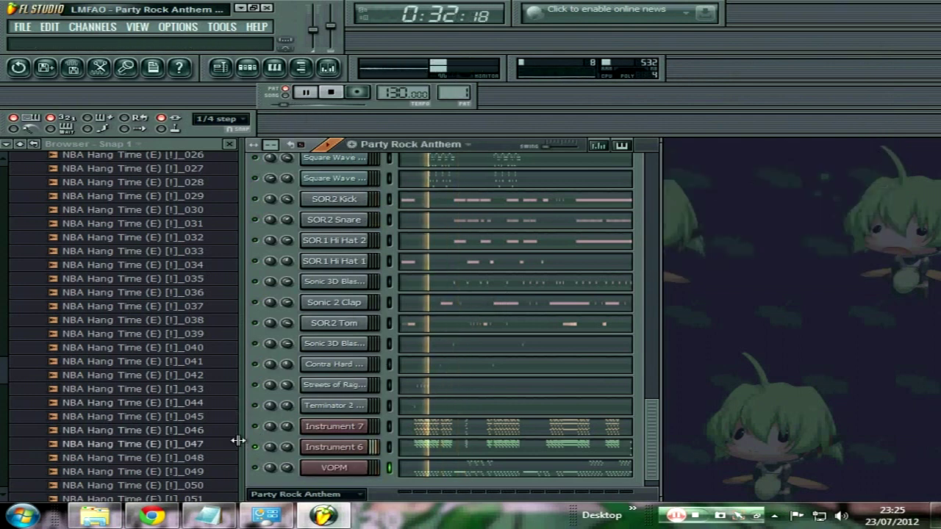
- Open Instrument 7's VOPM and adjust the operators' KS values to 0 for M1, C1 and M2, and 1 for C2
{"action": "left_click", "coordinate": [316, 426]}
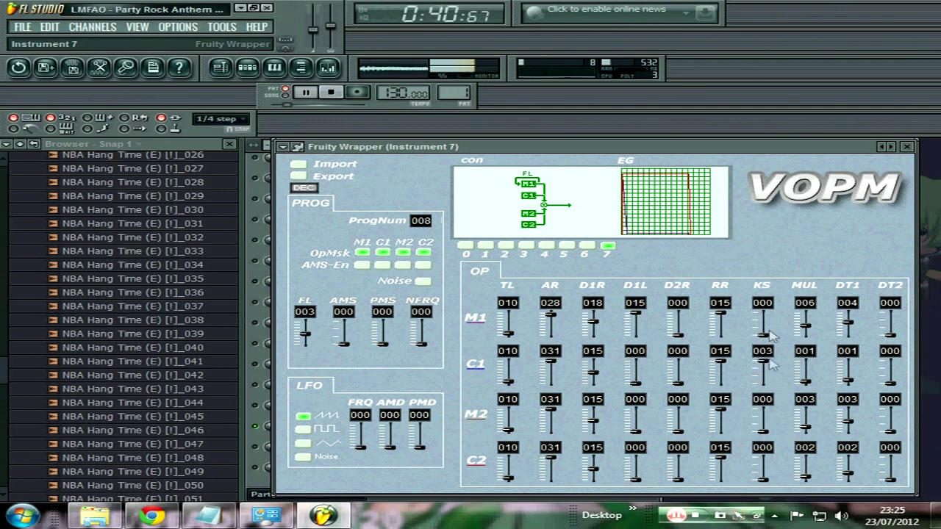
{"action": "left_click_drag", "start_coordinate": [769, 363], "coordinate": [770, 384]}
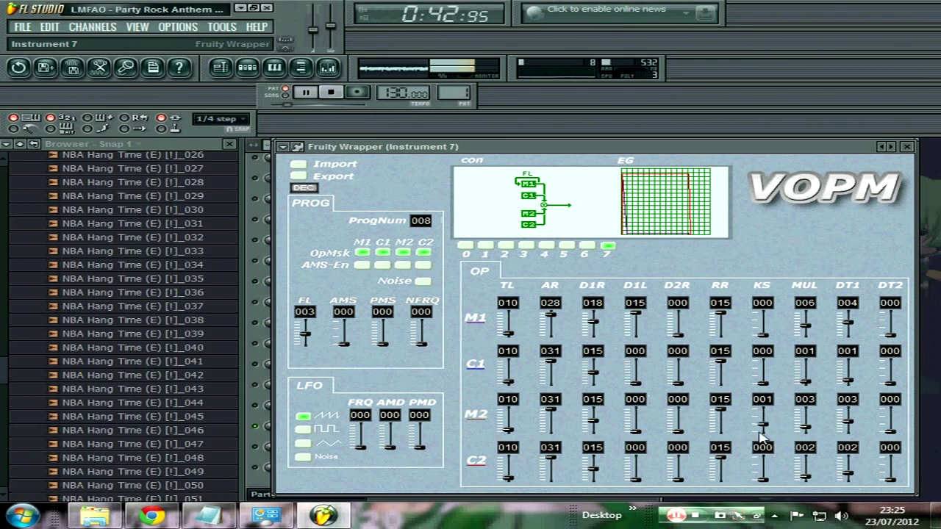
{"action": "left_click_drag", "start_coordinate": [762, 437], "coordinate": [764, 484]}
{"action": "left_click_drag", "start_coordinate": [763, 334], "coordinate": [762, 307]}
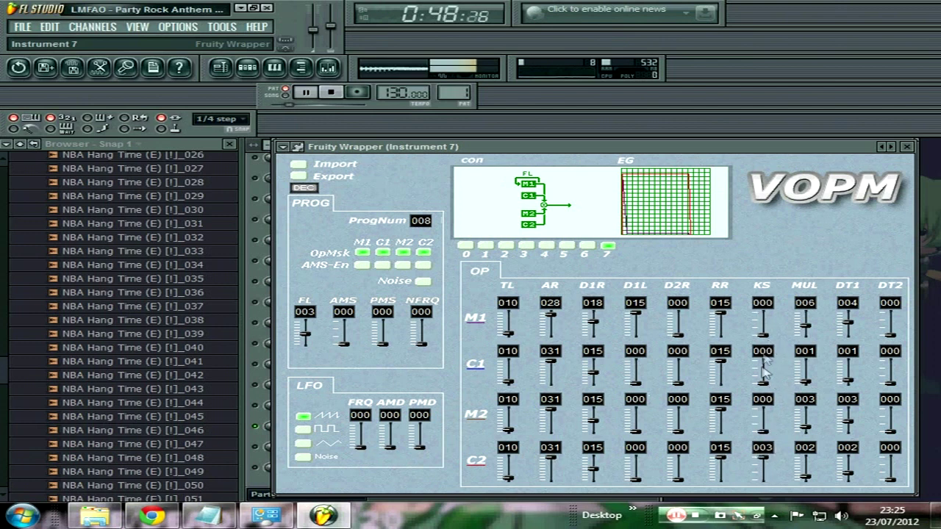
{"action": "left_click_drag", "start_coordinate": [762, 463], "coordinate": [766, 478]}
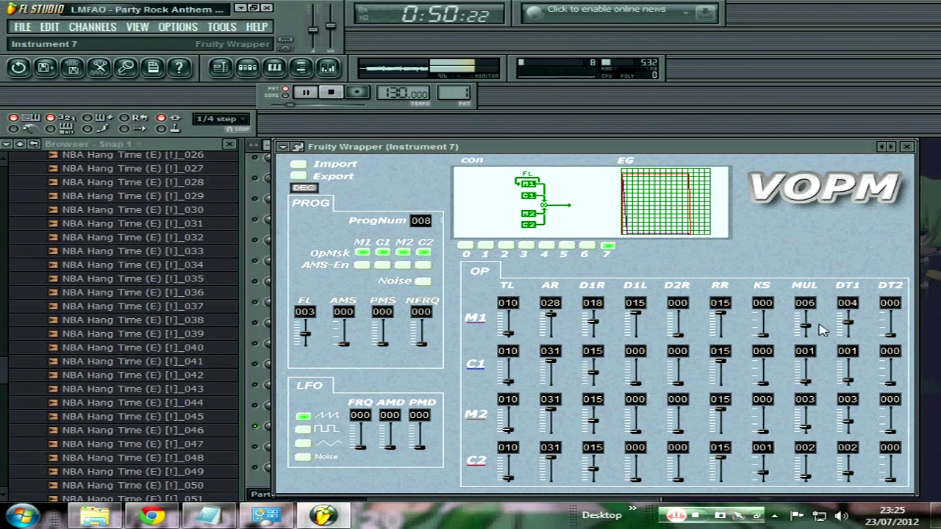
- Try different operator MUL values while replaying the section, setting M1 to 4, C1 to 0 and M2 to 1
{"action": "left_click_drag", "start_coordinate": [805, 331], "coordinate": [811, 326]}
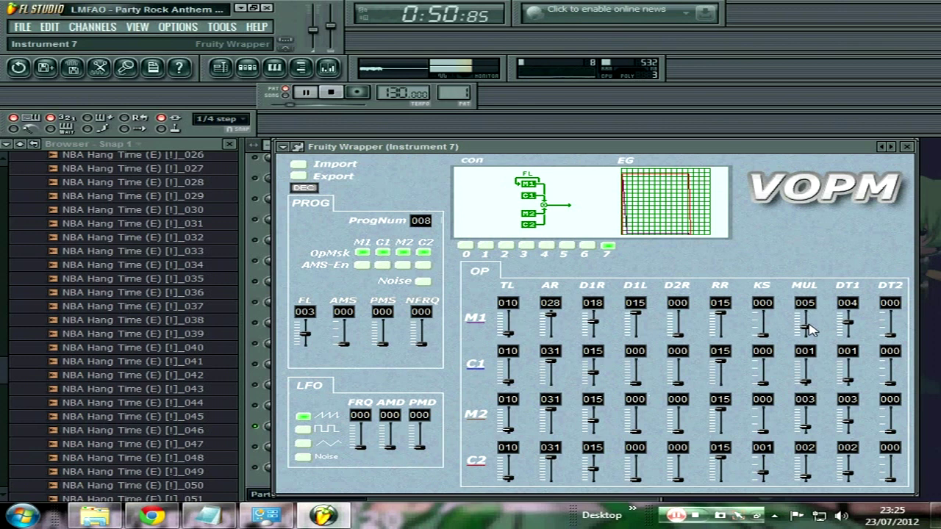
{"action": "left_click_drag", "start_coordinate": [809, 324], "coordinate": [809, 310]}
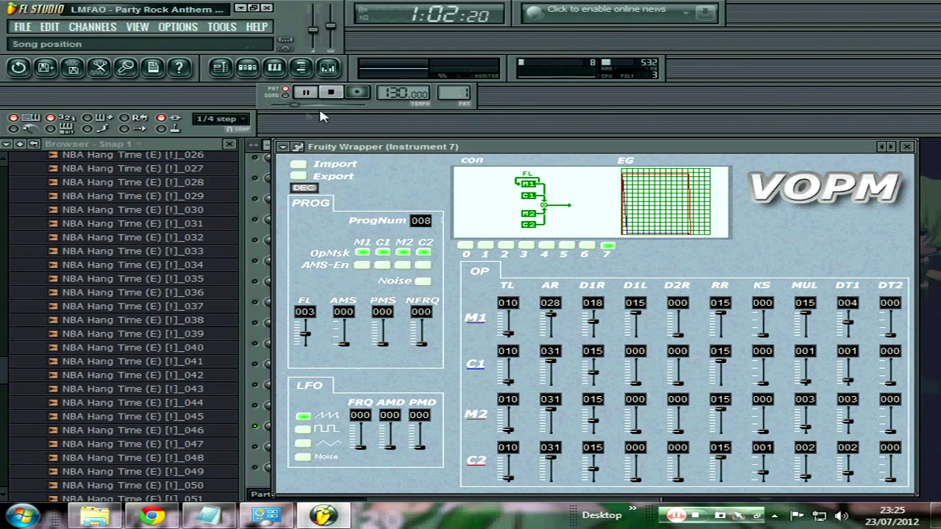
{"action": "left_click", "coordinate": [284, 103]}
{"action": "left_click_drag", "start_coordinate": [808, 311], "coordinate": [809, 323]}
{"action": "left_click_drag", "start_coordinate": [807, 379], "coordinate": [807, 375]}
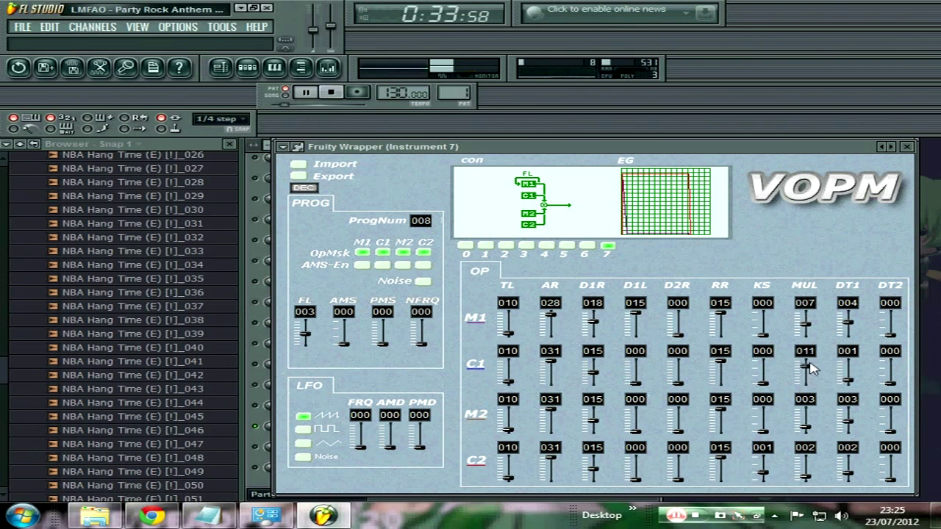
{"action": "left_click", "coordinate": [812, 421]}
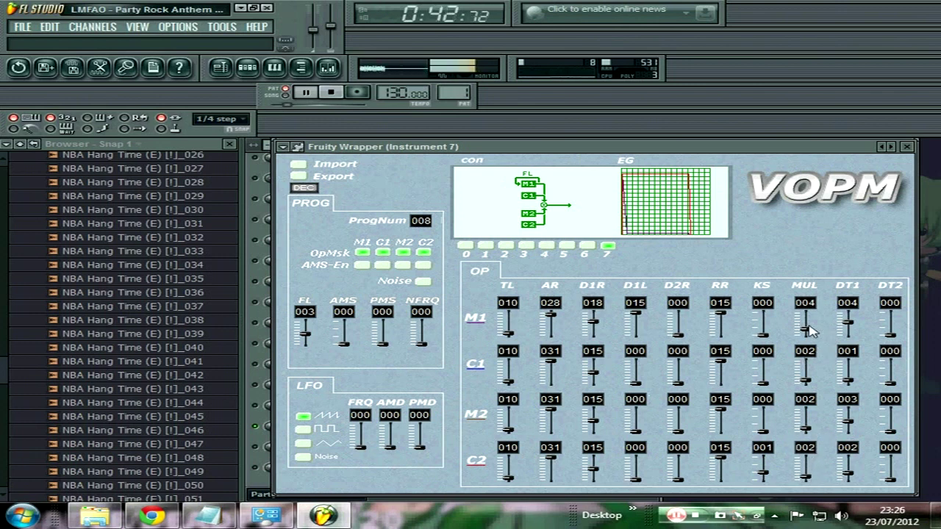
{"action": "left_click", "coordinate": [806, 389]}
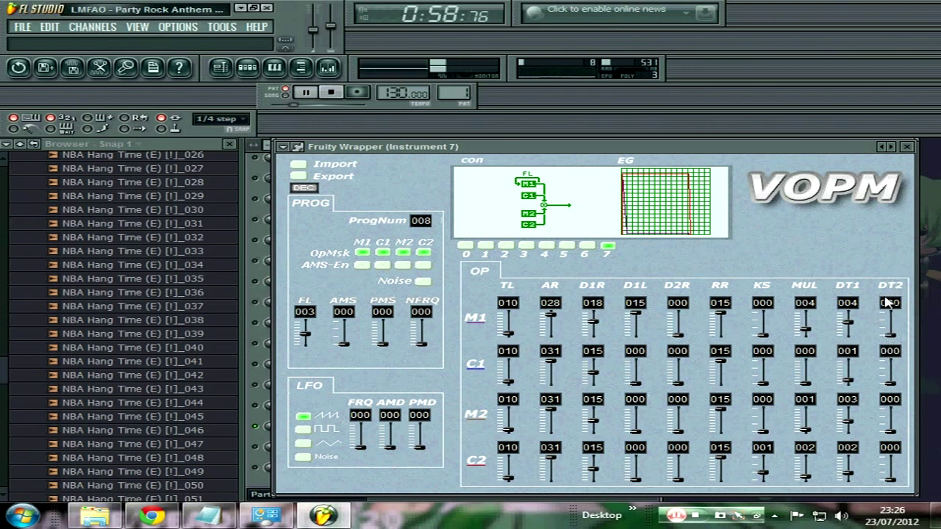
- Review the plugin options for Instrument 7, including presets, parameters and CPU settings, and dismiss them
{"action": "left_click", "coordinate": [283, 147]}
{"action": "mouse_move", "coordinate": [423, 184]}
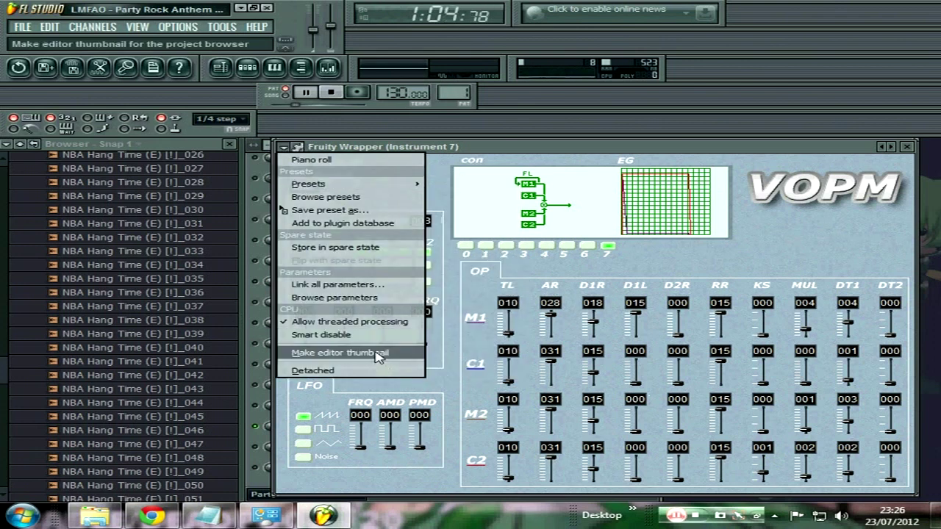
{"action": "left_click", "coordinate": [474, 159]}
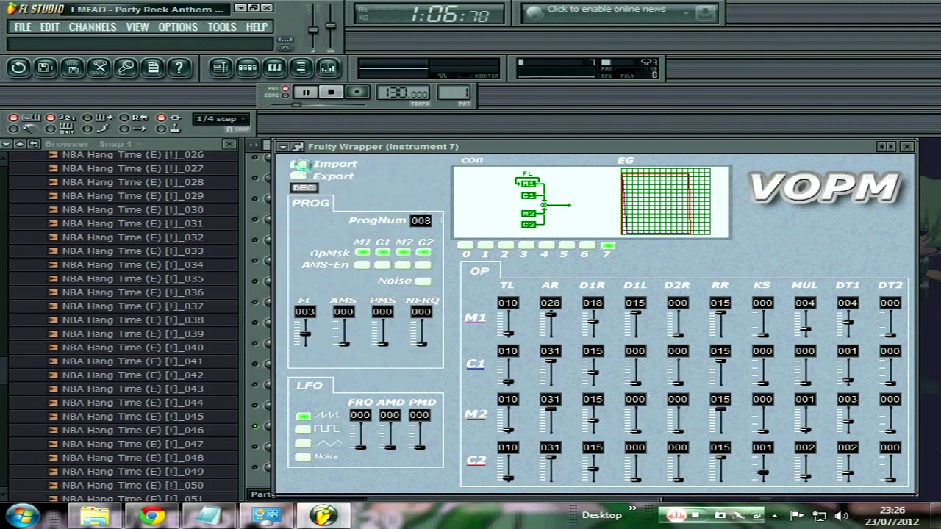
- Start importing an OPM preset into Instrument 7 and browse the files in the Streets of Rage folder
{"action": "left_click", "coordinate": [301, 165]}
{"action": "left_click_drag", "start_coordinate": [492, 318], "coordinate": [560, 323]}
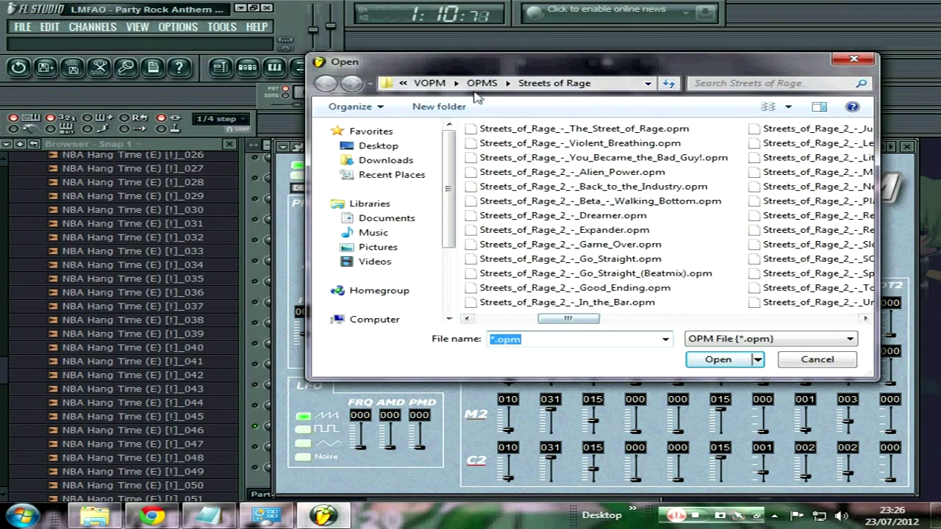